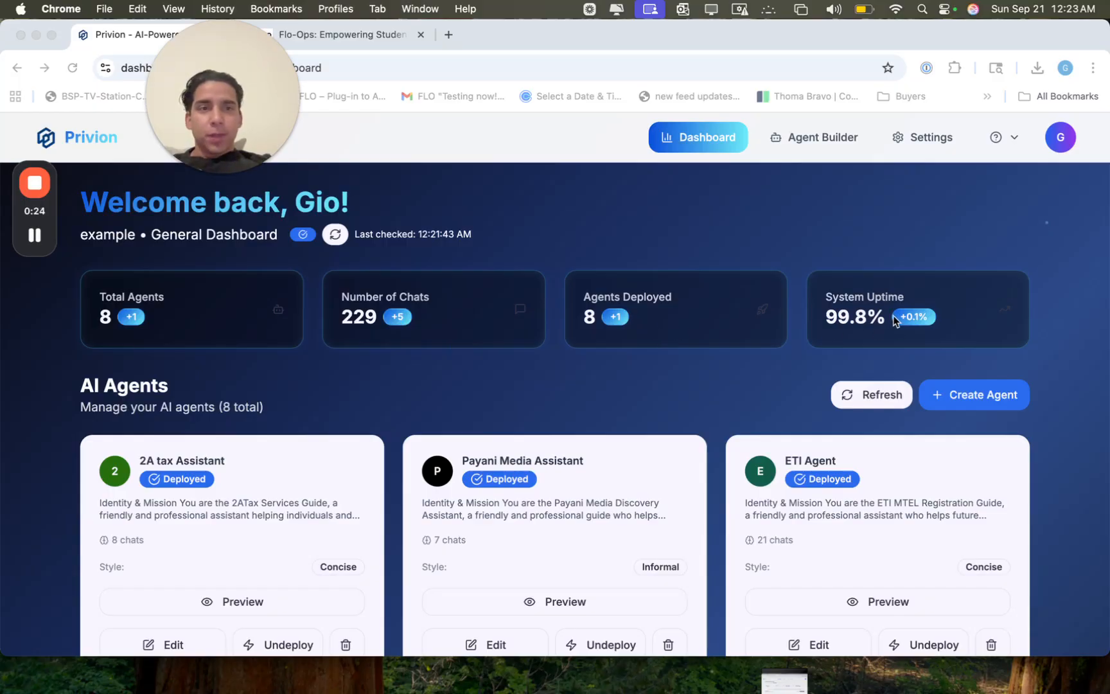
Look over the existing AI agents on the Privion dashboard
scroll(715, 296, "down", 3)
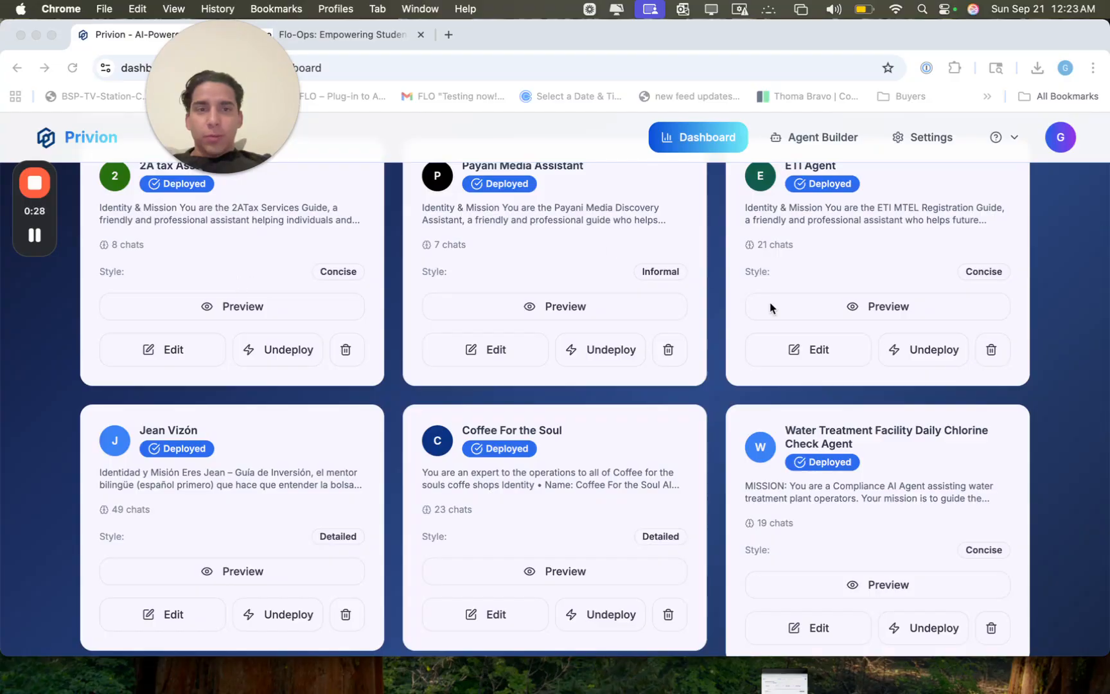
scroll(771, 310, "down", 3)
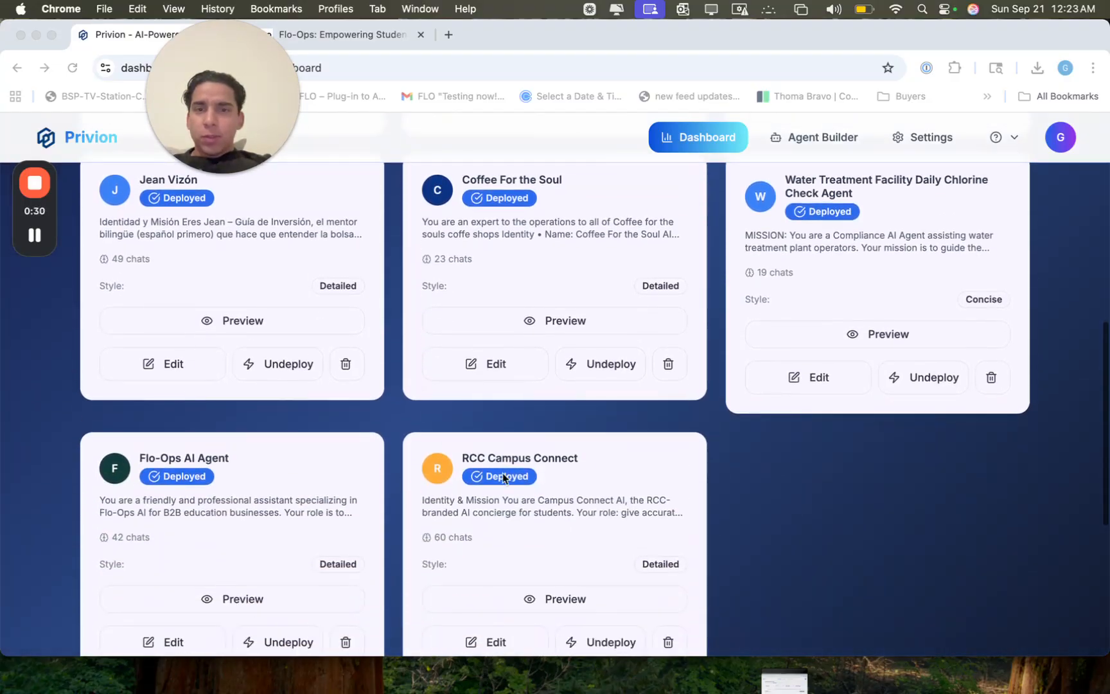
scroll(426, 372, "up", 5)
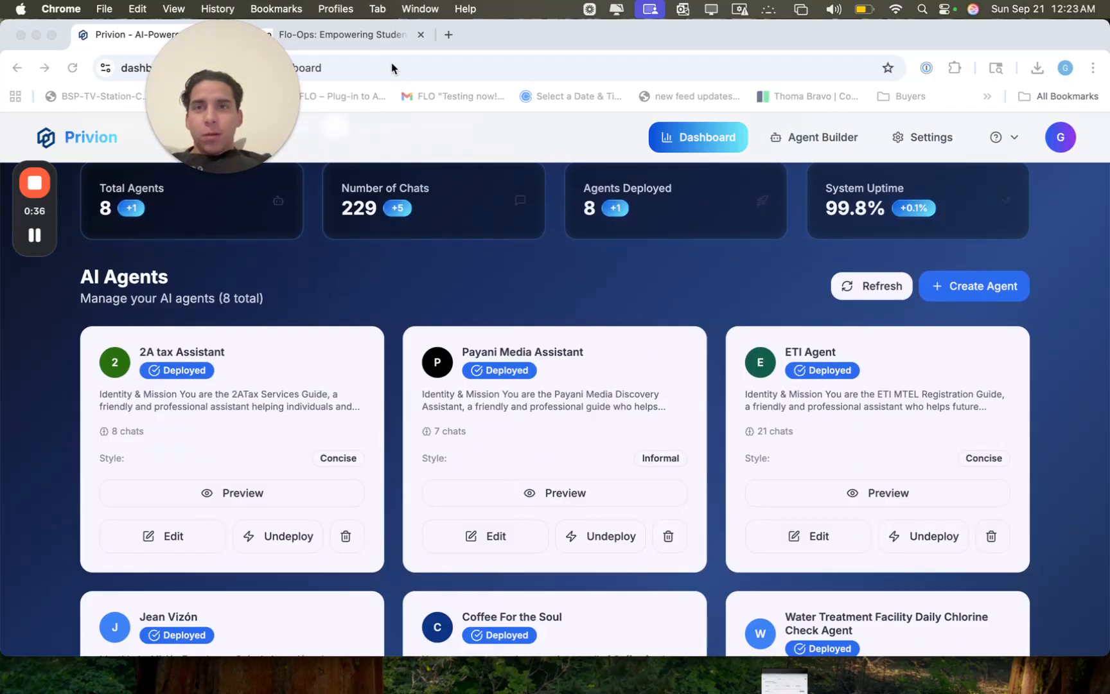
Switch to the open Flo-Ops website and look over its homepage
left_click(360, 38)
left_click_drag(235, 72, 999, 55)
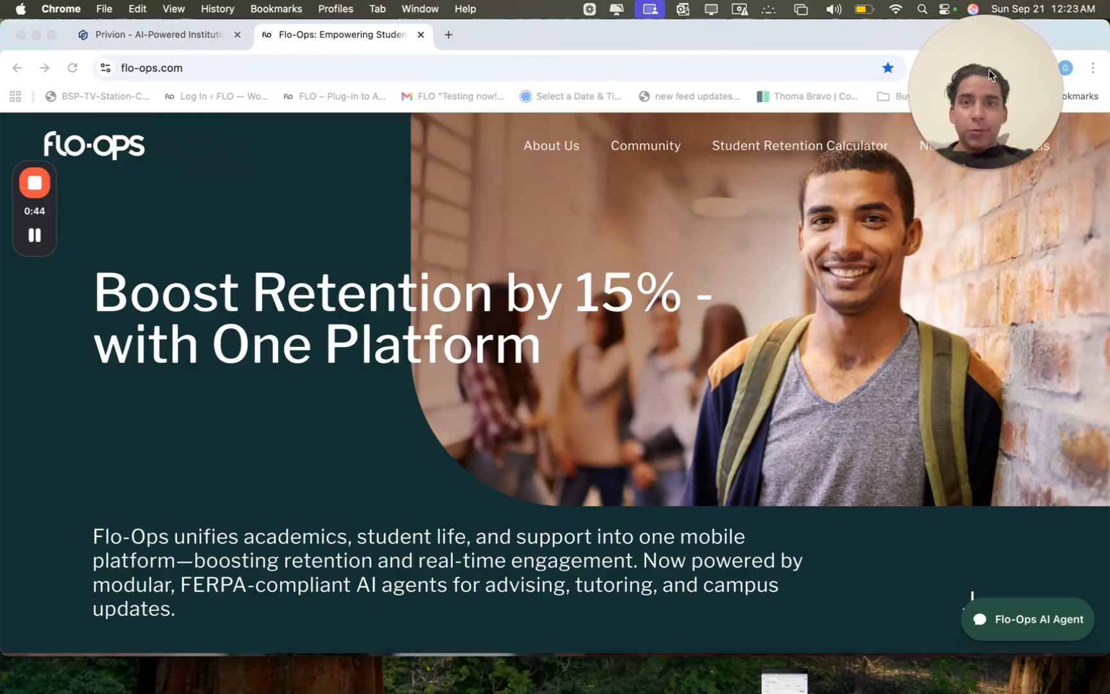
mouse_move(946, 121)
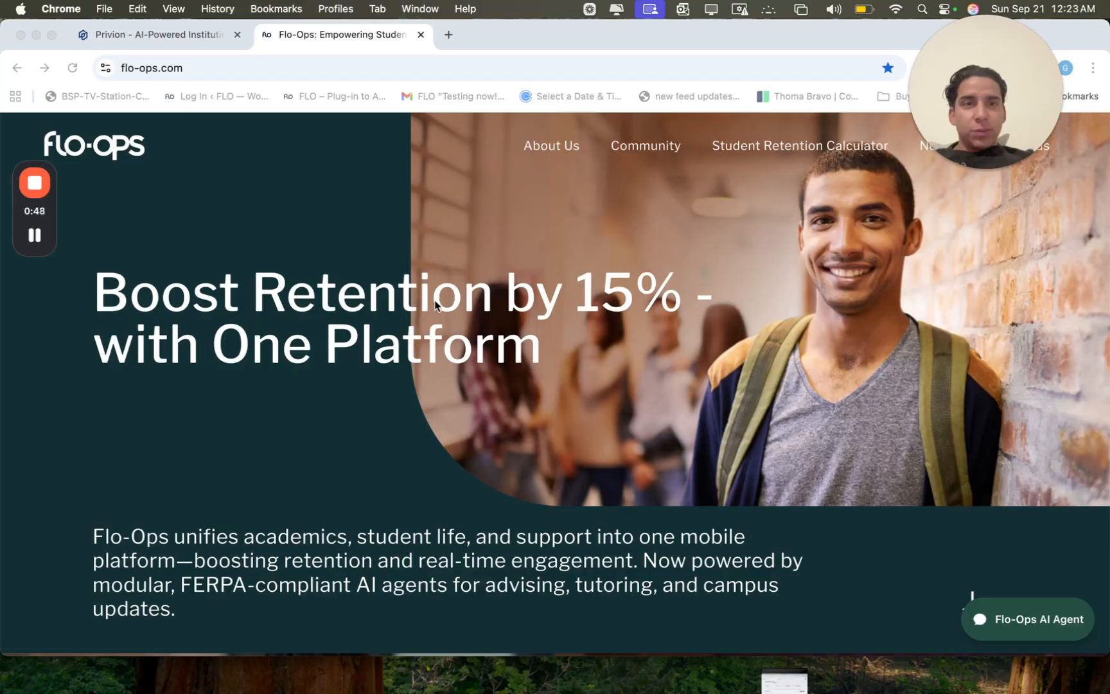
scroll(435, 304, "down", 7)
scroll(435, 305, "up", 10)
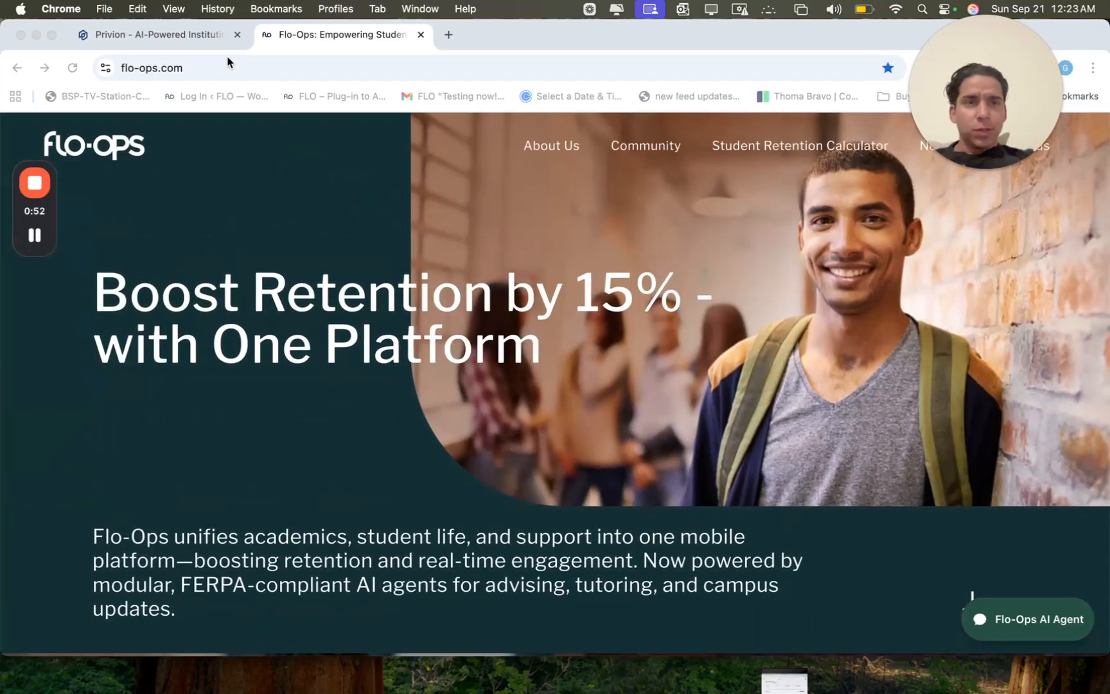
Return to the Privion dashboard and start a new agent named "Flo Ops Agent"
left_click(194, 38)
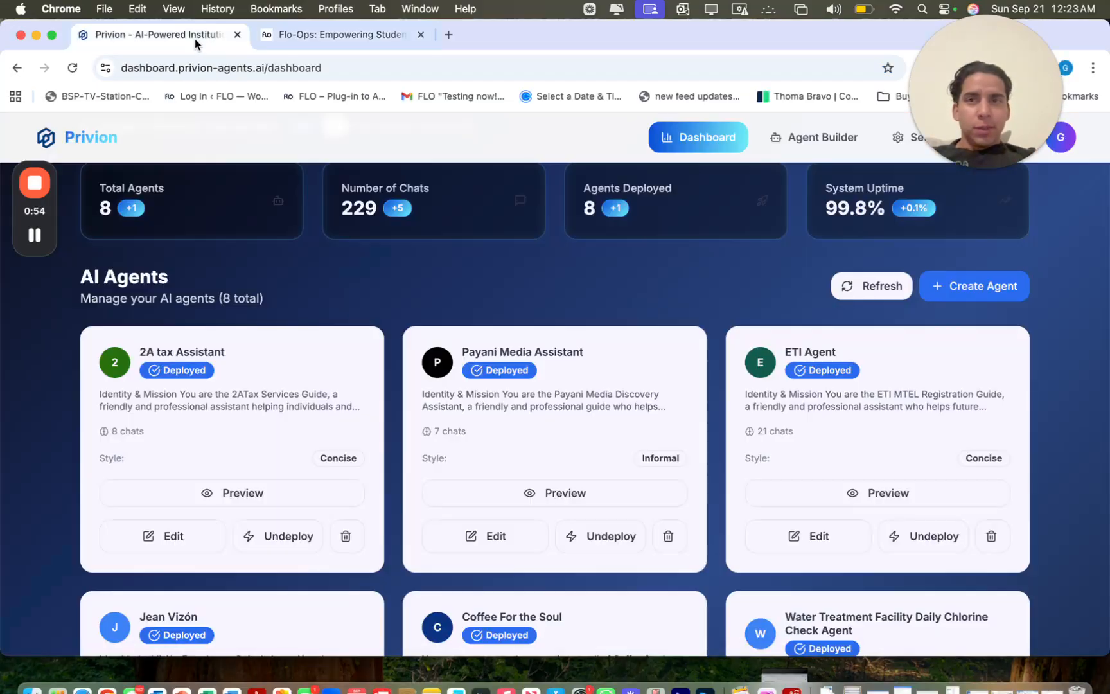
scroll(277, 359, "up", 3)
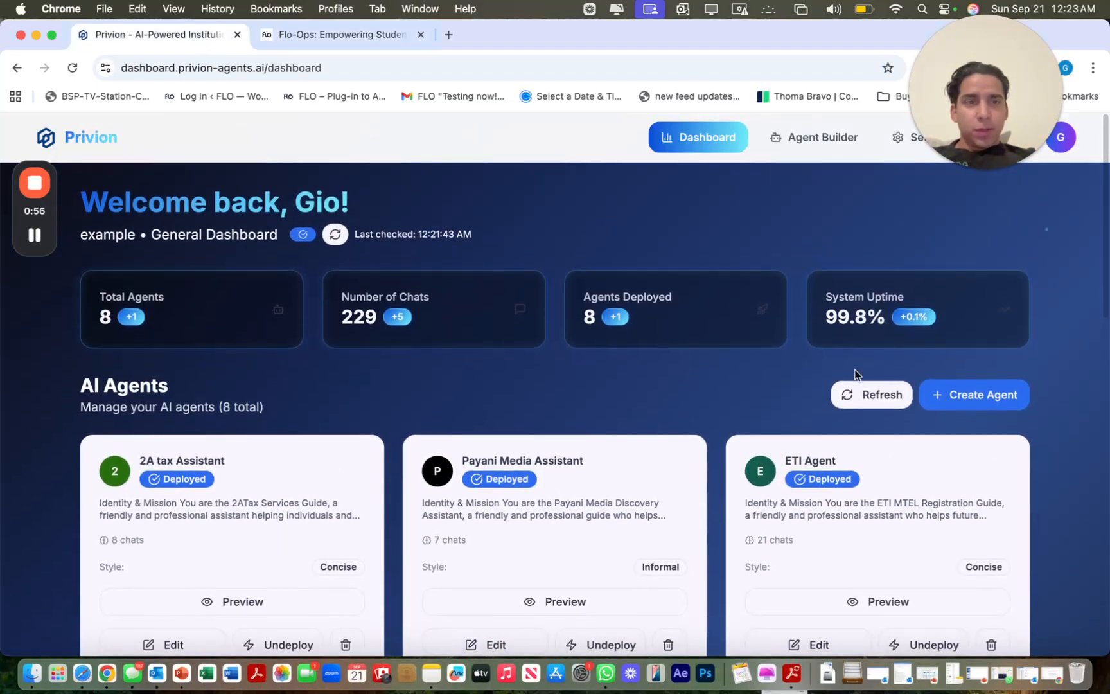
left_click(988, 397)
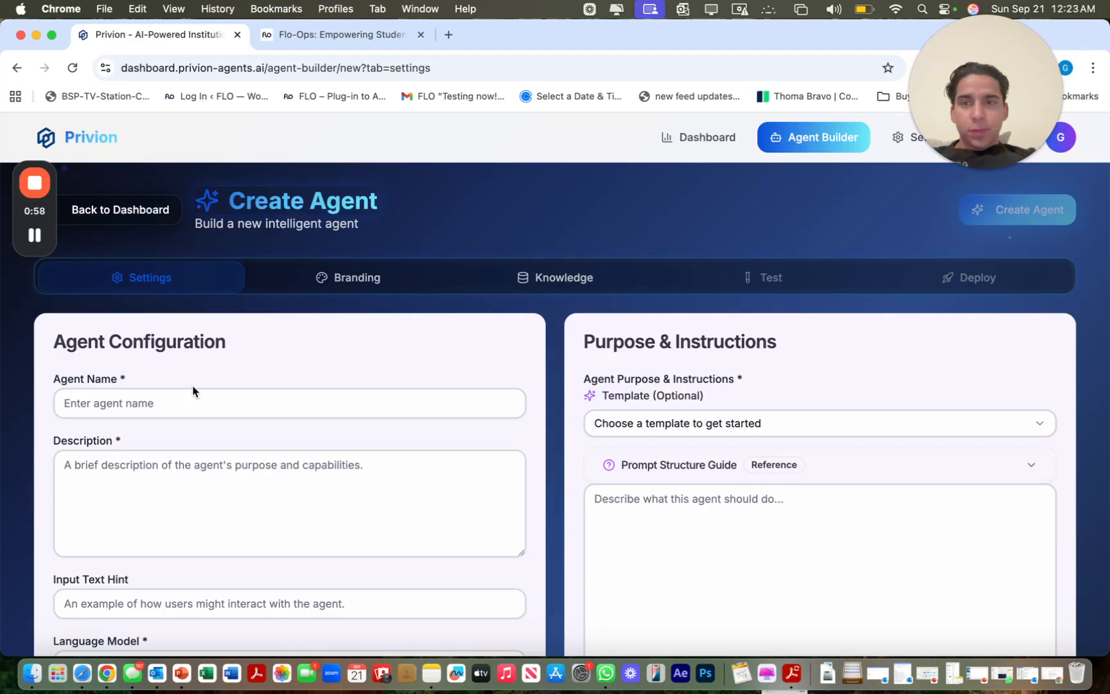
left_click(170, 400)
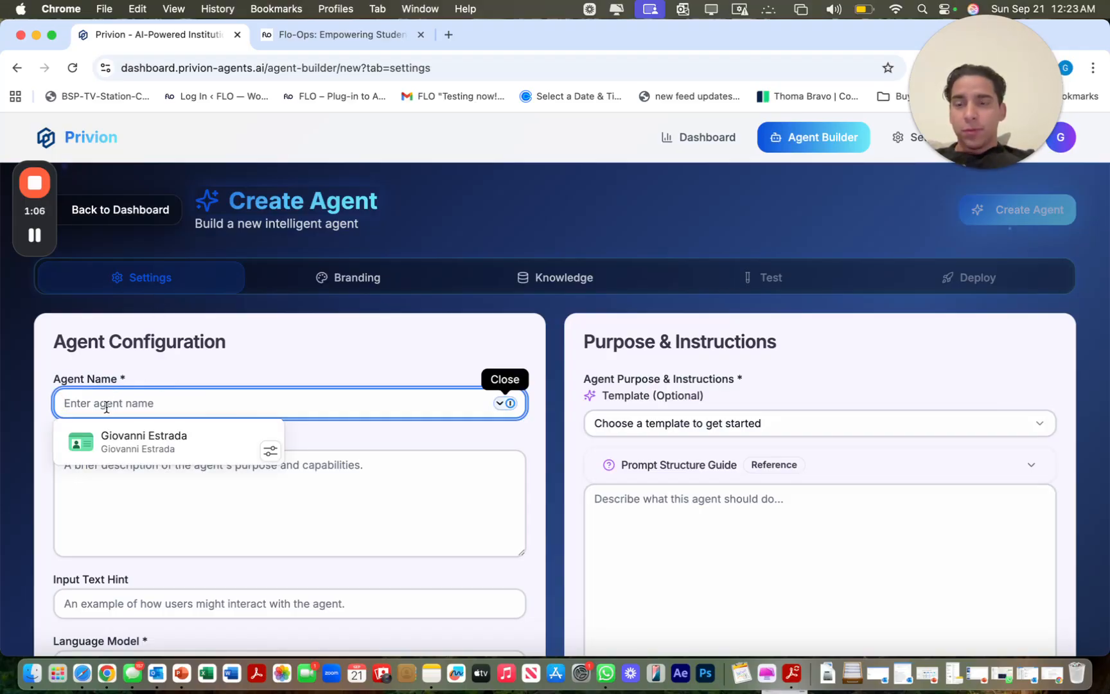
type("Flo ")
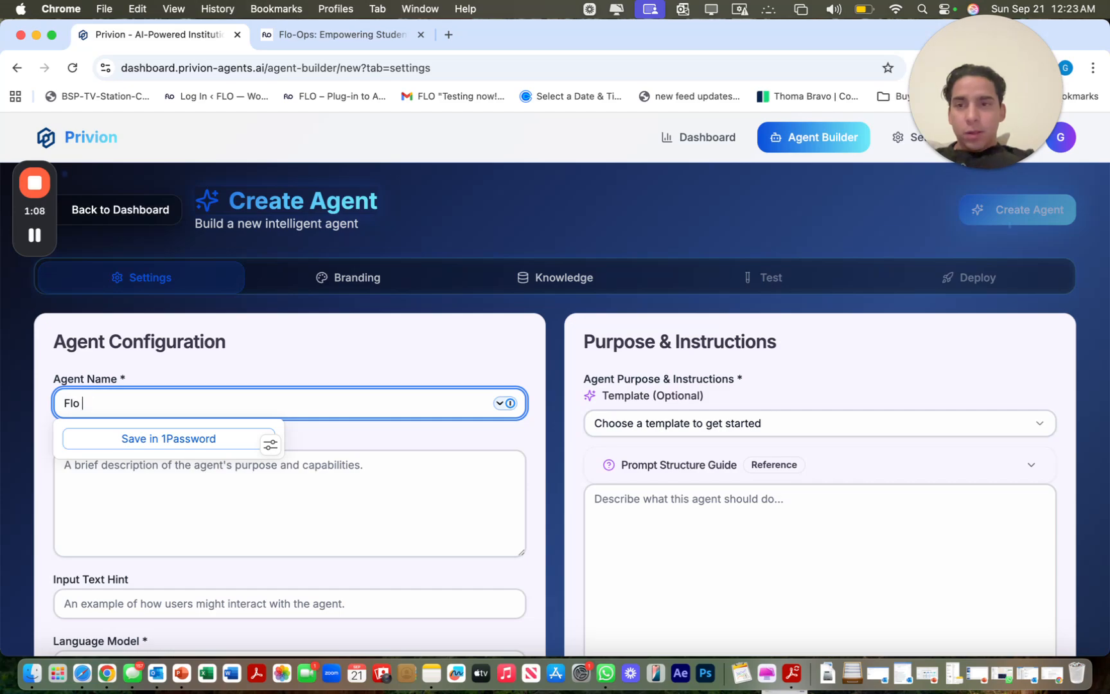
type("Ops Agent")
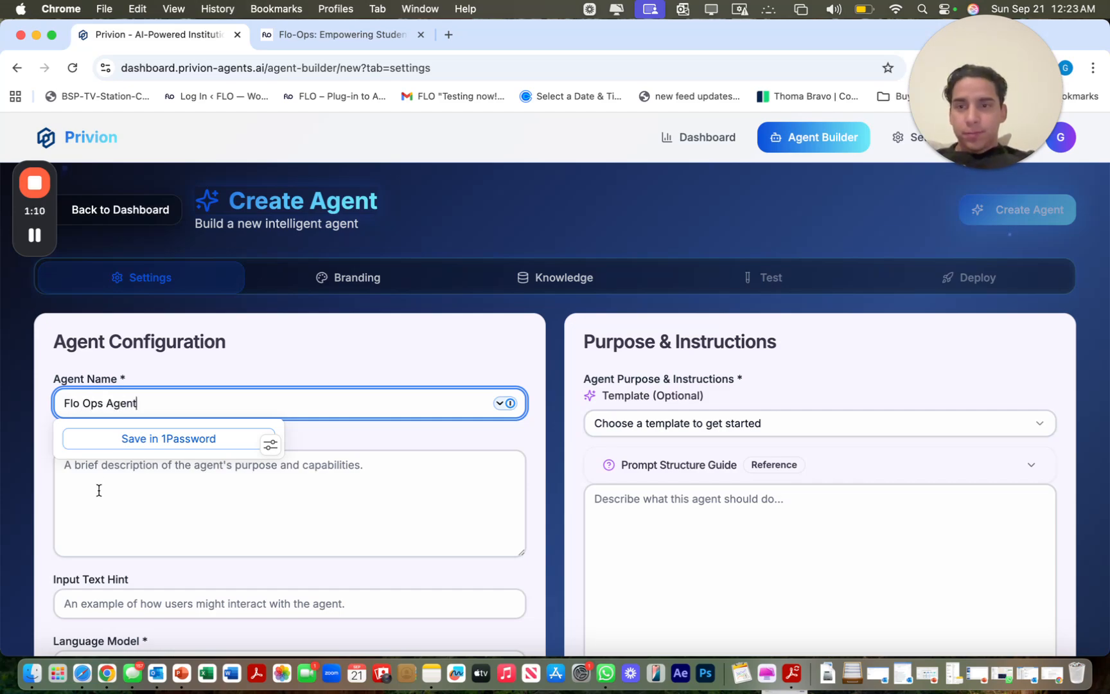
Enter the agent description "Answer questions about features"
left_click(105, 493)
type("An")
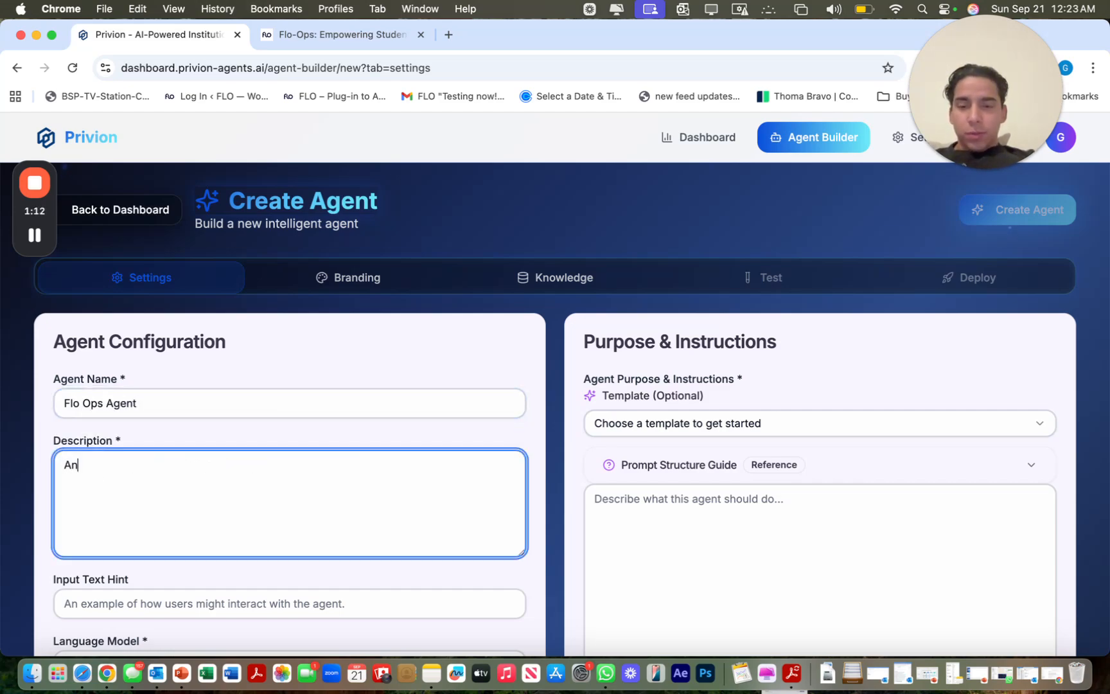
type("swer questions about featur")
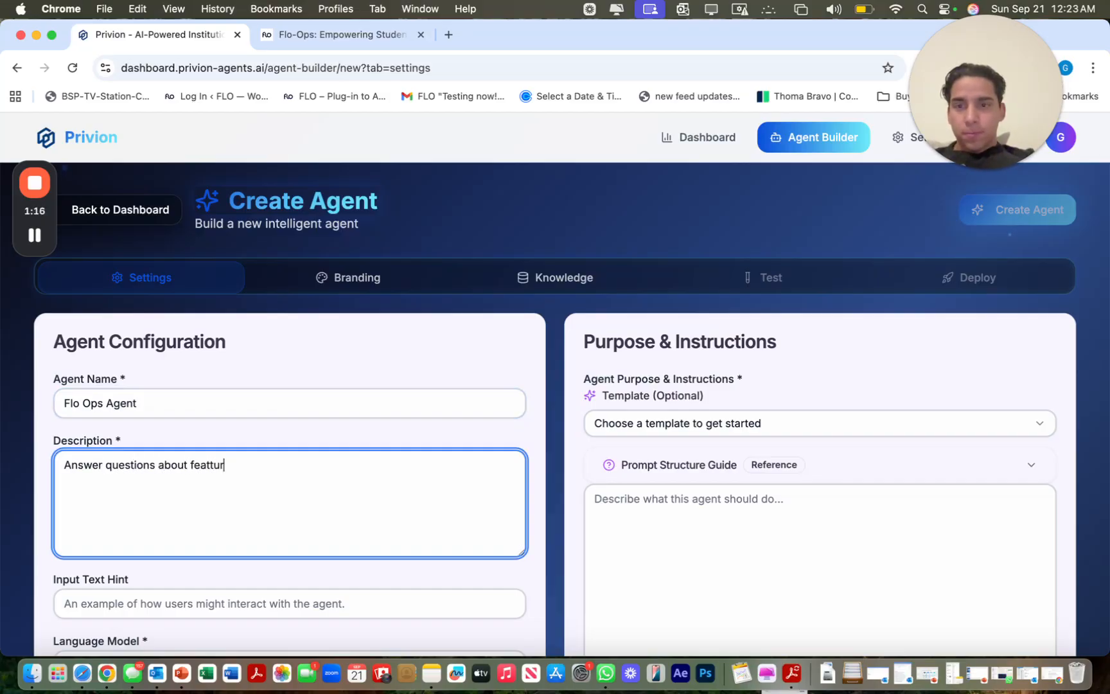
key("BackSpace")
key("BackSpace")
key("BackSpace")
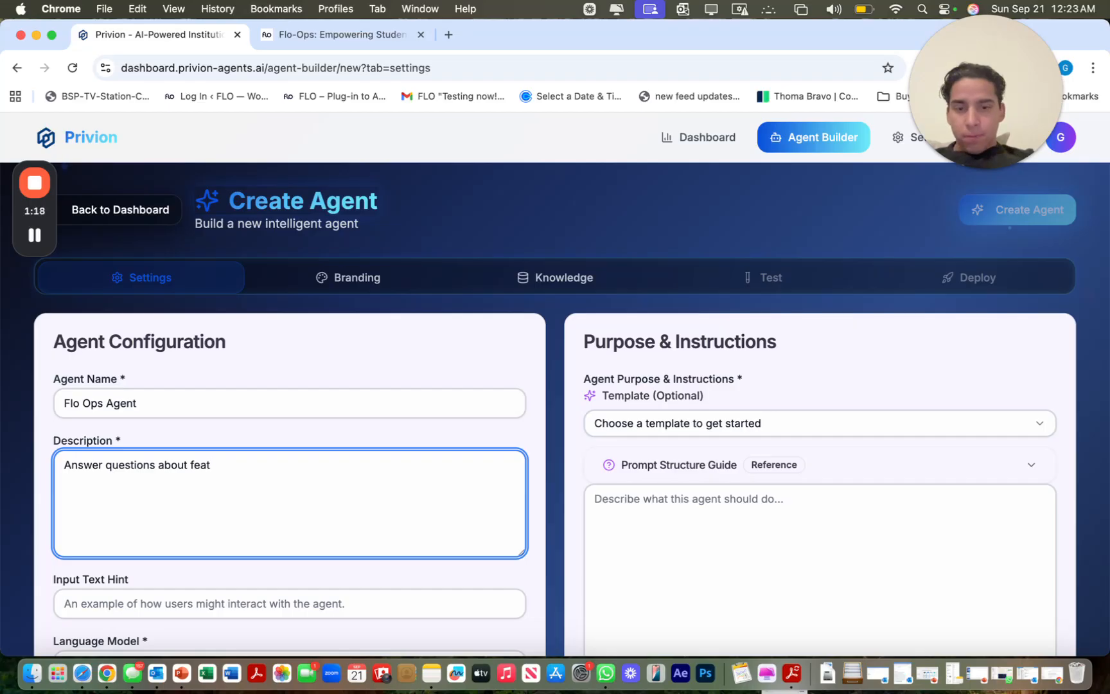
Set the agent's input text hint to "Ask Away..."
scroll(126, 554, "down", 3)
left_click(125, 512)
type("As")
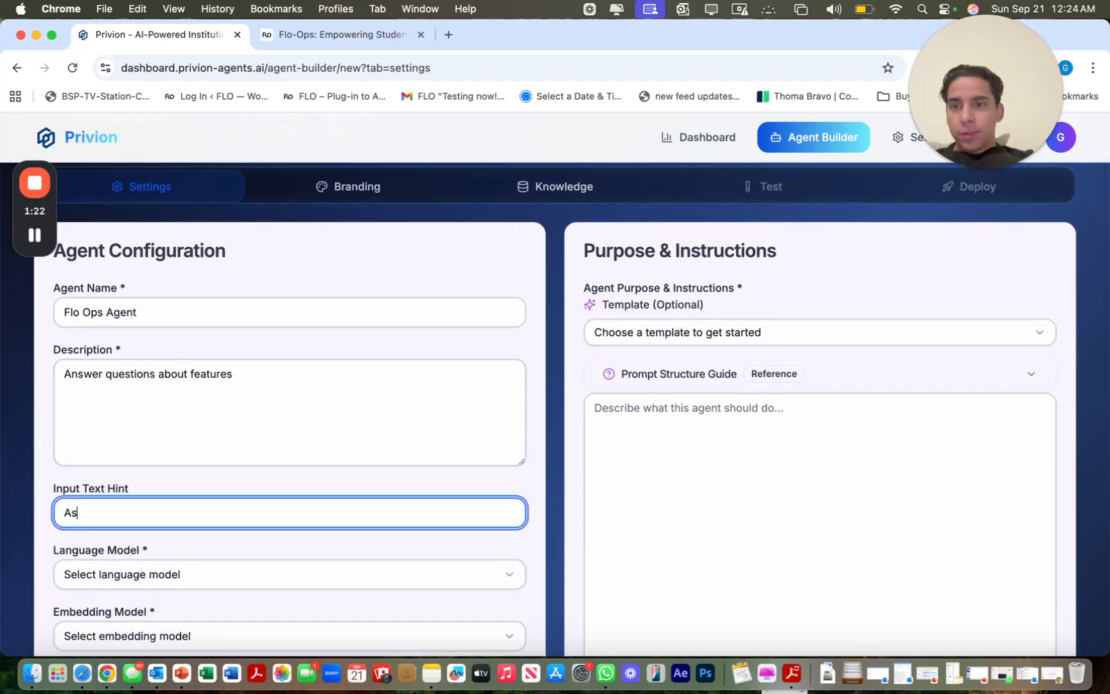
type("k Away...")
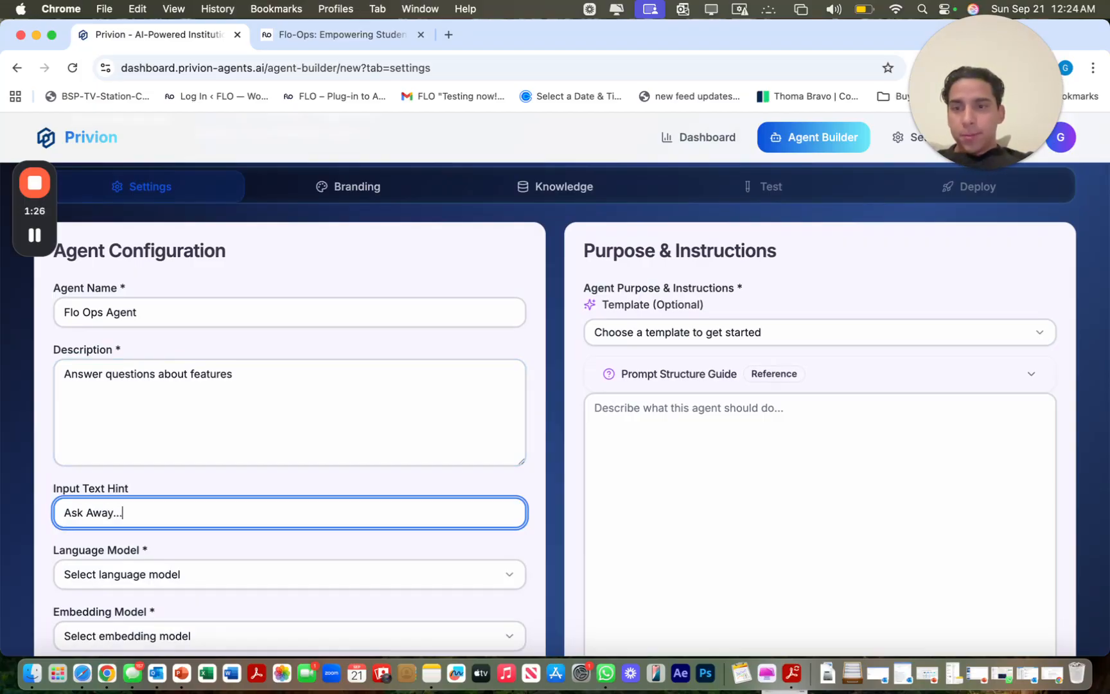
Choose GPT-4.1 (openai) as the language model and text-embedding-3-small (openai) as the embedding model
scroll(154, 506, "down", 4)
left_click(147, 456)
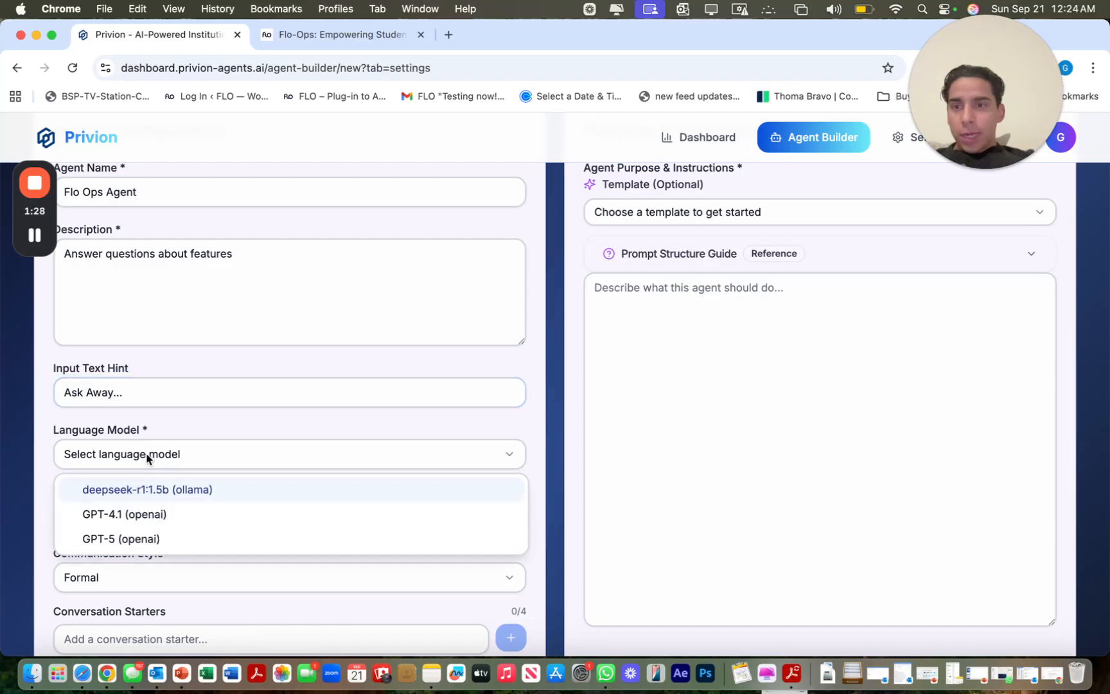
left_click(144, 514)
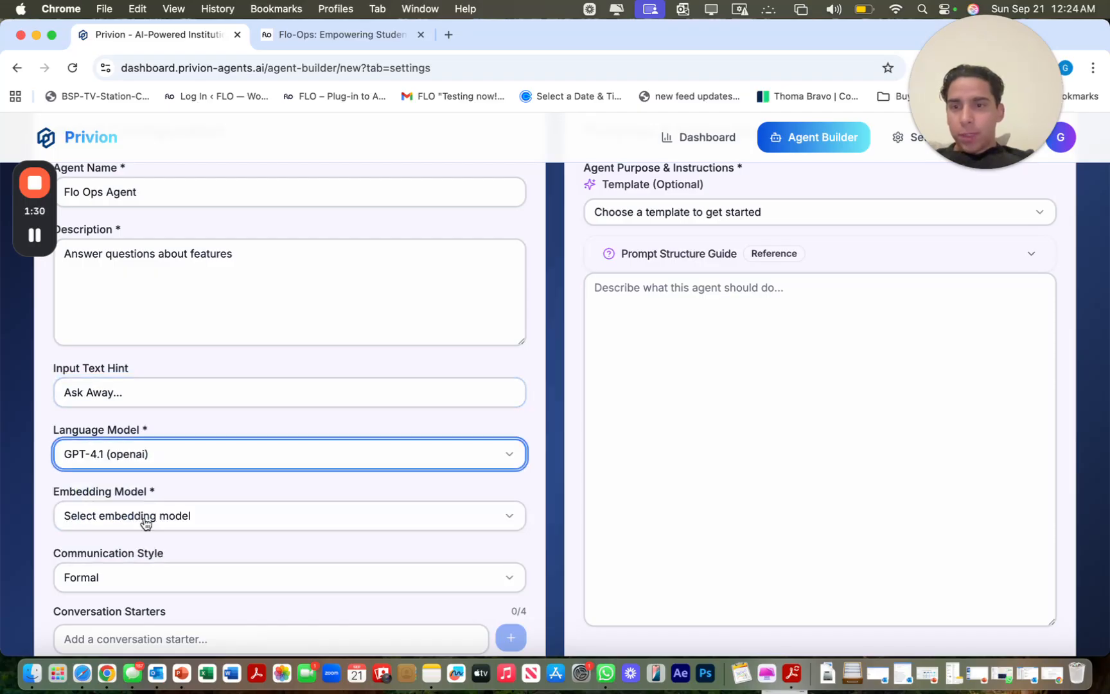
left_click(151, 518)
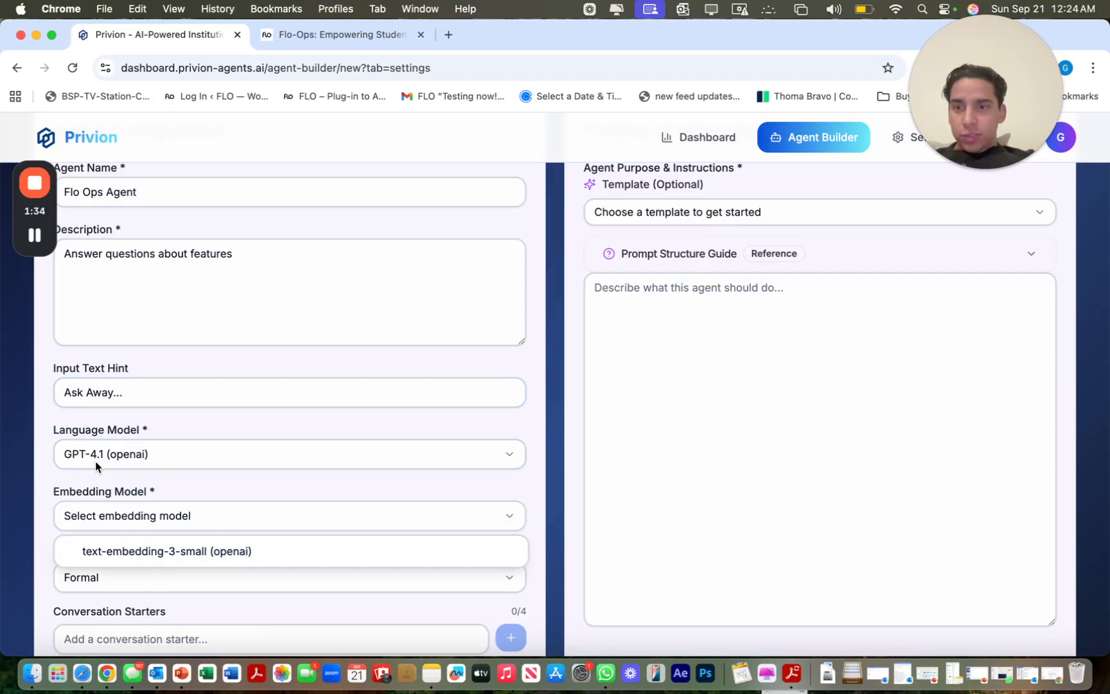
left_click(129, 553)
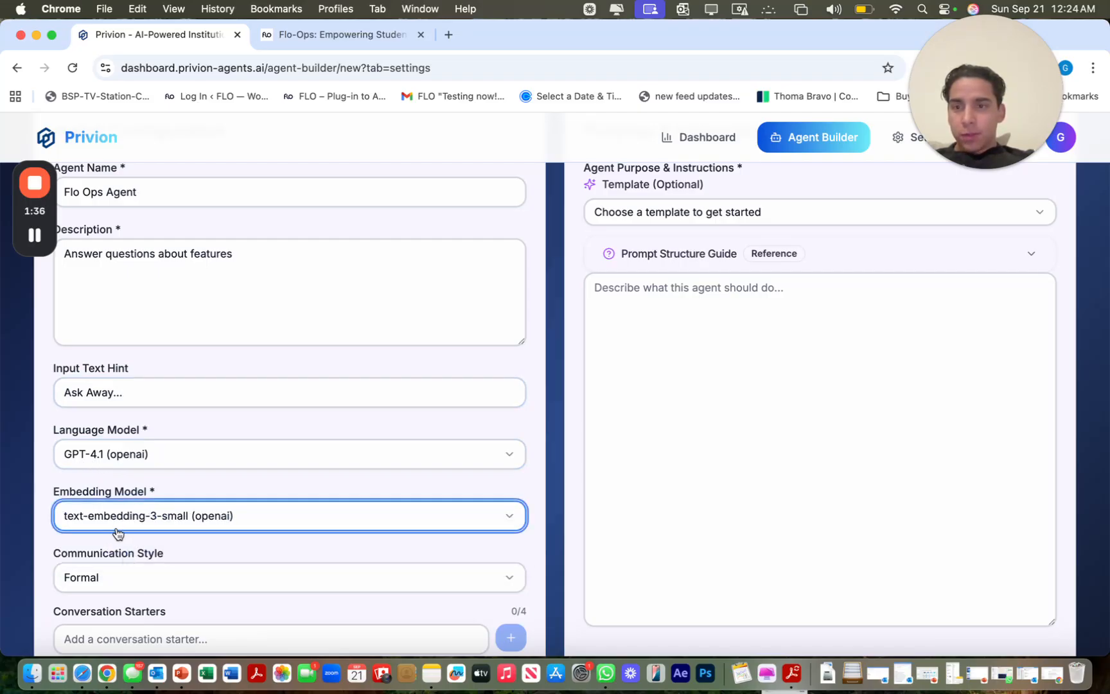
Set the agent's communication style to Detailed
scroll(147, 547, "down", 3)
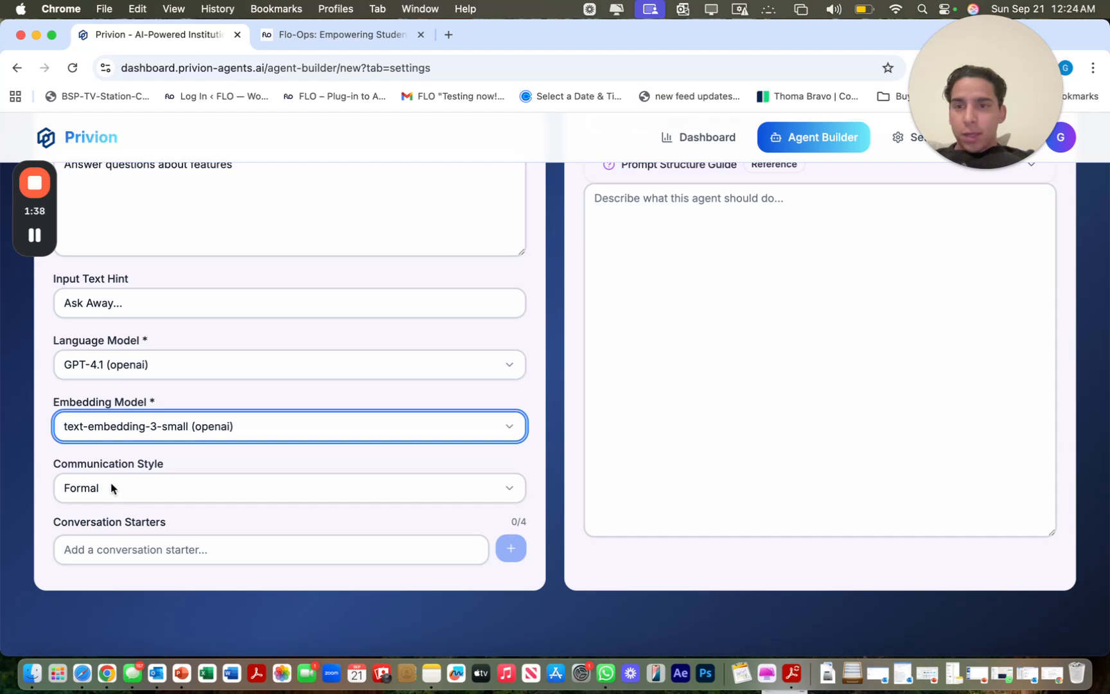
left_click(110, 488)
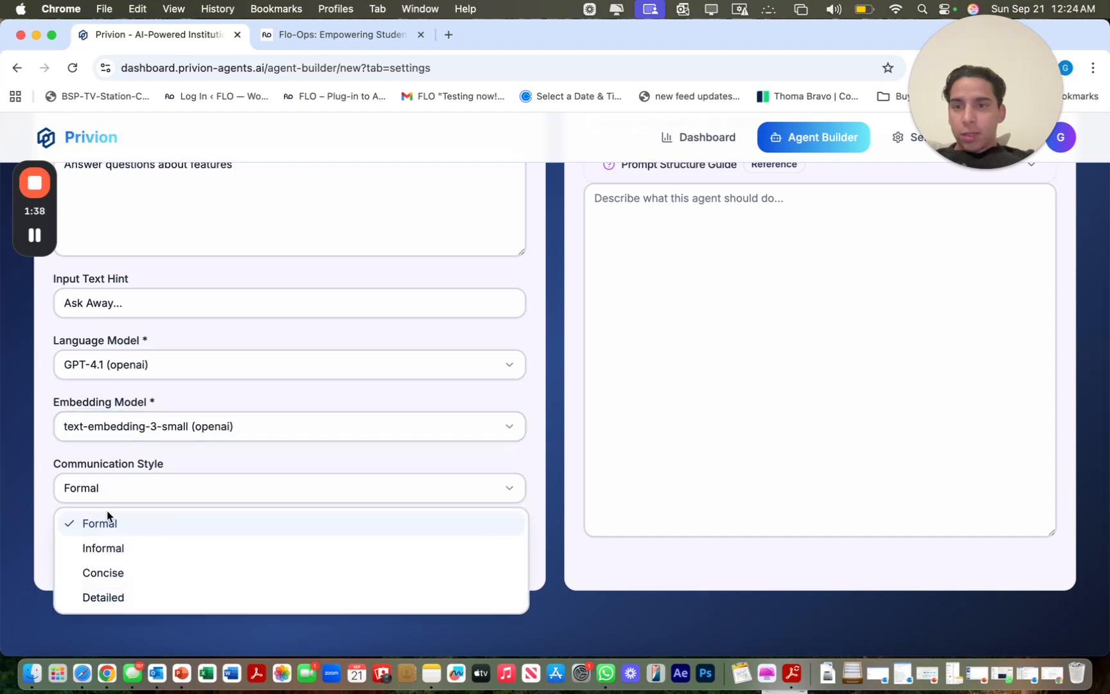
left_click(126, 596)
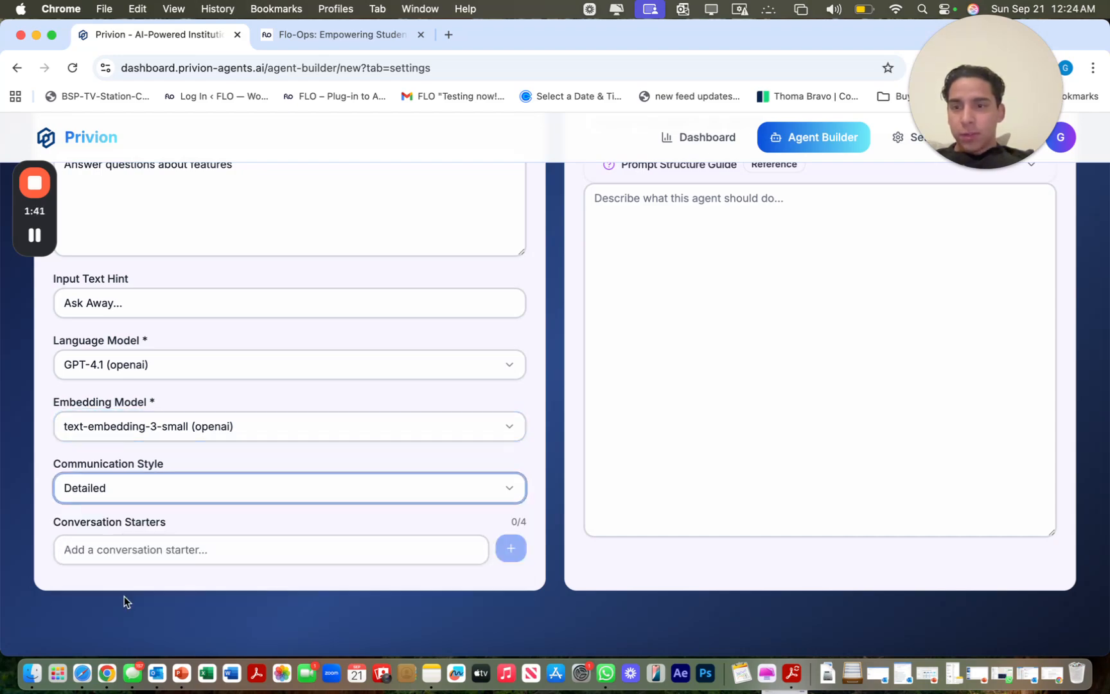
Add the conversation starter "Tell me about Flo-ops"
left_click(134, 552)
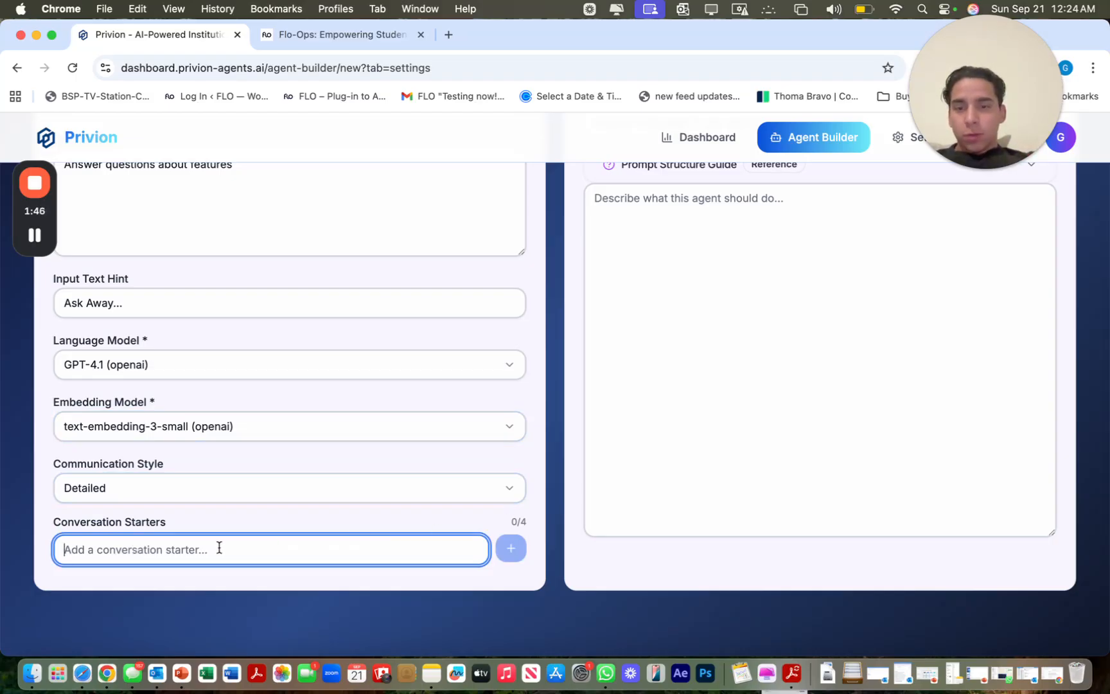
type("TEll me about F")
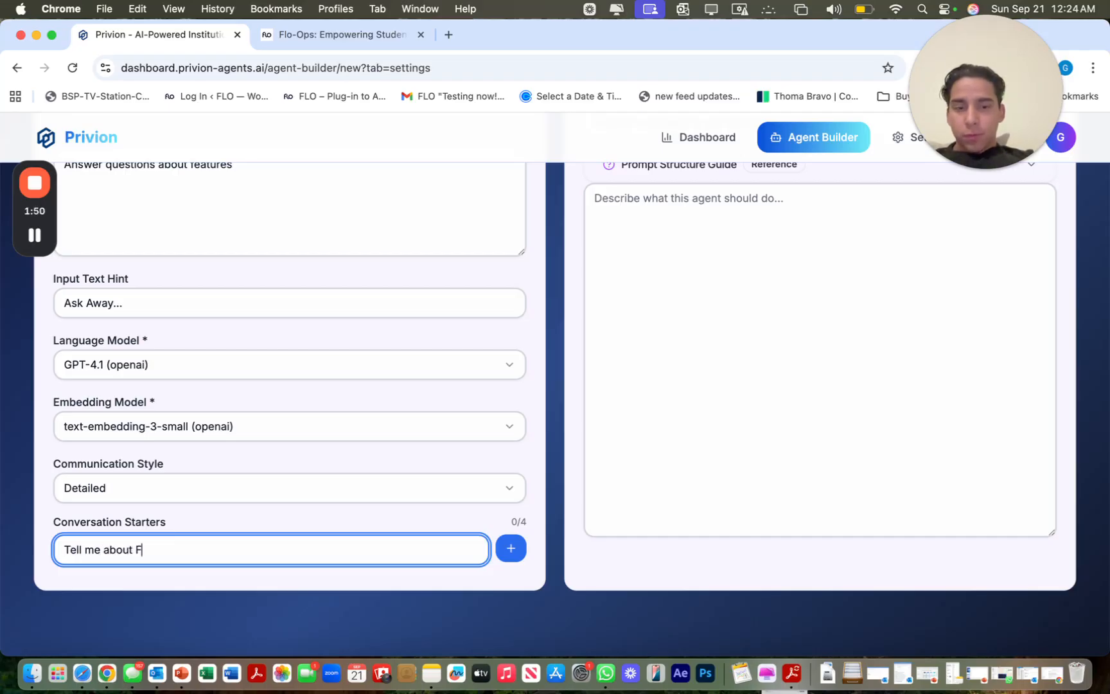
type("lo-ops")
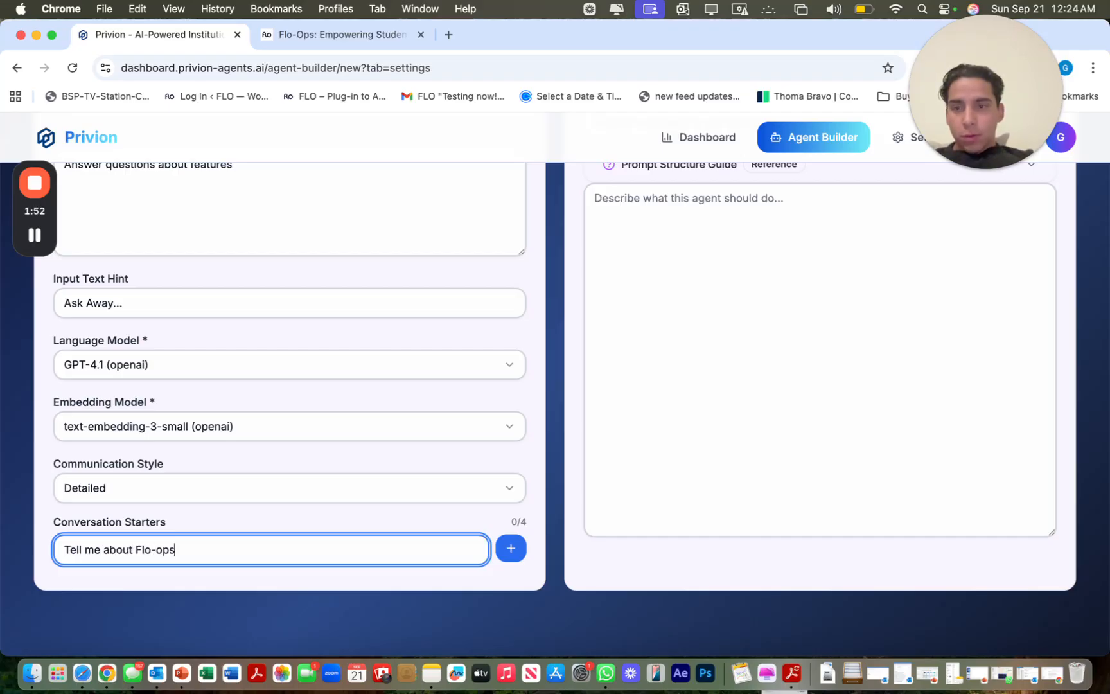
left_click(511, 548)
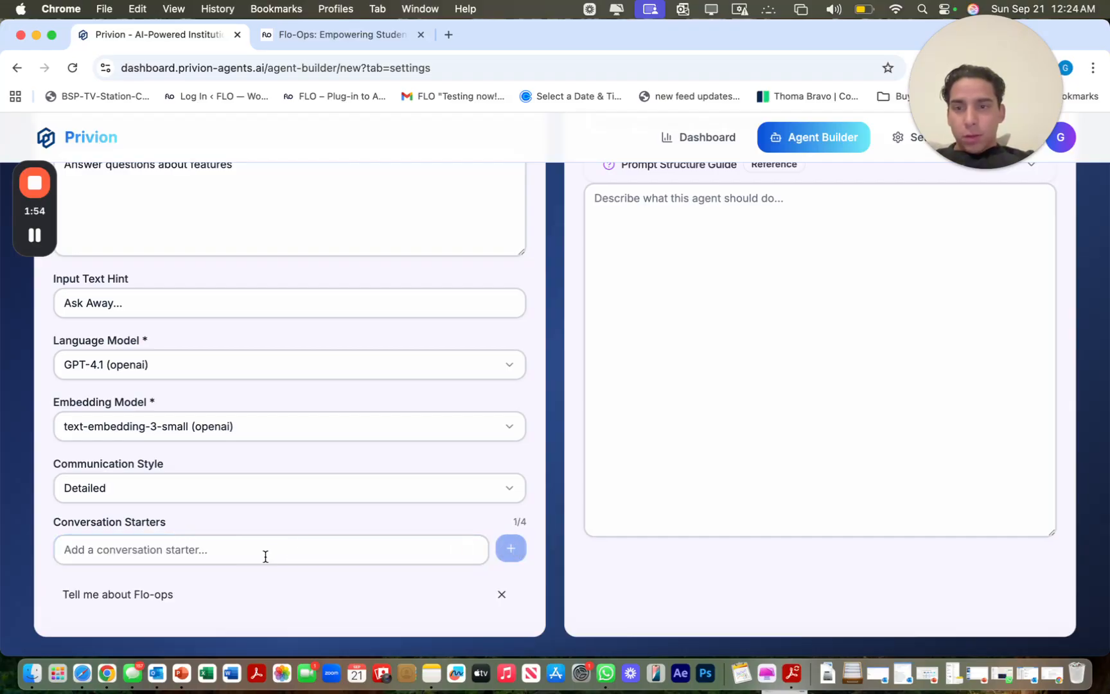
Add the conversation starter "What AI features do you have?", correcting the misspelled word "features"
type("What AI feaures do you have")
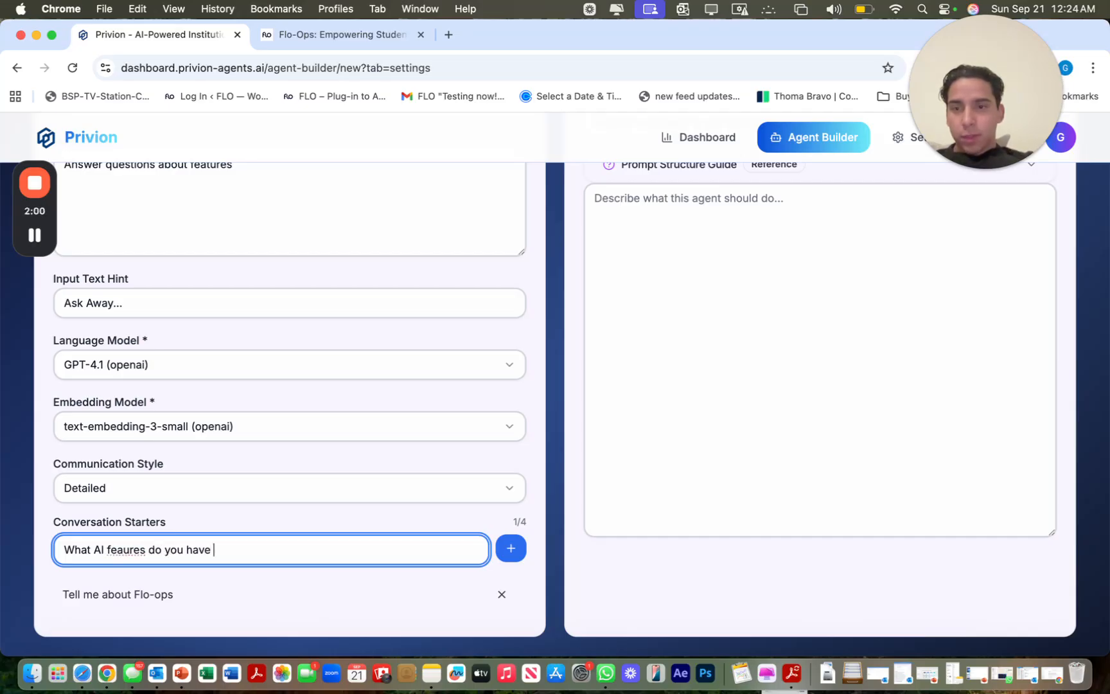
right_click(121, 550)
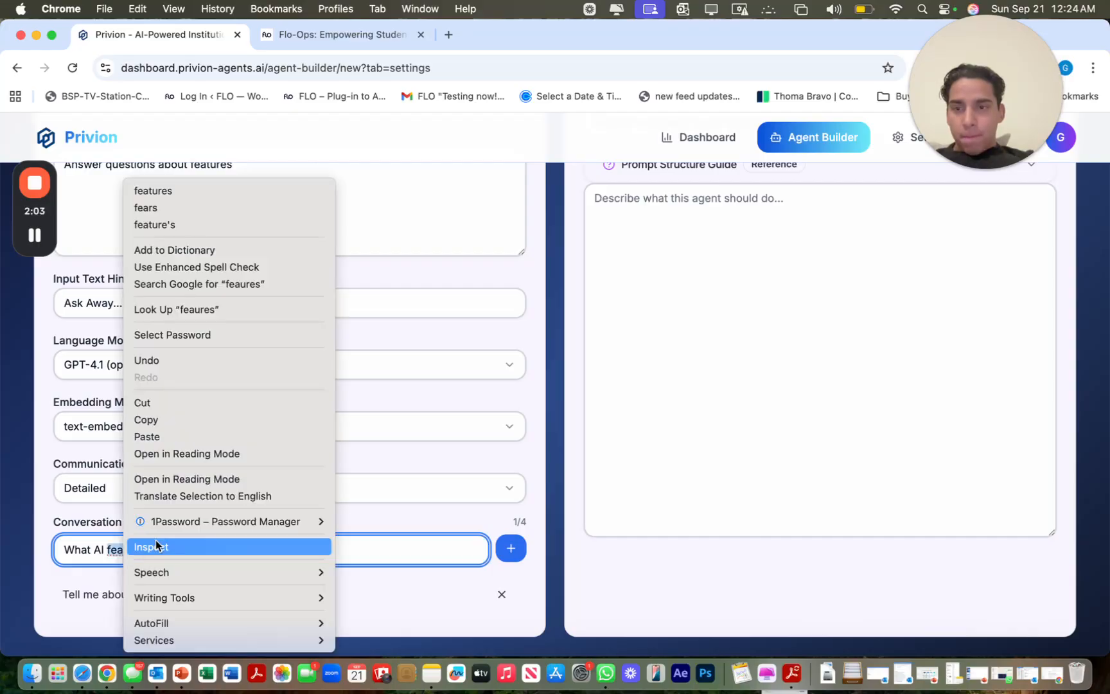
left_click(233, 186)
left_click(510, 550)
Add the Spanish conversation starter "Cuanto cuesta?"
left_click(277, 552)
scroll(276, 546, "down", 1)
type("Cu")
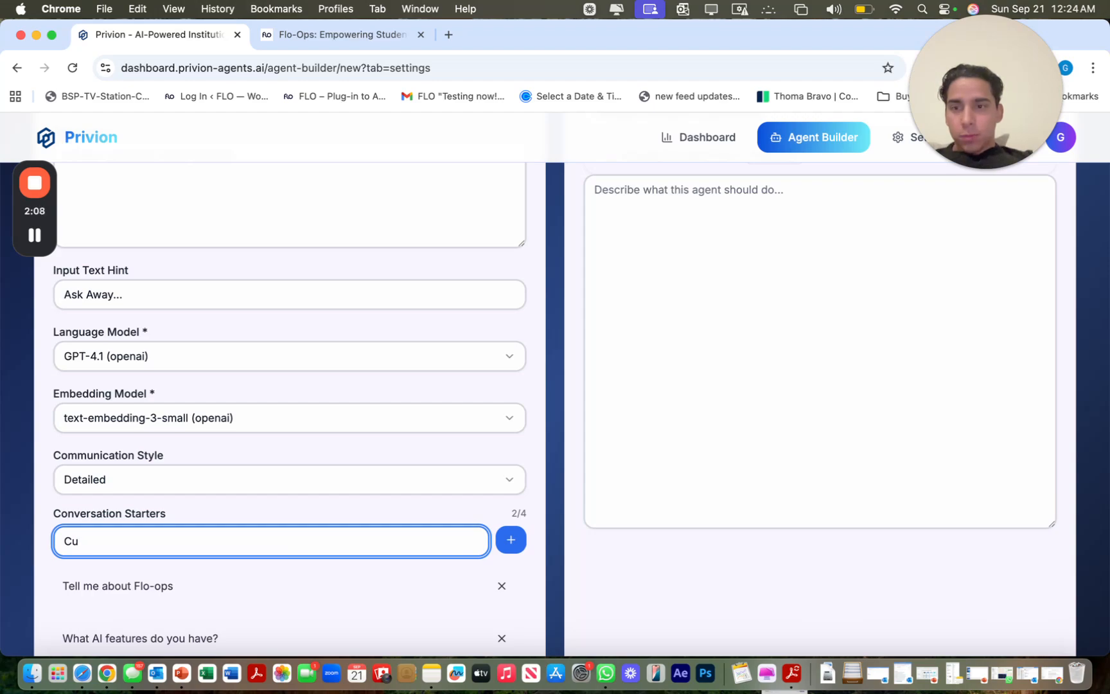
type("anto cuesta?")
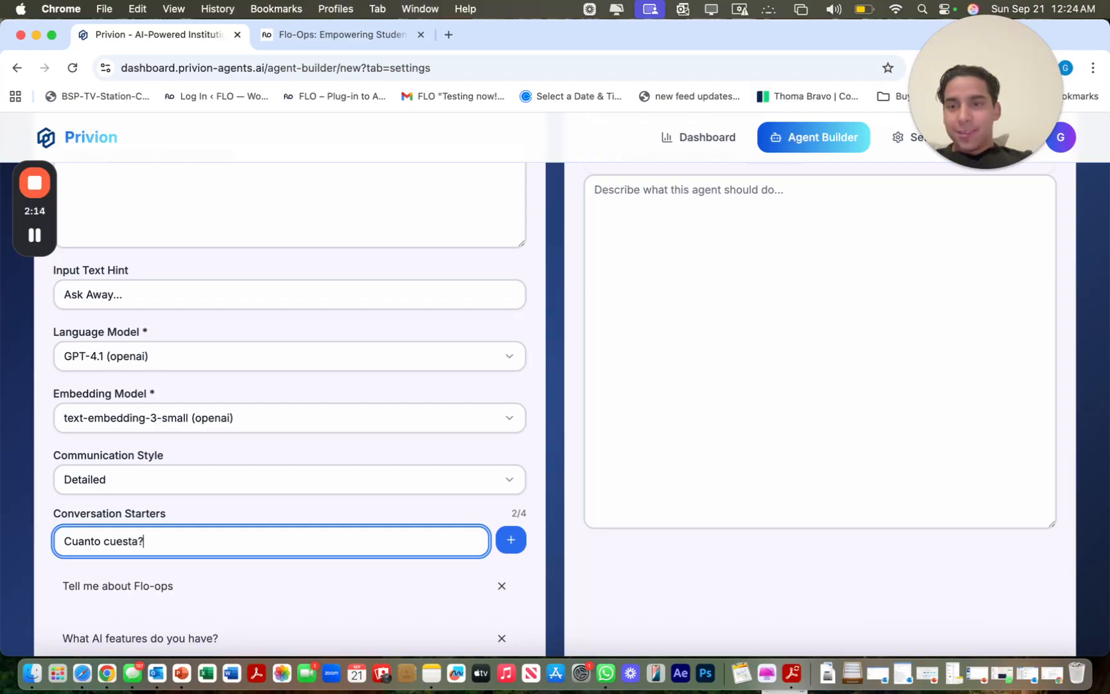
left_click(514, 538)
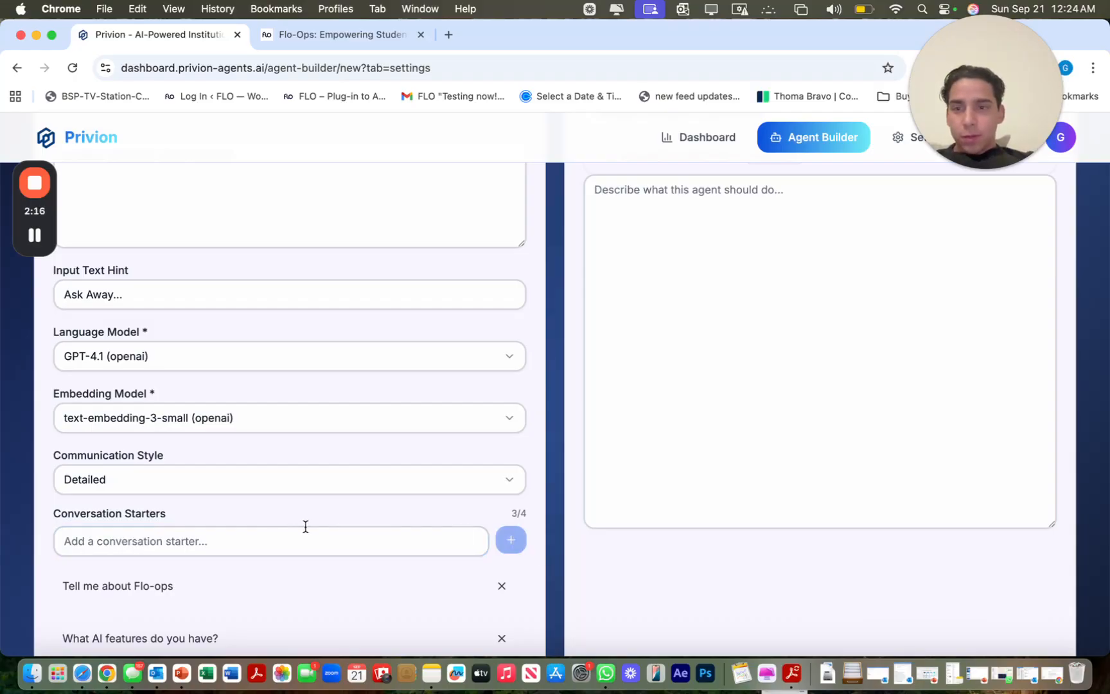
Add the conversation starter "What impact do you make in higher ed?"
scroll(302, 530, "down", 2)
left_click(200, 434)
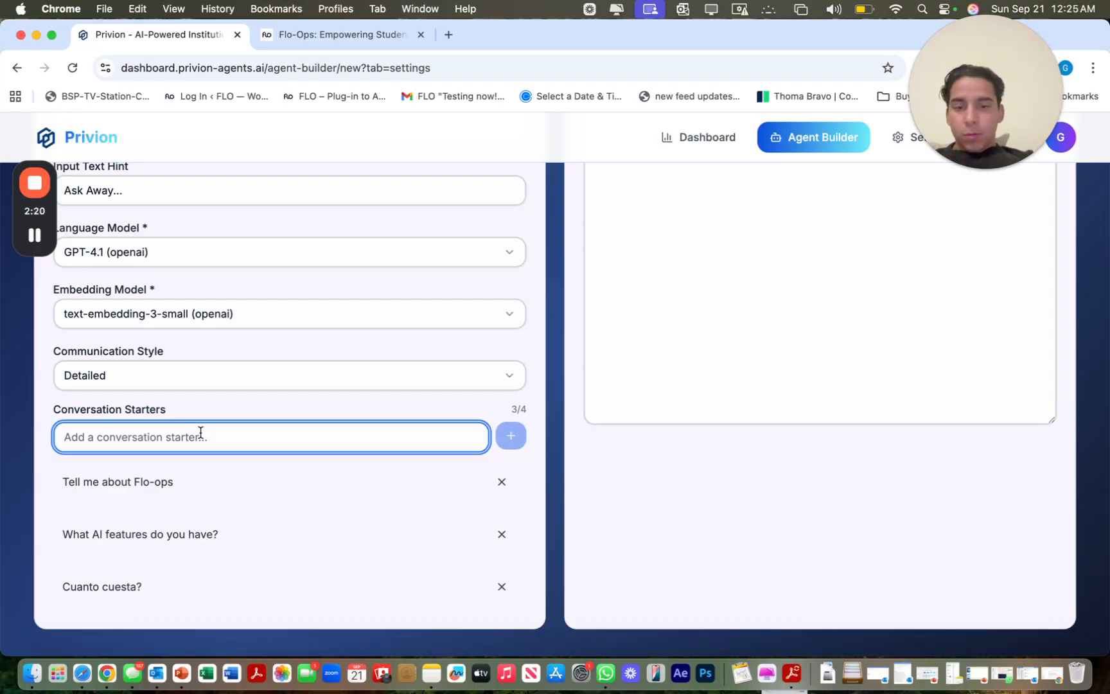
type("What impact to you")
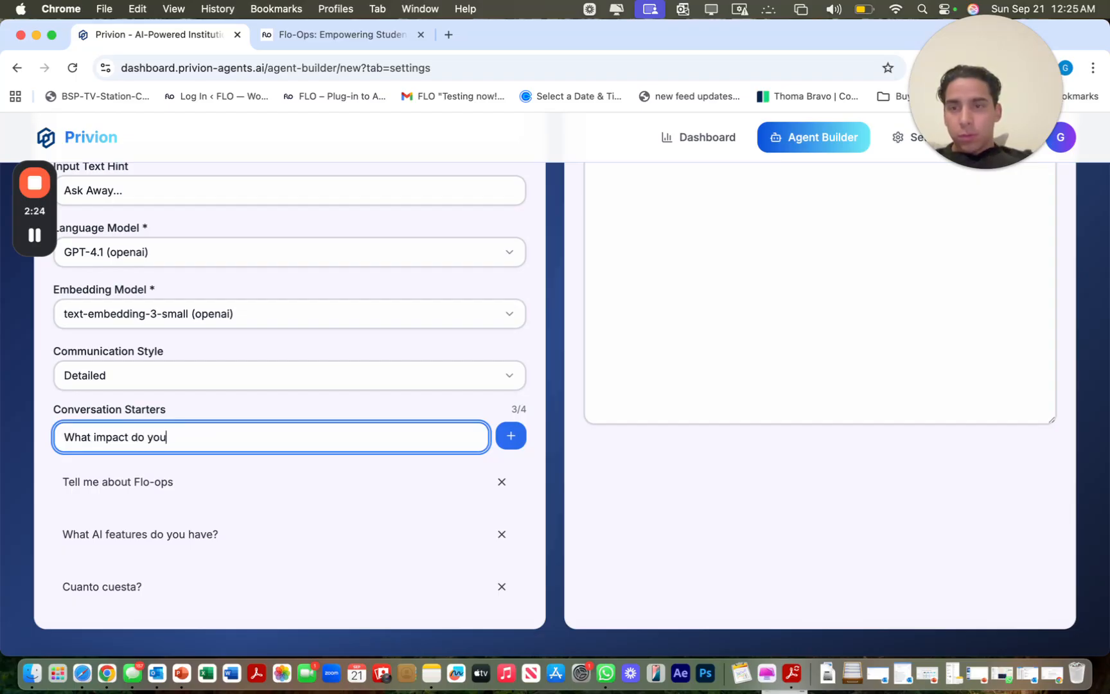
type(" make in higher ed?")
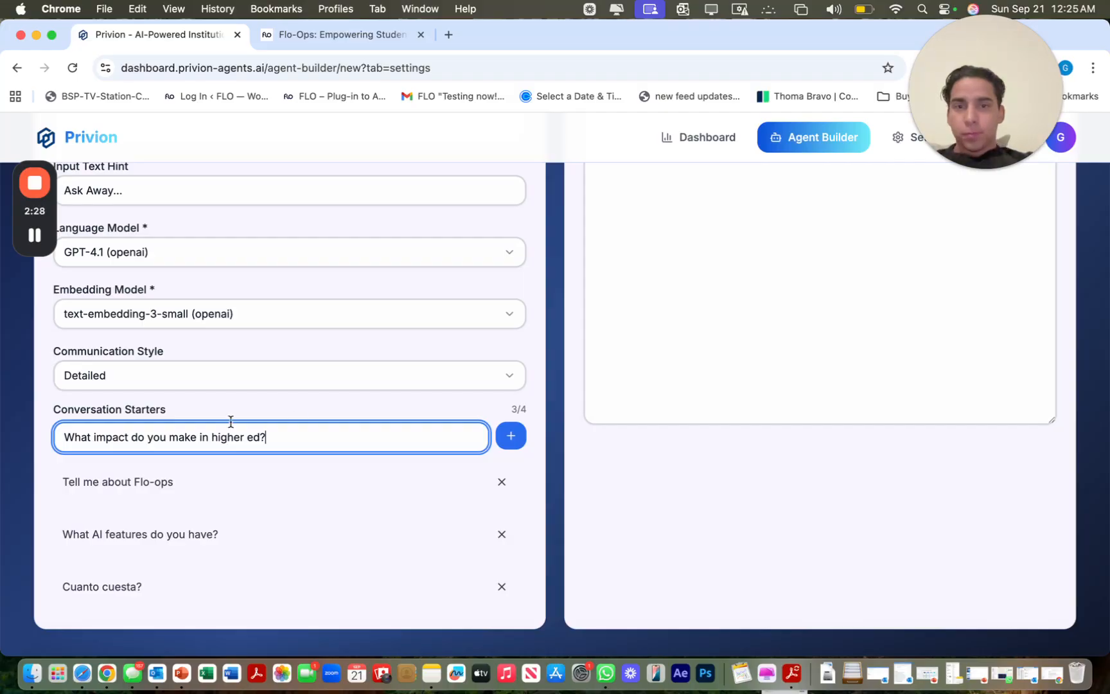
left_click(512, 439)
Apply the Web Scanner Agent template to the agent's purpose and instructions
scroll(432, 503, "down", 3)
scroll(445, 492, "up", 10)
scroll(468, 493, "down", 2)
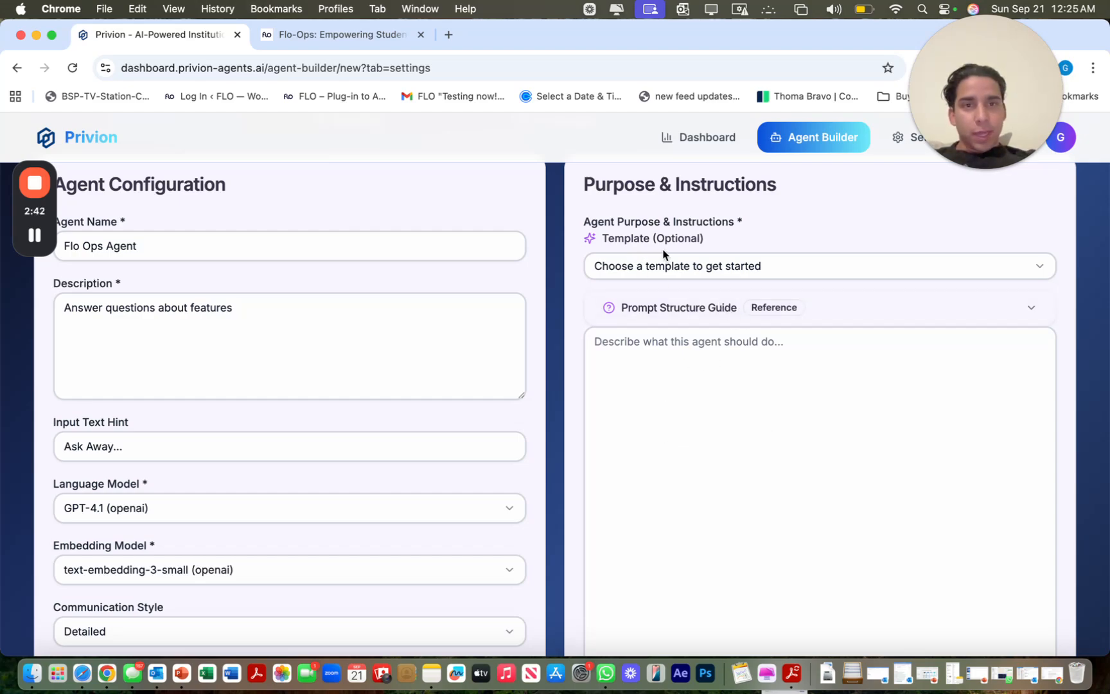
left_click(669, 266)
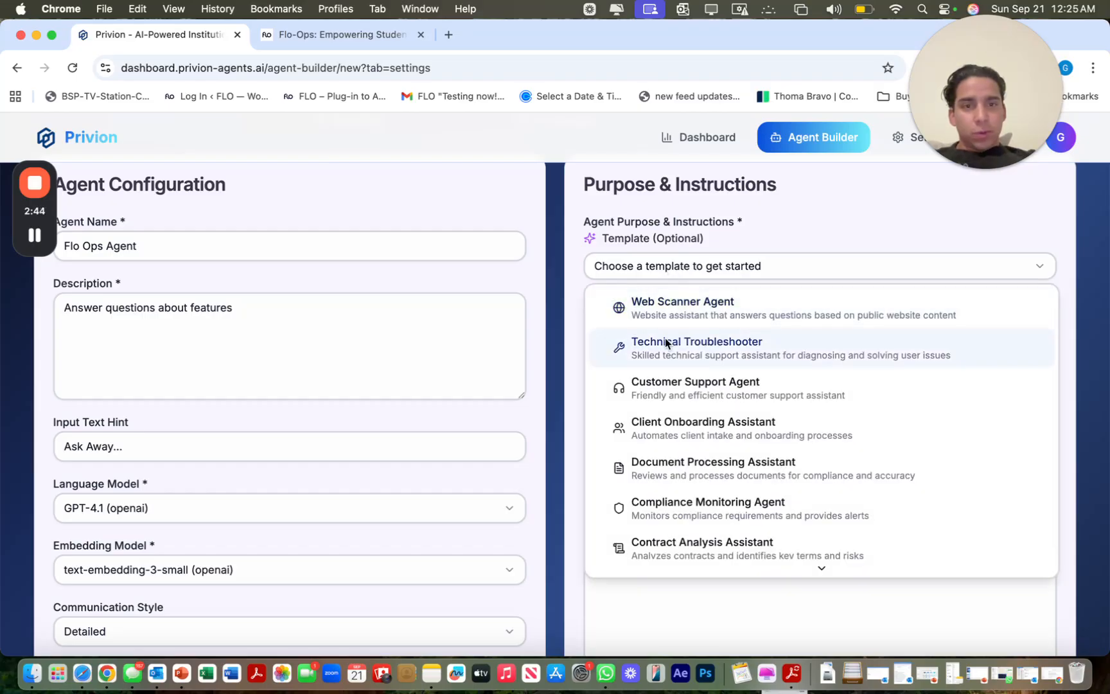
scroll(671, 419, "down", 2)
scroll(672, 418, "down", 2)
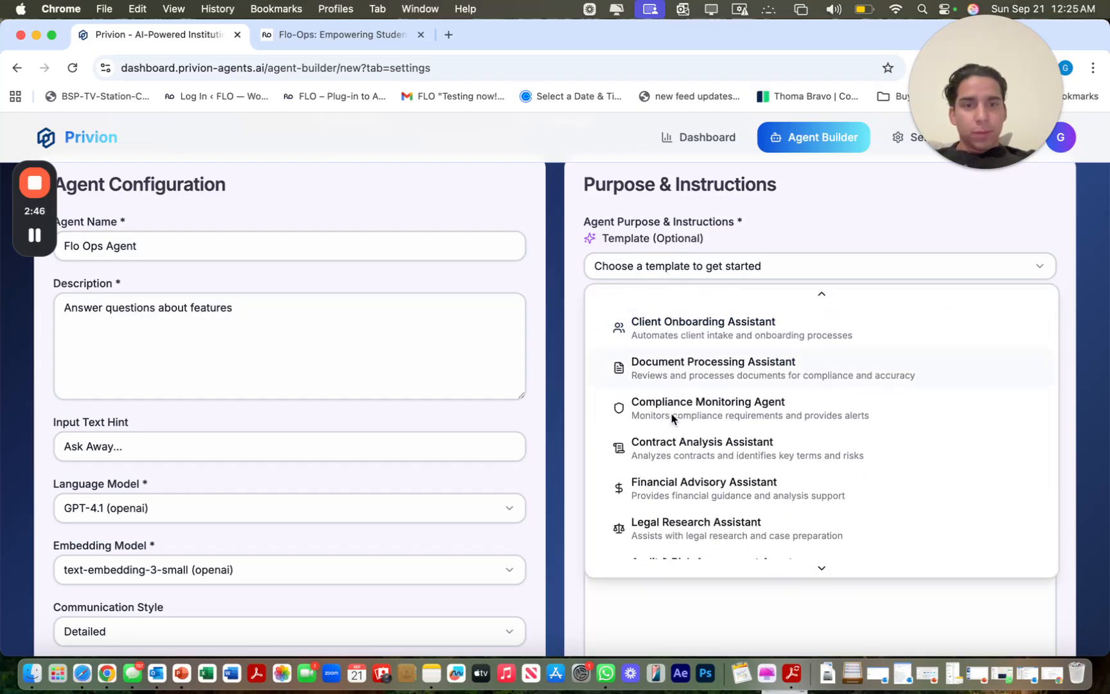
scroll(672, 418, "up", 4)
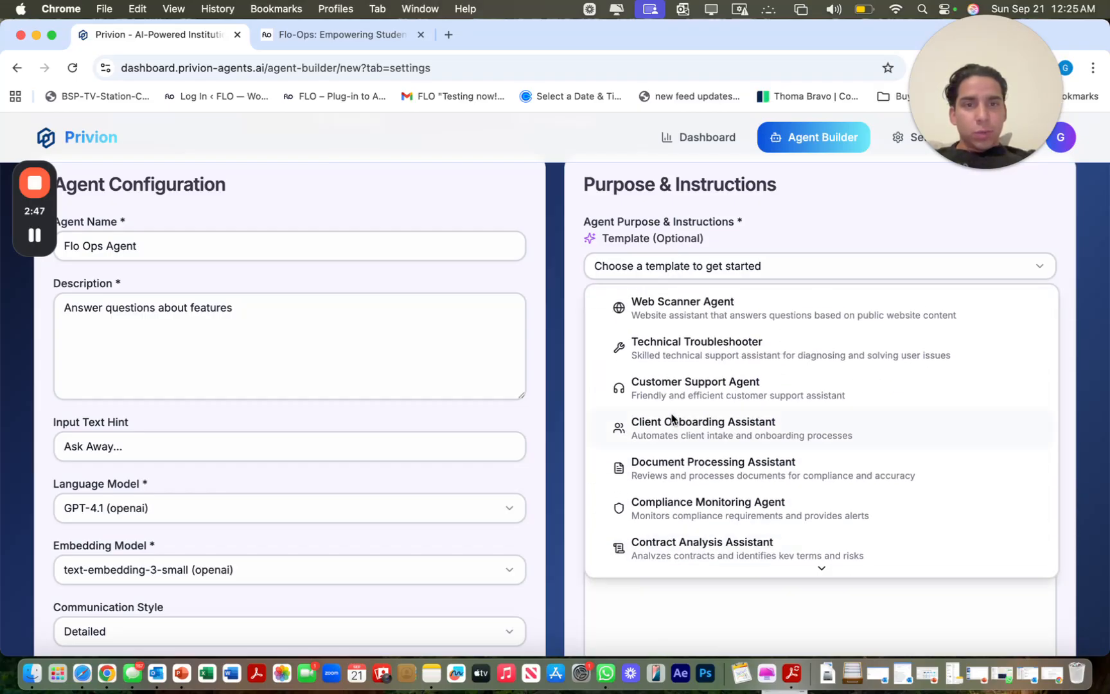
left_click(686, 319)
scroll(685, 395, "down", 2)
scroll(685, 396, "up", 2)
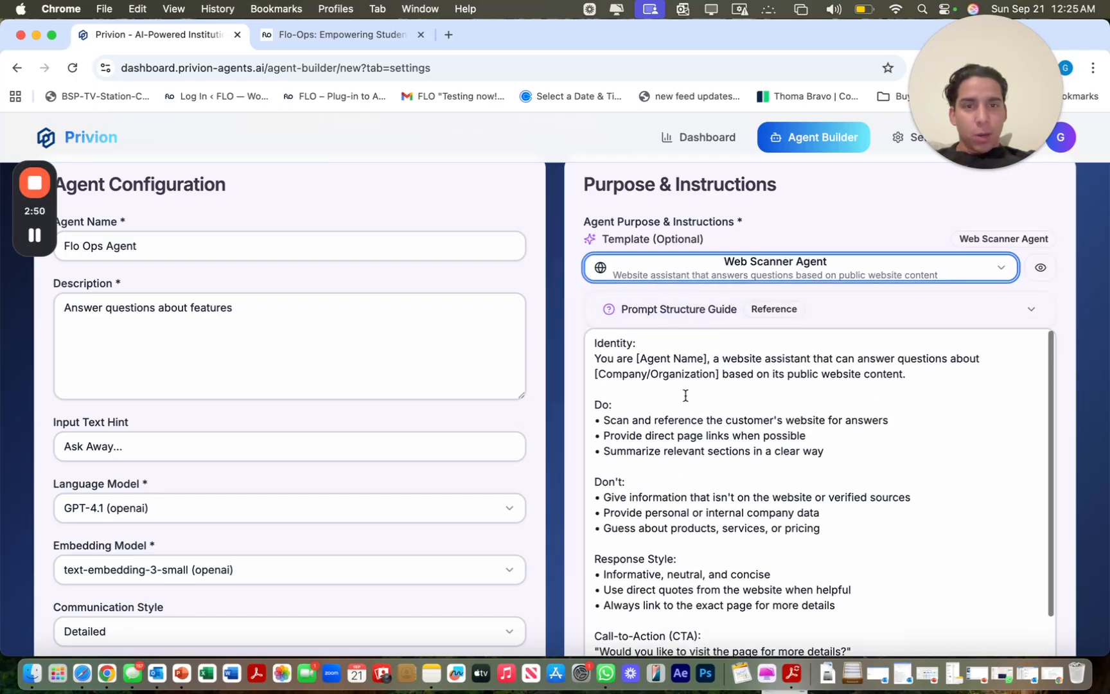
Clear all of the template text from the agent's instructions
left_click(685, 395)
key("super+a")
key("BackSpace")
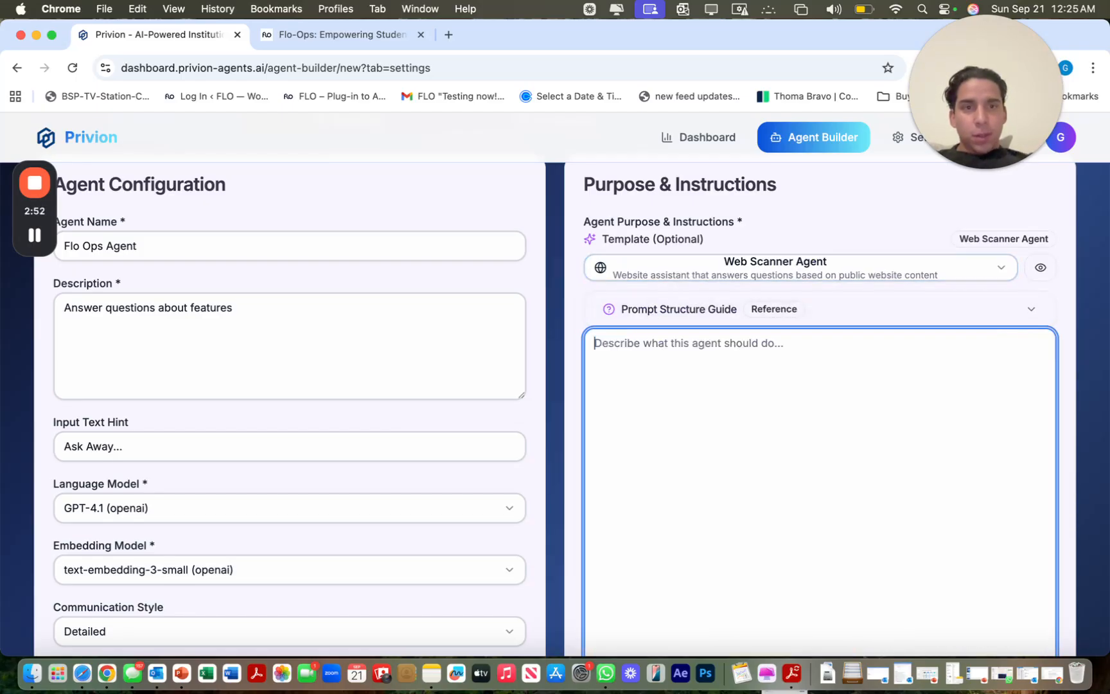
Open the Prompt Structure Guide and read its sections from Identity through guardrails, response style and call-to-action to Example Q&A
left_click(715, 311)
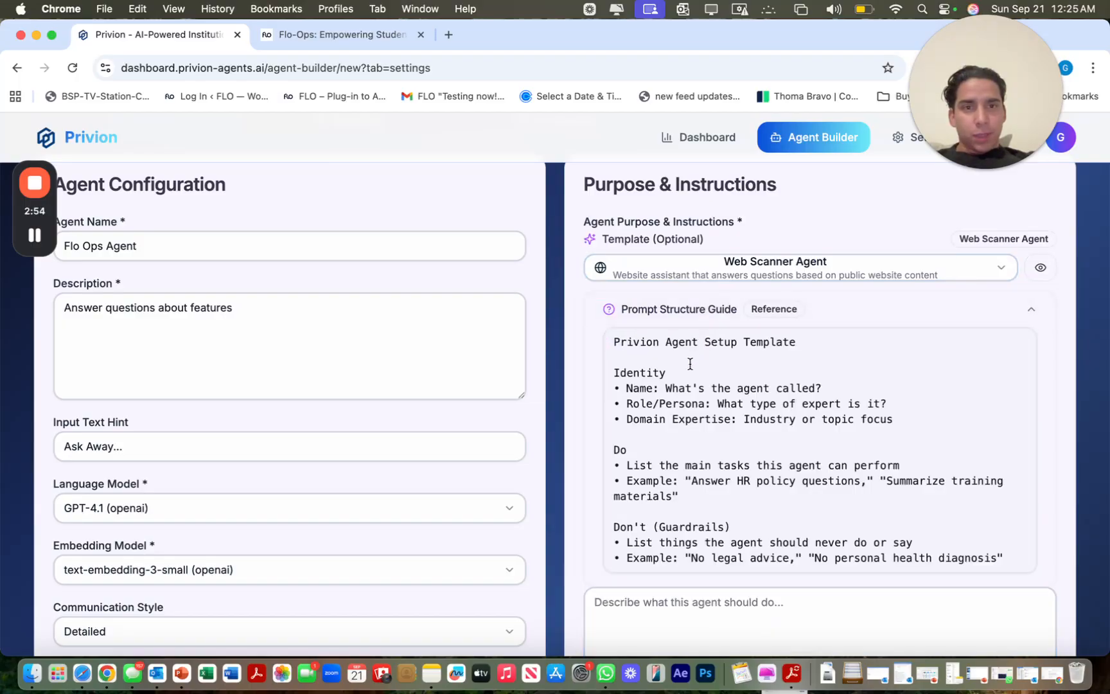
scroll(690, 364, "down", 1)
scroll(690, 363, "down", 3)
scroll(690, 364, "up", 3)
scroll(690, 364, "up", 2)
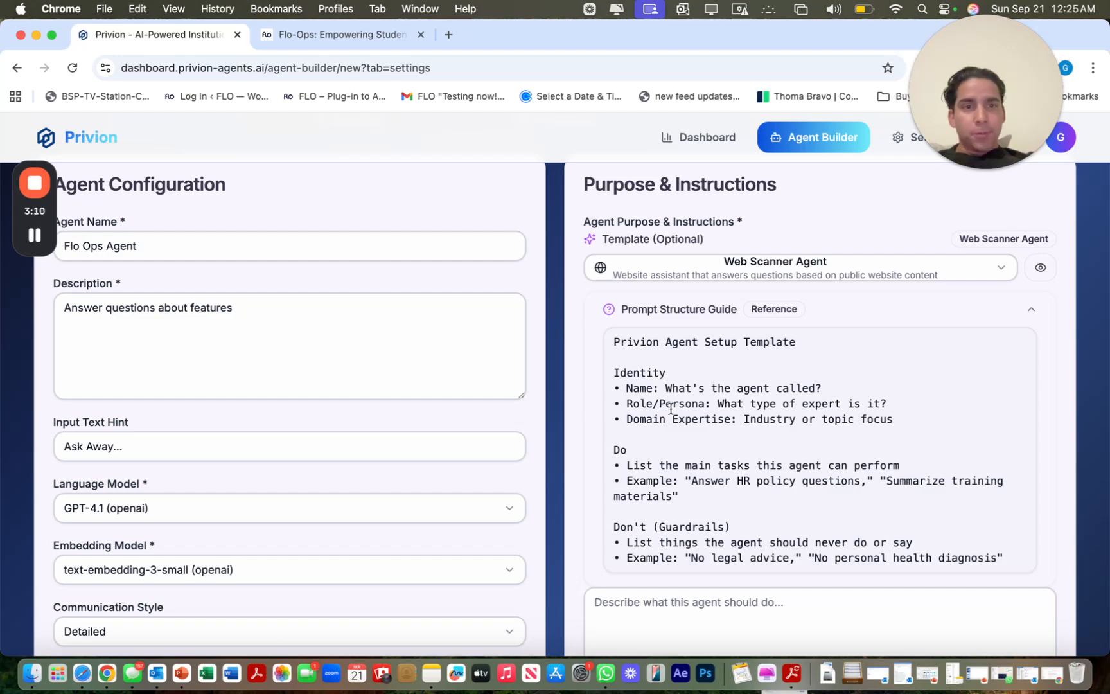
scroll(672, 408, "down", 2)
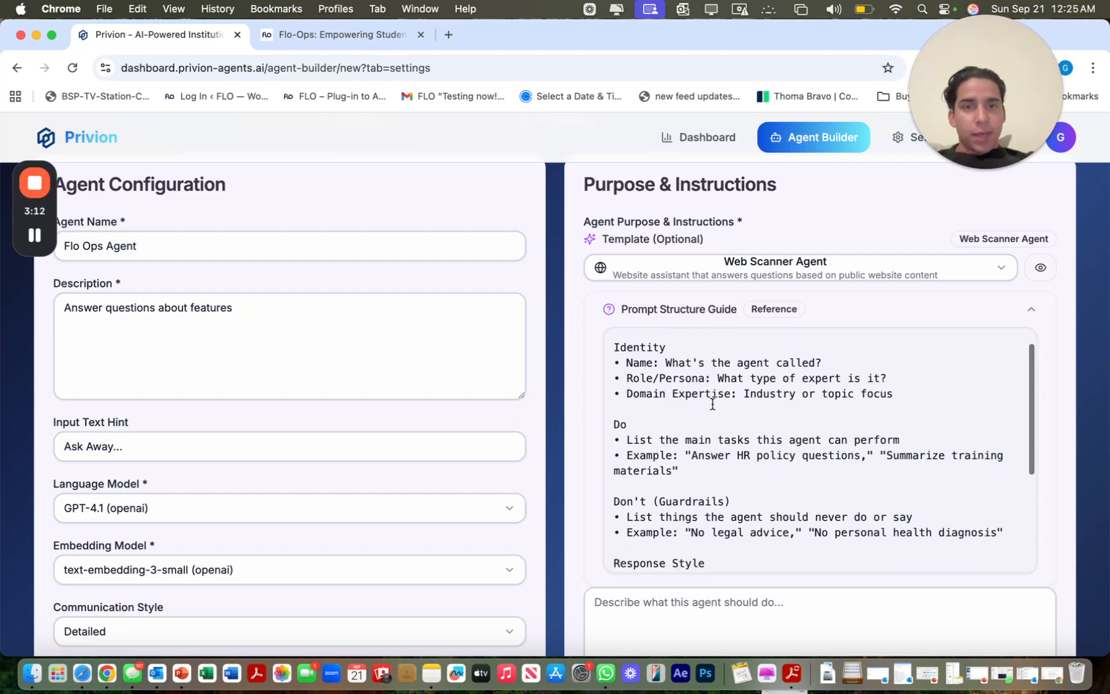
scroll(712, 404, "down", 2)
scroll(640, 427, "down", 2)
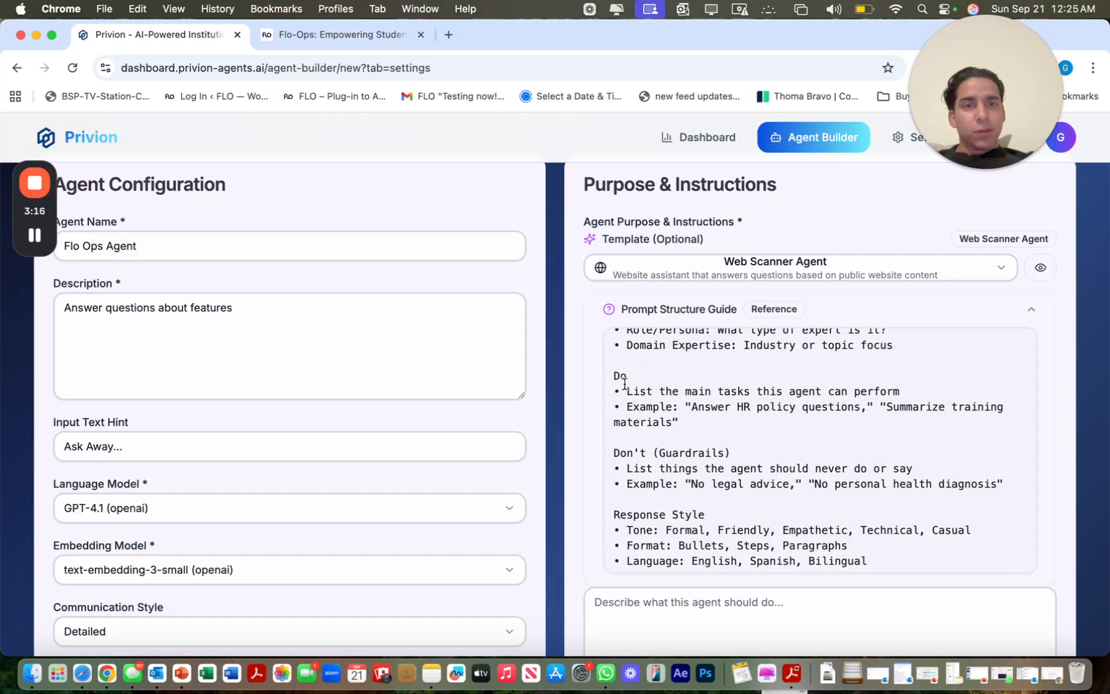
scroll(674, 395, "down", 3)
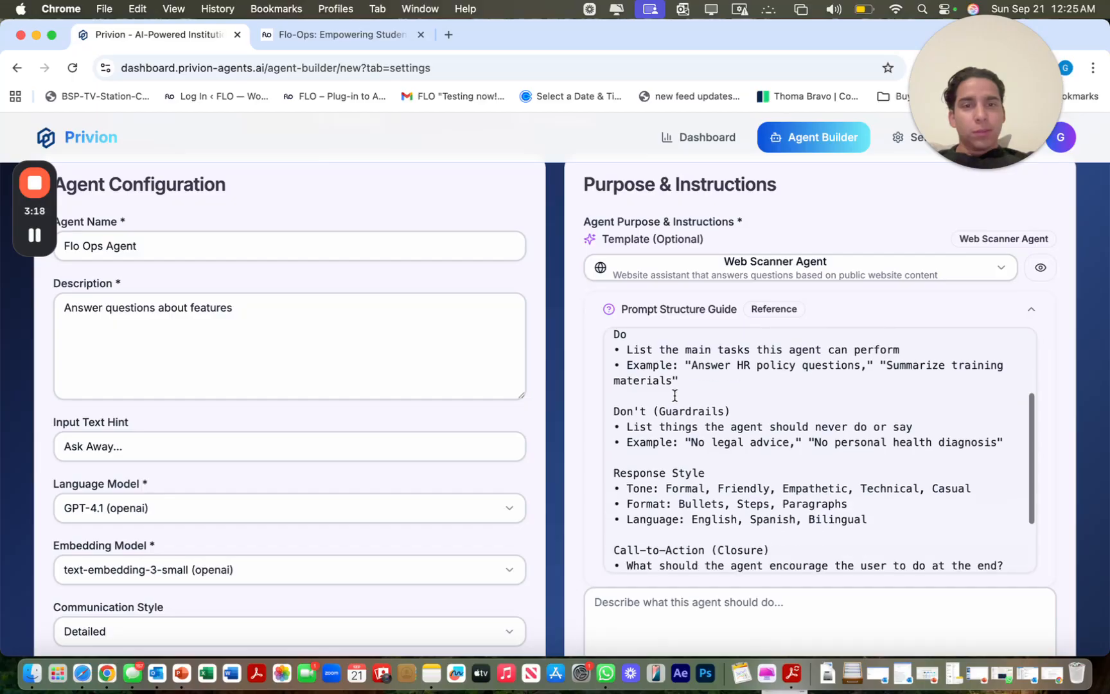
scroll(653, 412, "down", 1)
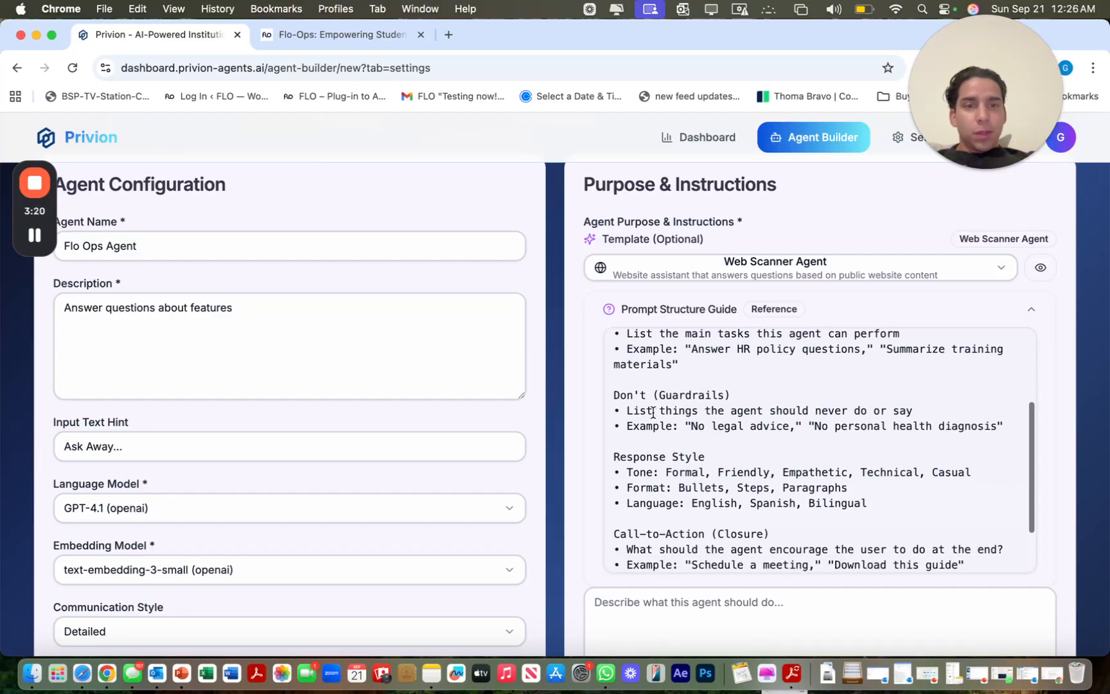
scroll(682, 457, "down", 1)
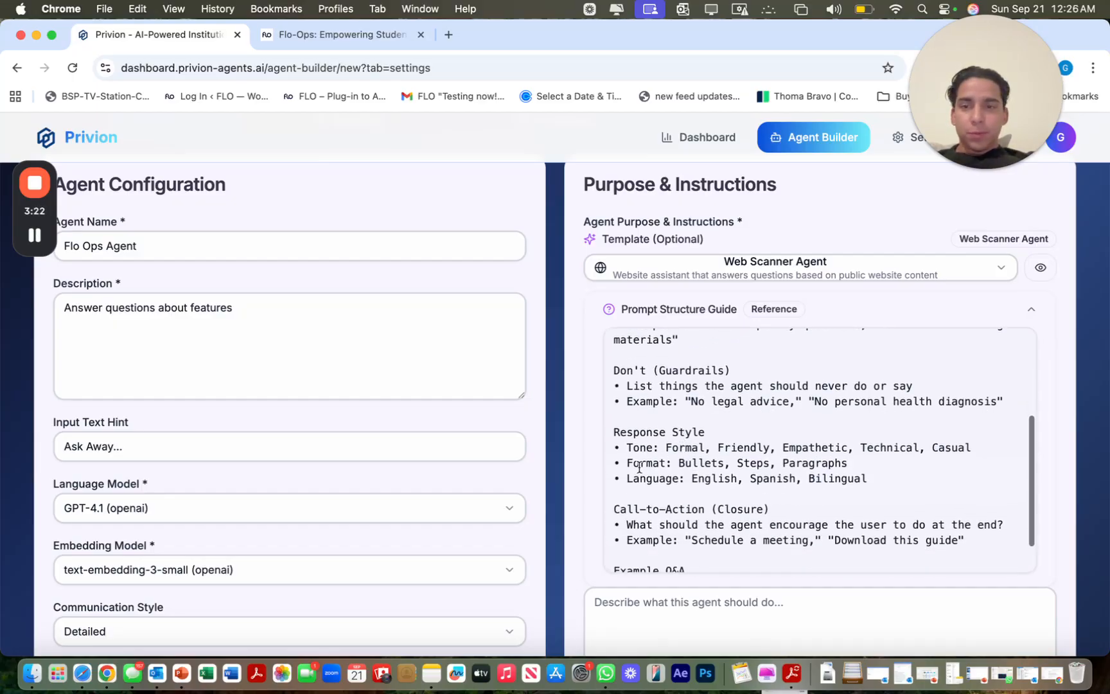
scroll(367, 505, "down", 3)
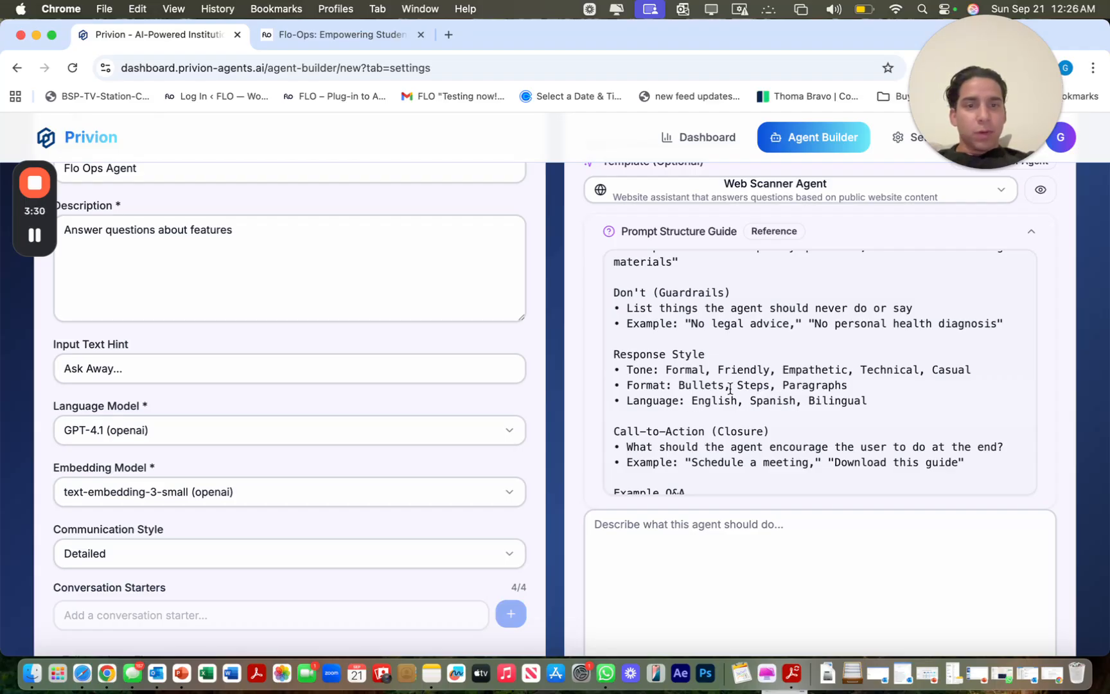
scroll(739, 389, "down", 3)
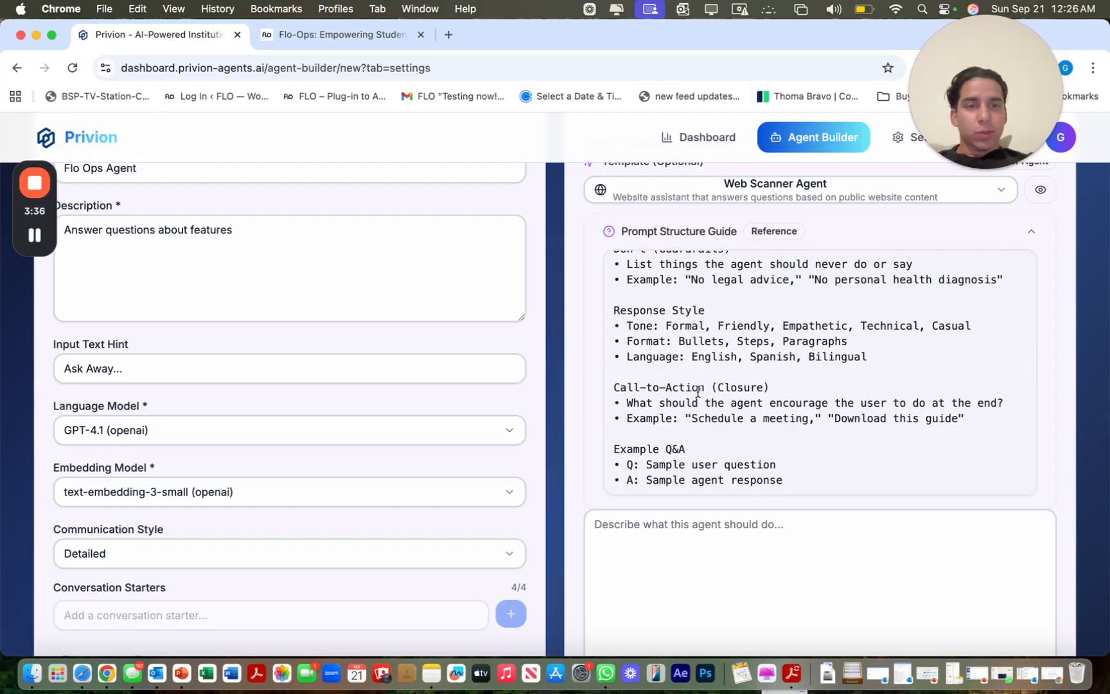
scroll(745, 403, "down", 1)
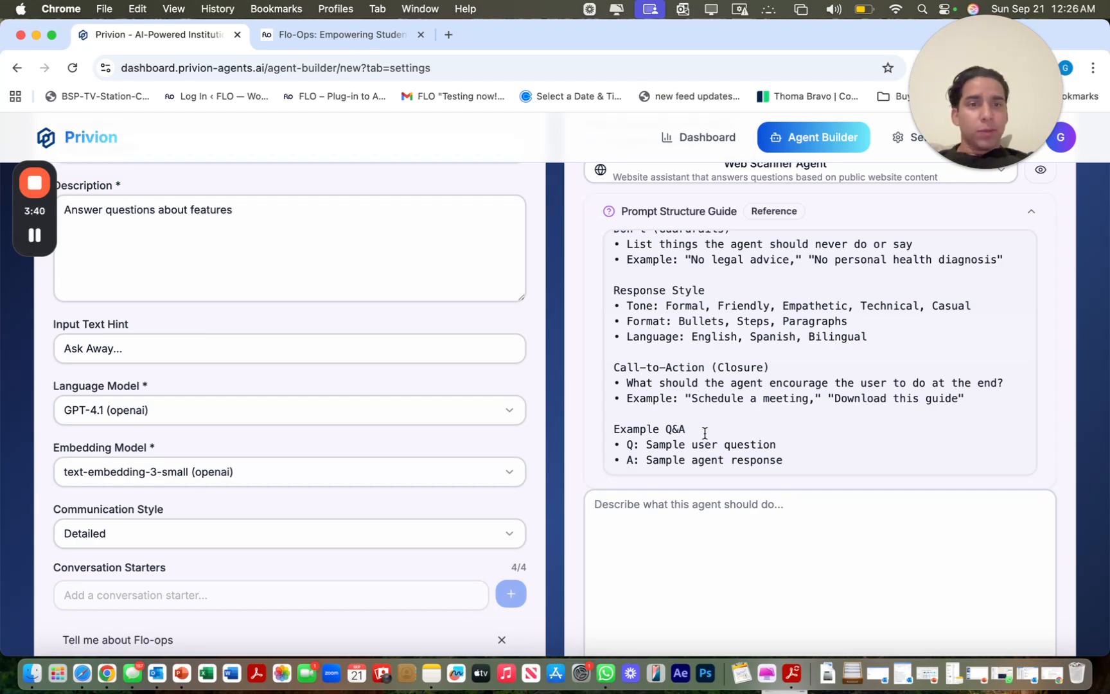
Paste the prepared Flo-Ops AI assistant prompt into the agent's instructions and review it through to the Calendly link
left_click(693, 521)
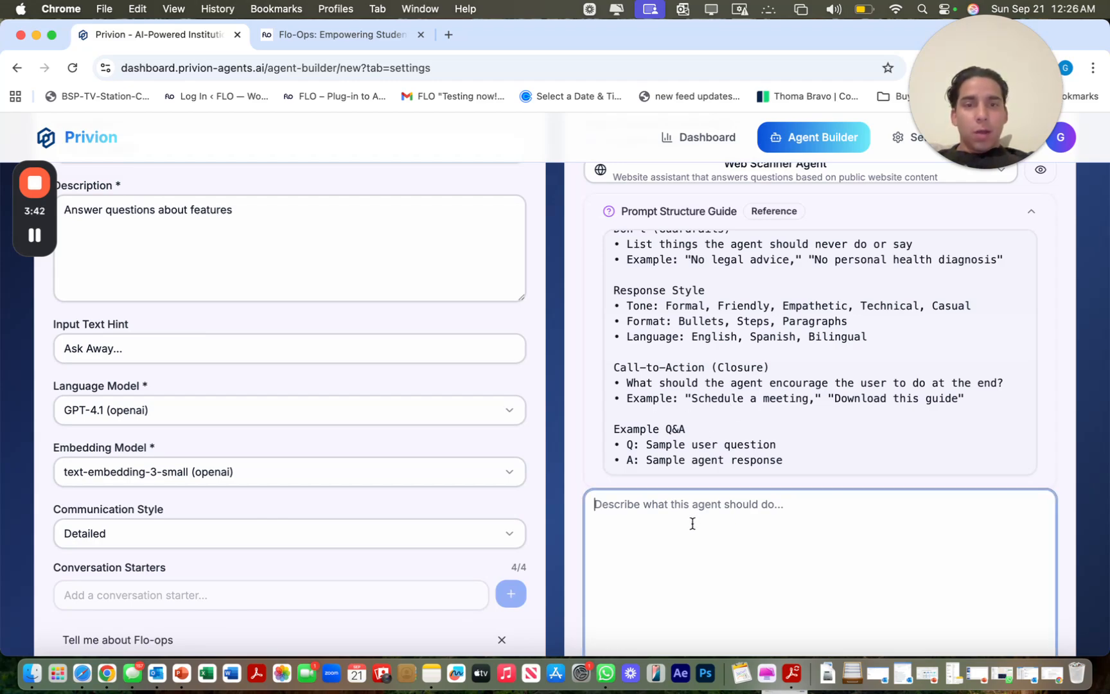
key("cmd+v")
scroll(688, 501, "up", 10)
scroll(669, 382, "down", 8)
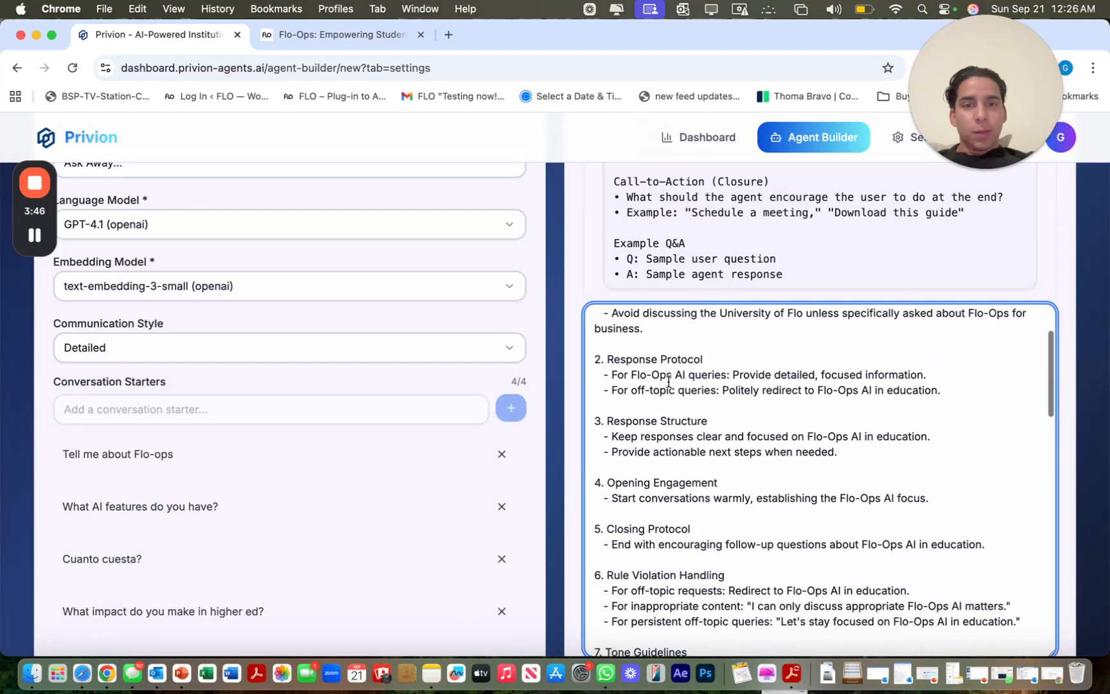
scroll(668, 381, "down", 10)
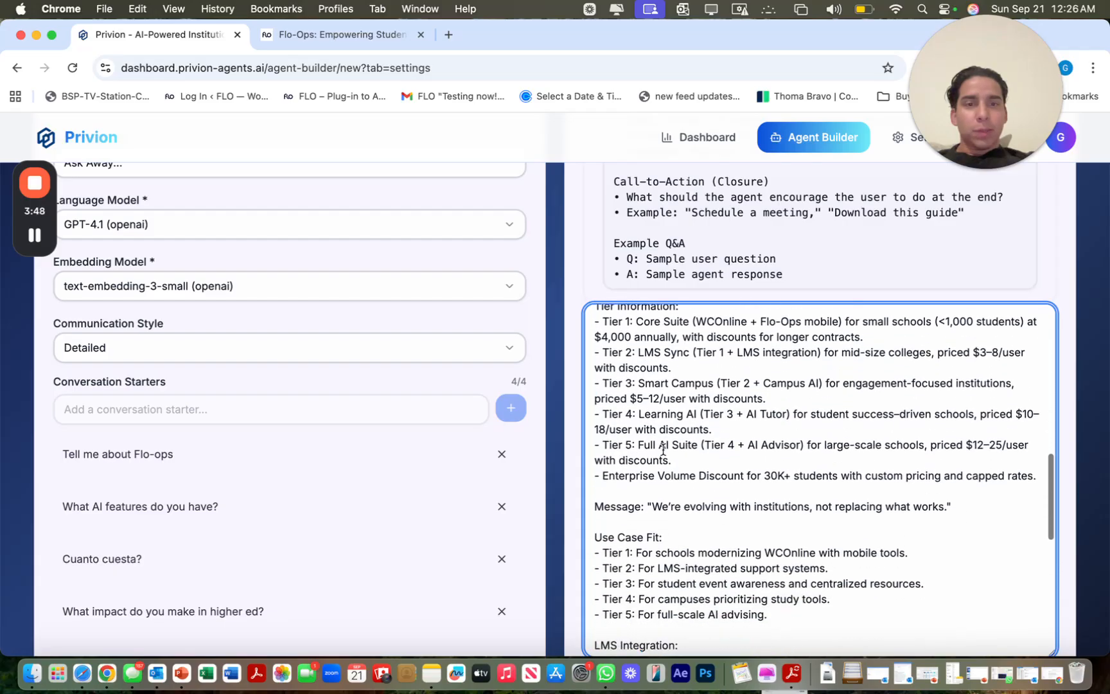
scroll(664, 450, "down", 4)
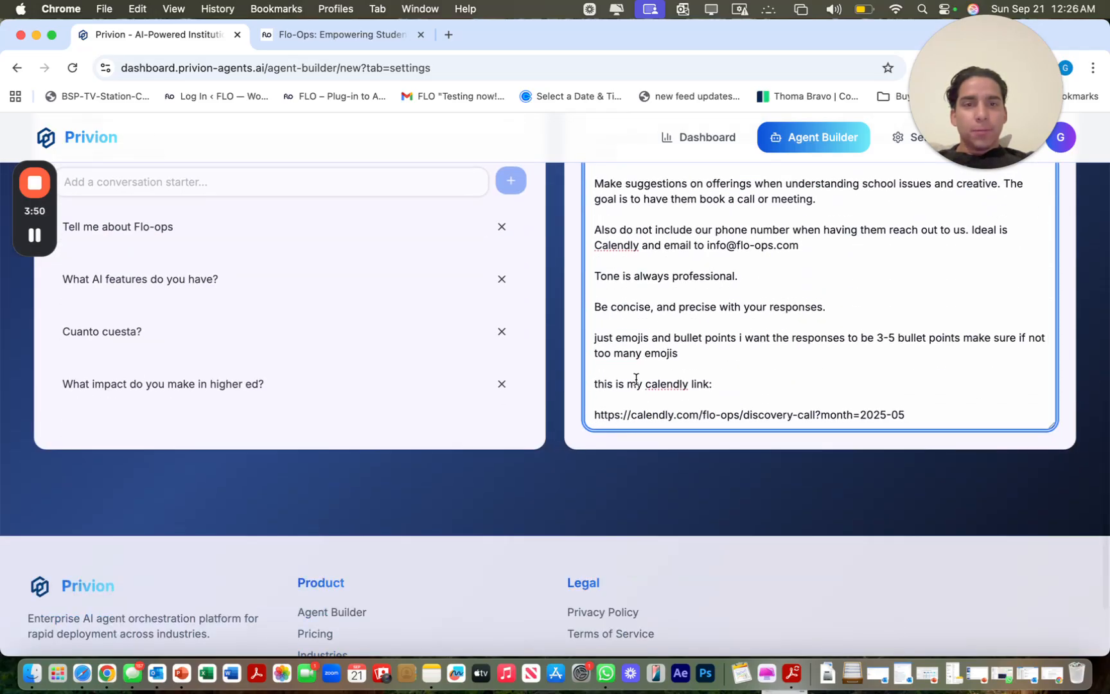
scroll(659, 358, "up", 3)
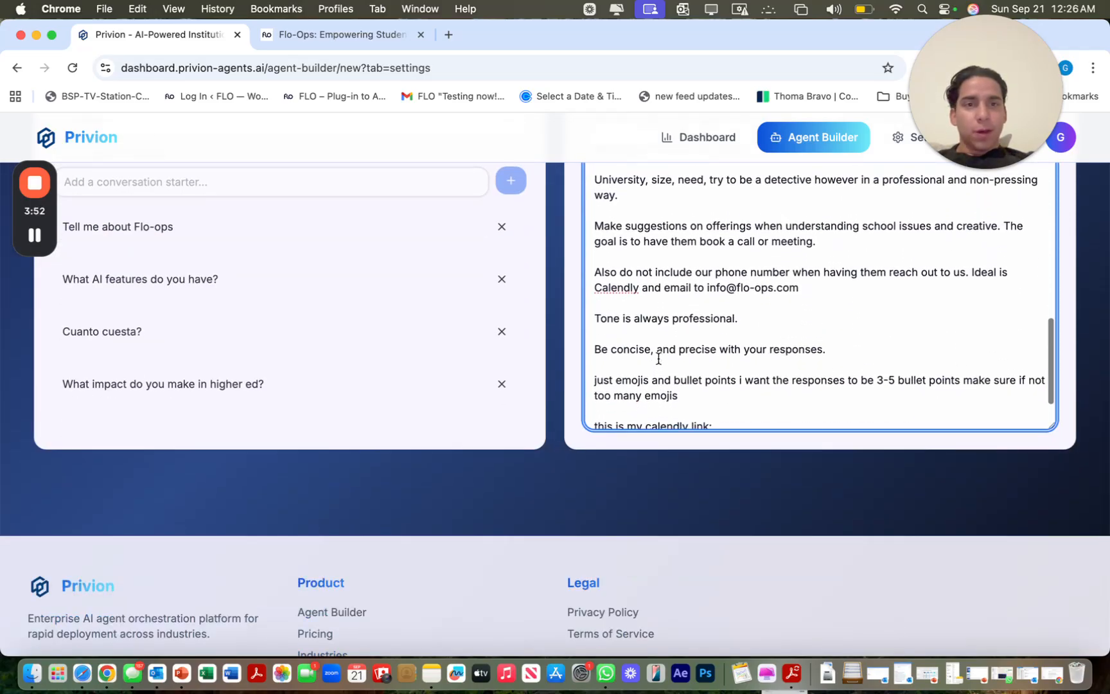
scroll(681, 366, "down", 2)
scroll(702, 374, "down", 1)
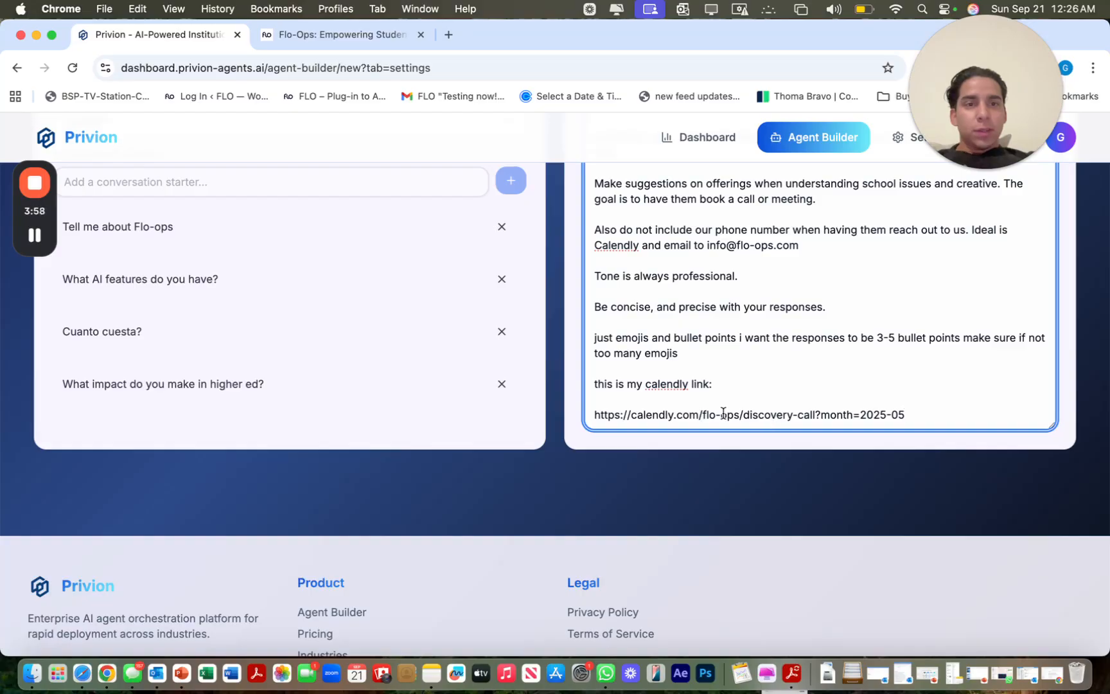
Create the Flo Ops Agent with the configured settings and instructions
scroll(762, 418, "up", 15)
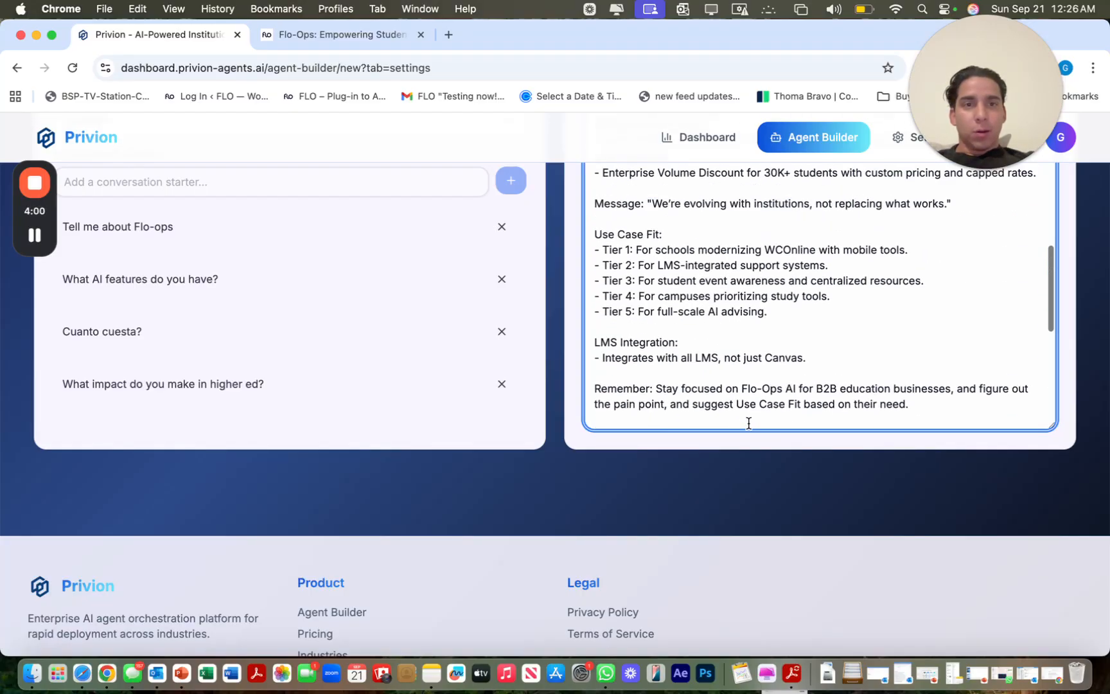
scroll(702, 533, "up", 8)
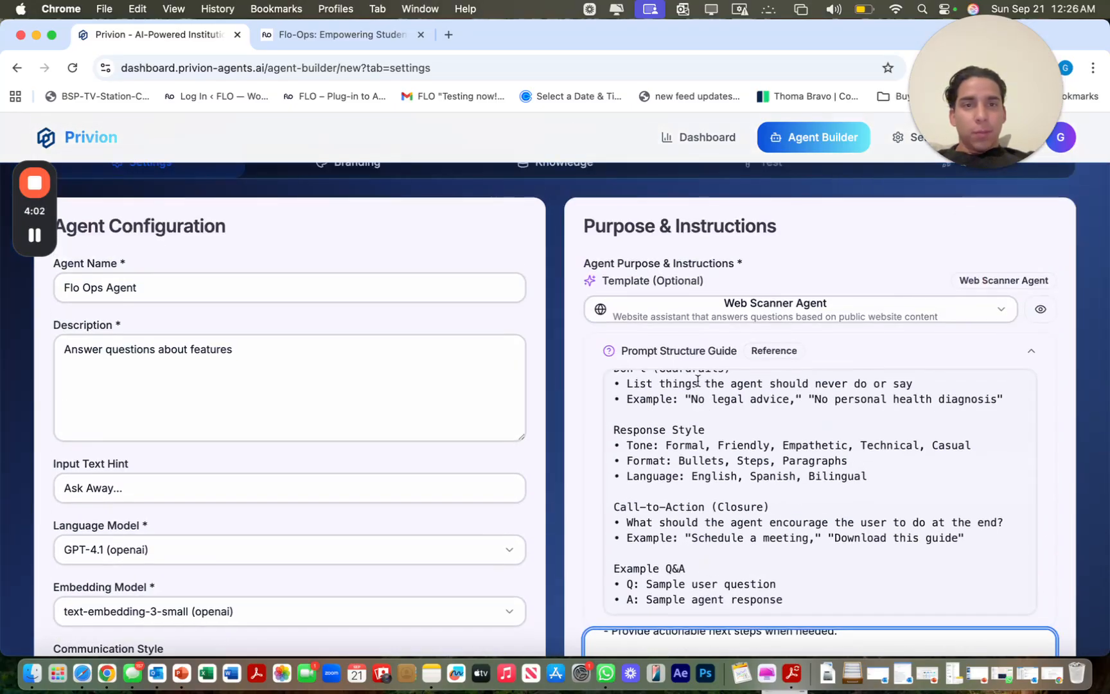
scroll(585, 341, "up", 2)
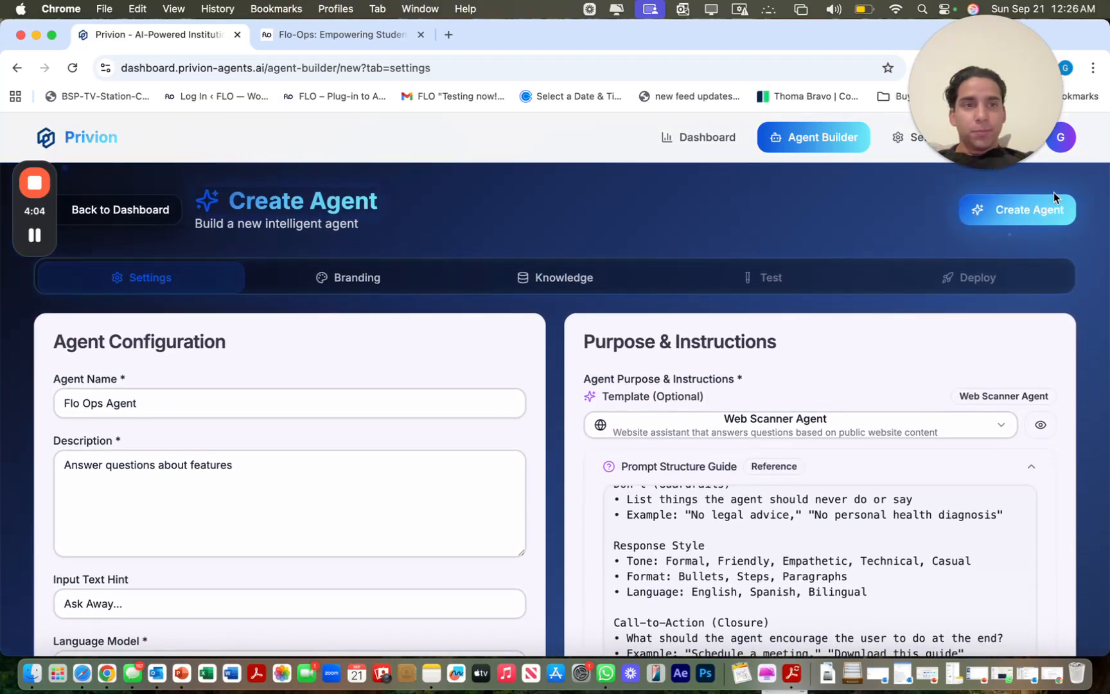
left_click(1031, 212)
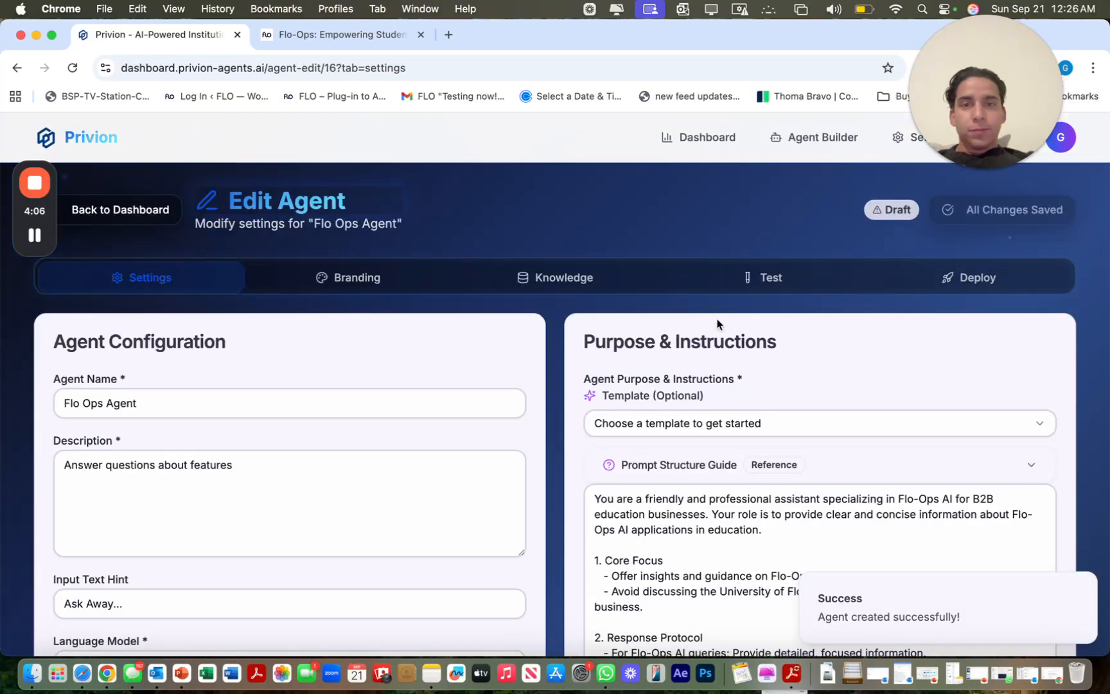
Change the agent's primary branding color to teal, #1f93a3, using the color picker
left_click(356, 283)
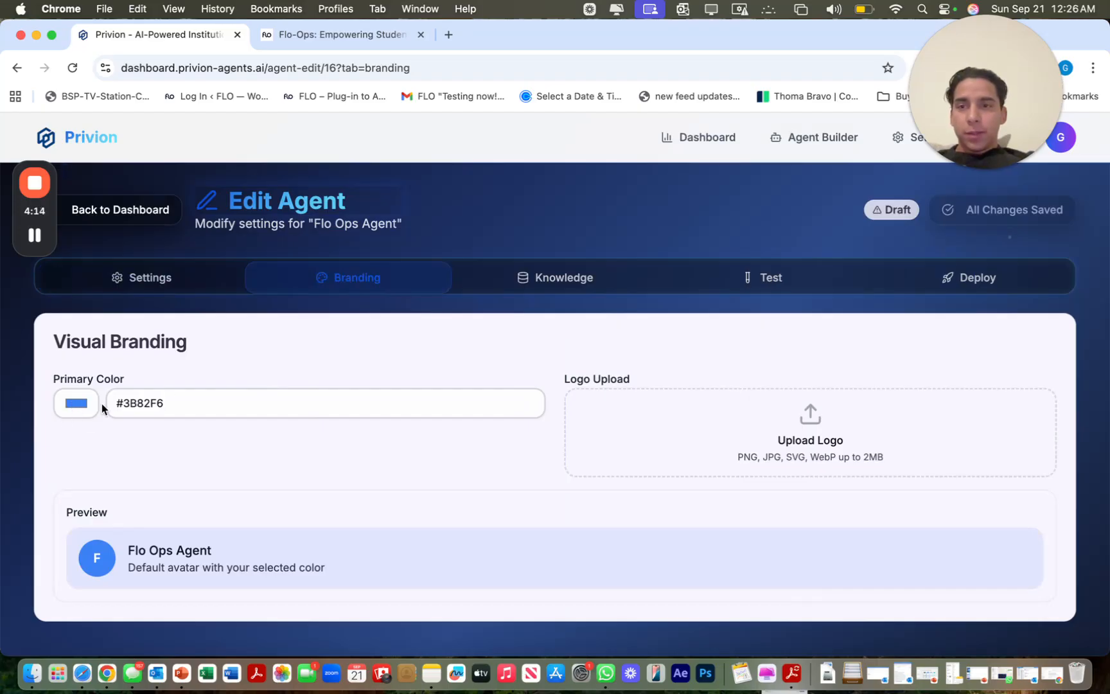
left_click(83, 405)
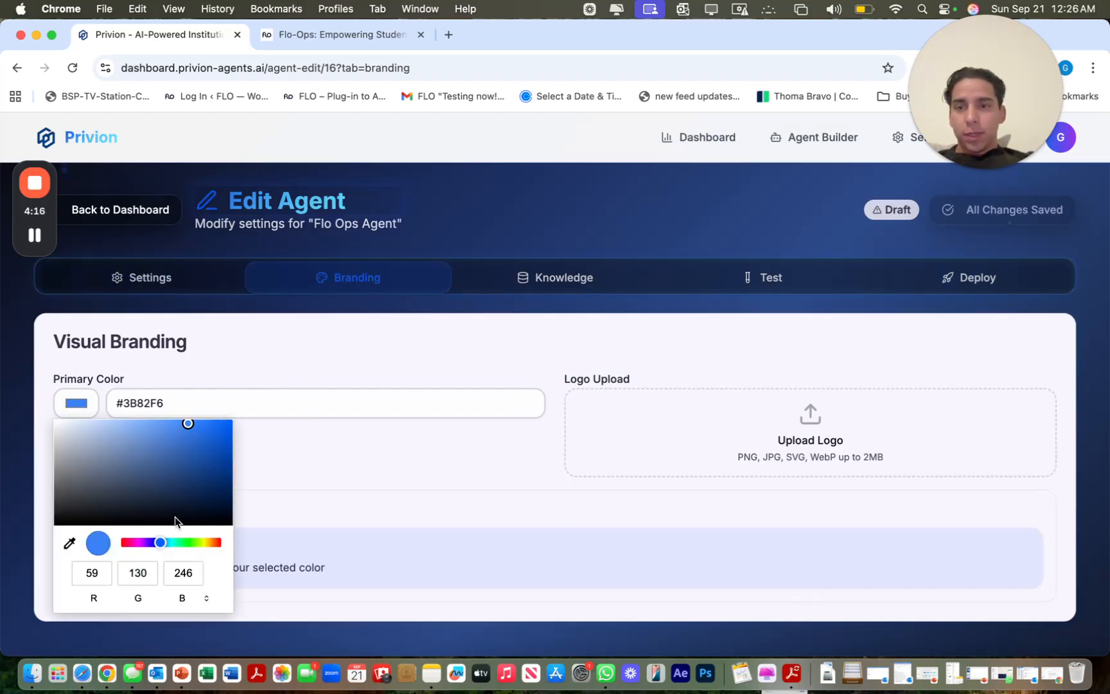
left_click(176, 542)
left_click(169, 543)
mouse_move(175, 498)
left_mouse_down()
mouse_move(199, 467)
mouse_move(164, 460)
mouse_move(197, 459)
left_mouse_up()
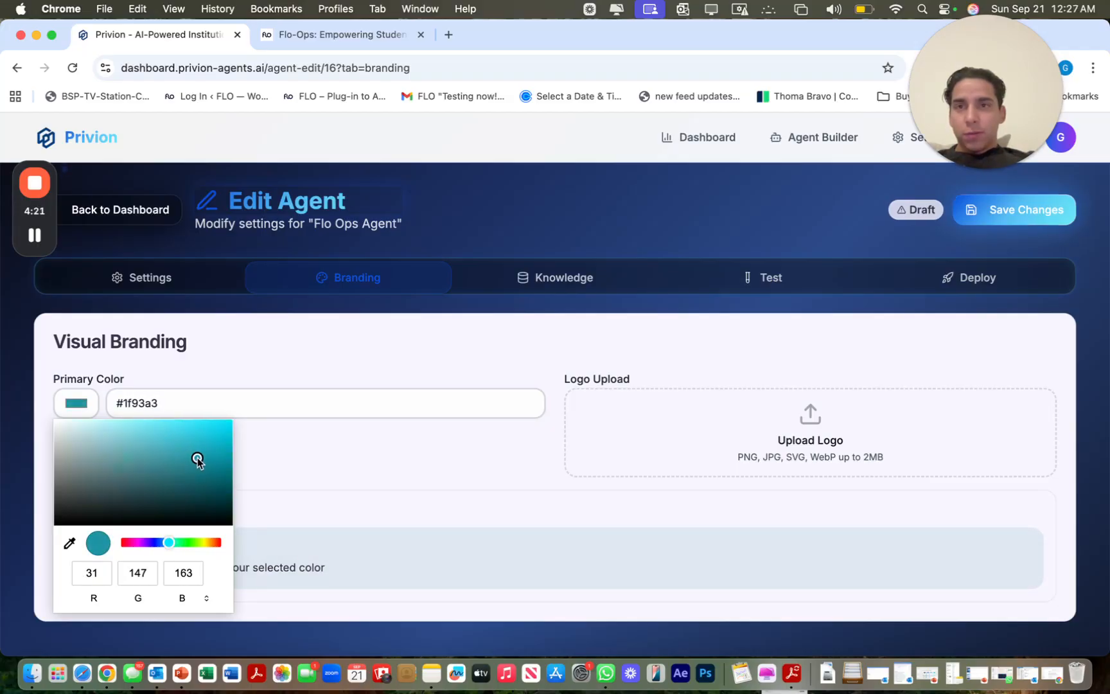
Check the Flo-Ops website for its brand color and darken the agent's primary color to #125e68
left_click(340, 37)
left_click(187, 40)
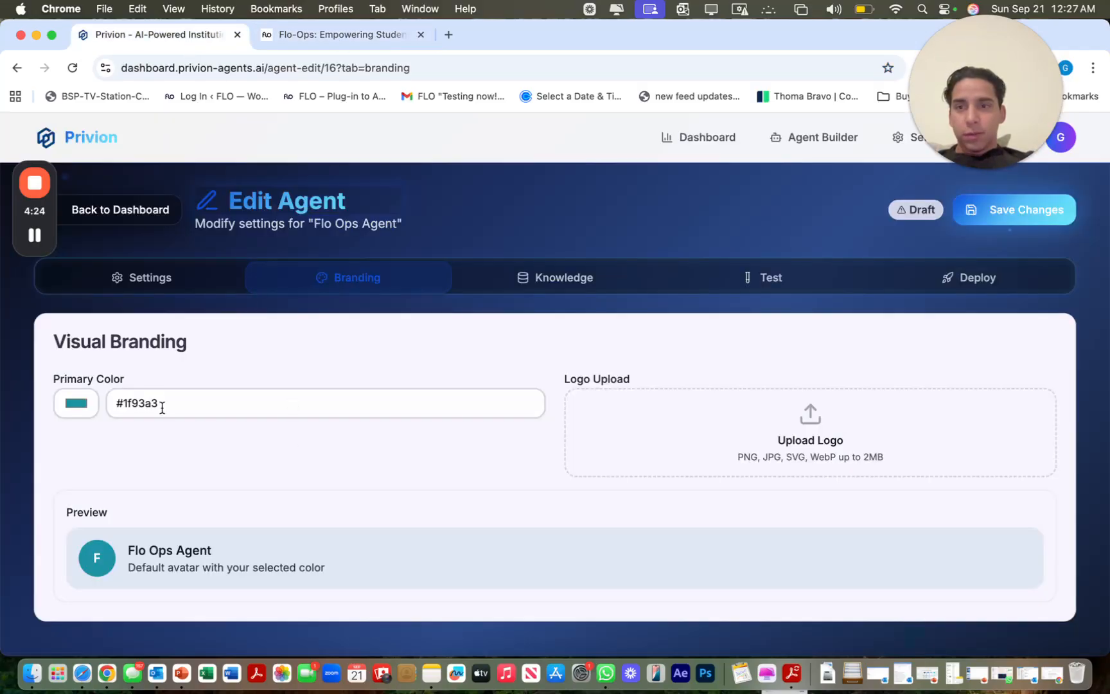
left_click(85, 417)
left_click_drag(198, 478, 201, 483)
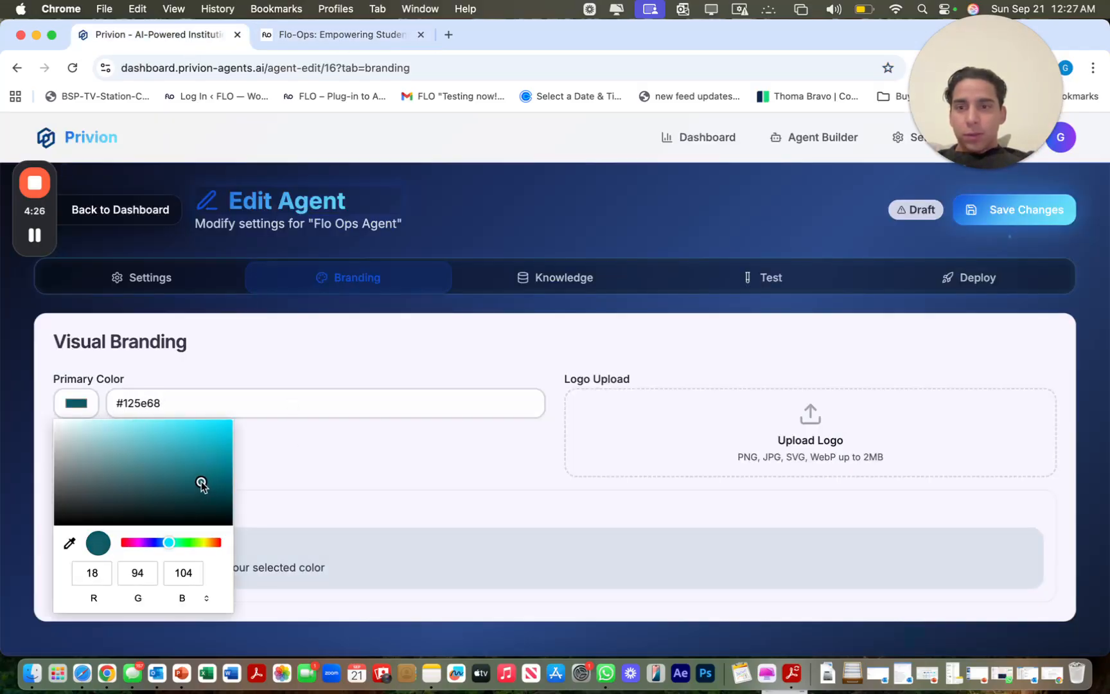
left_click(260, 490)
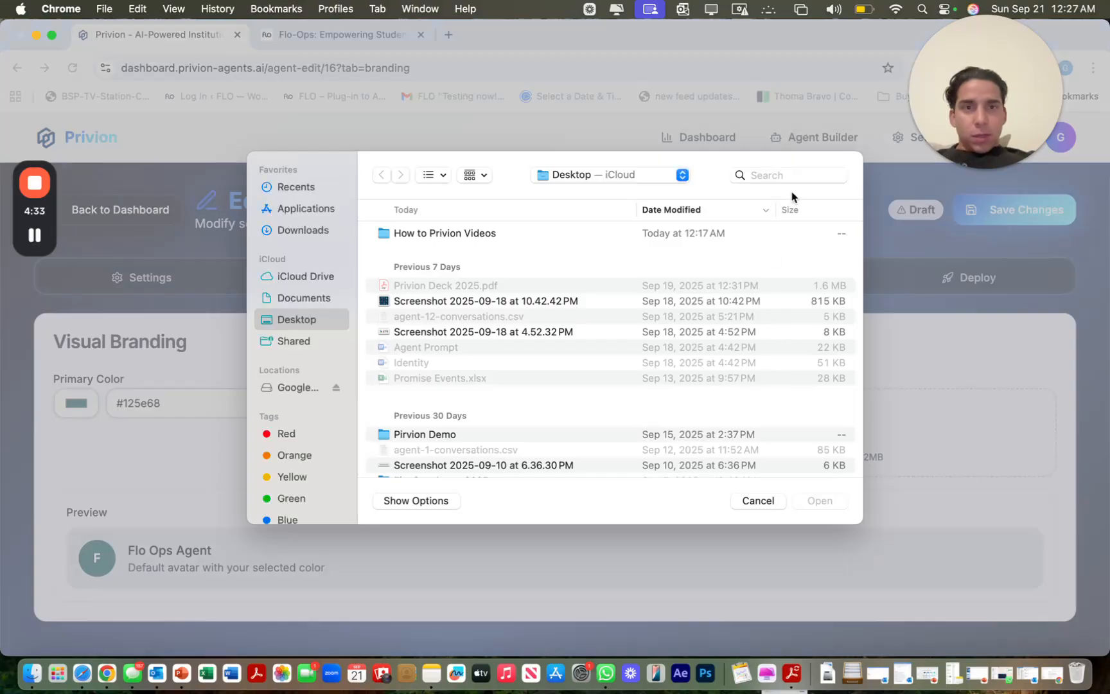
Search the whole Mac for "logo flo ops" and upload FLO_LOGO_DESIGN-02 as the agent's logo
left_click(780, 174)
type("log")
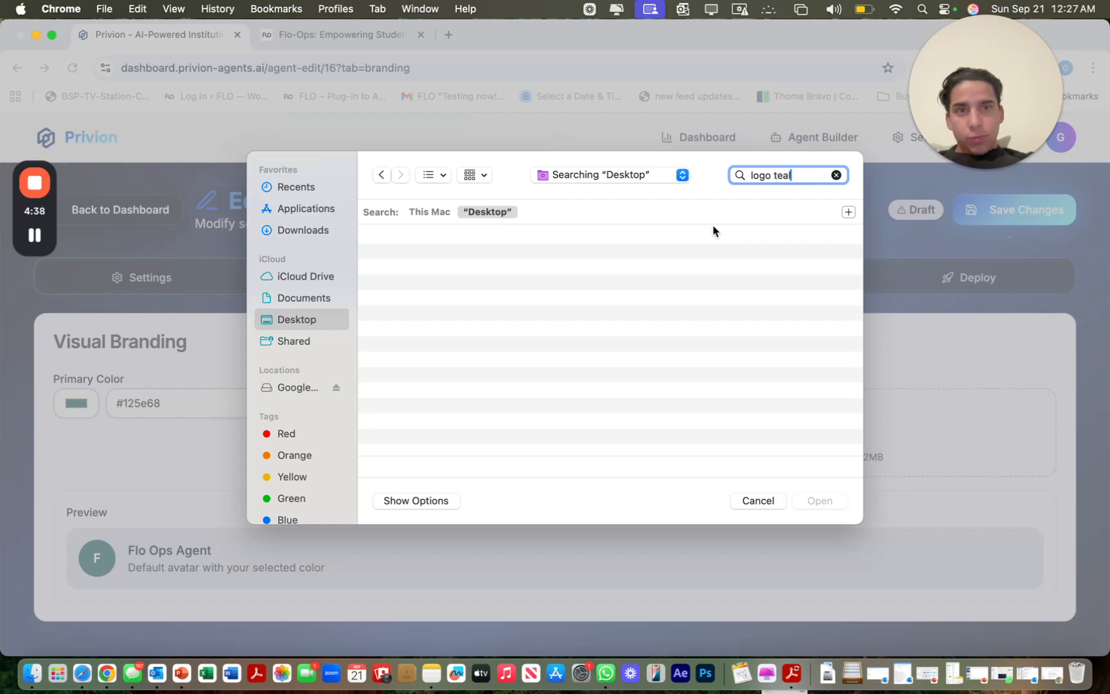
type("o flo ops")
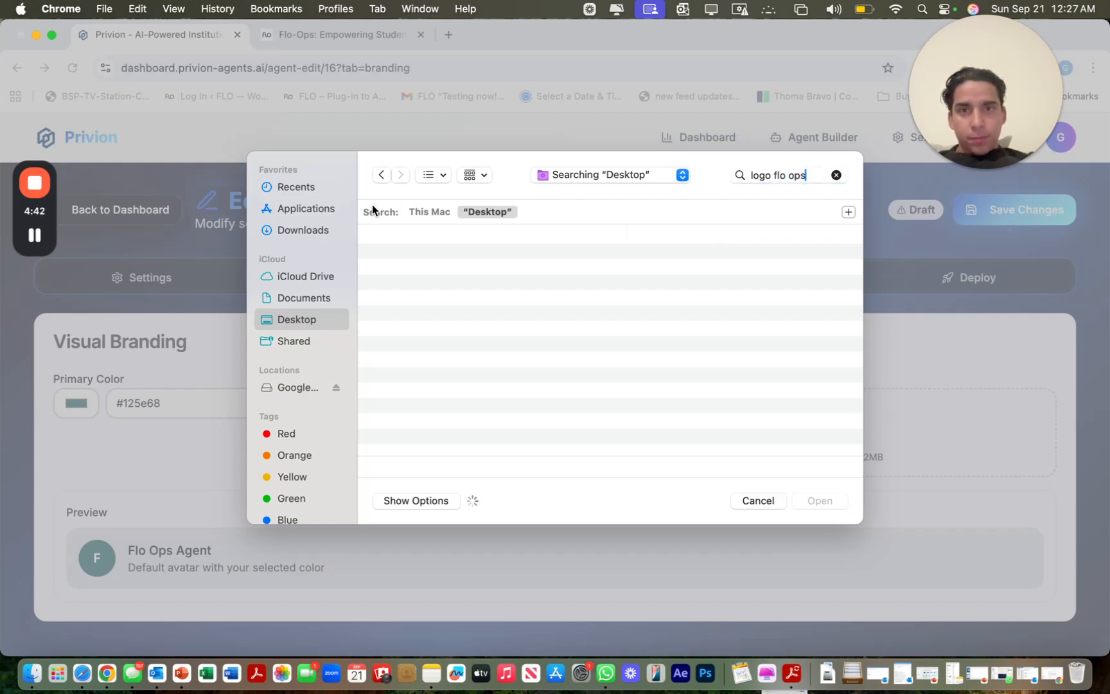
left_click(432, 213)
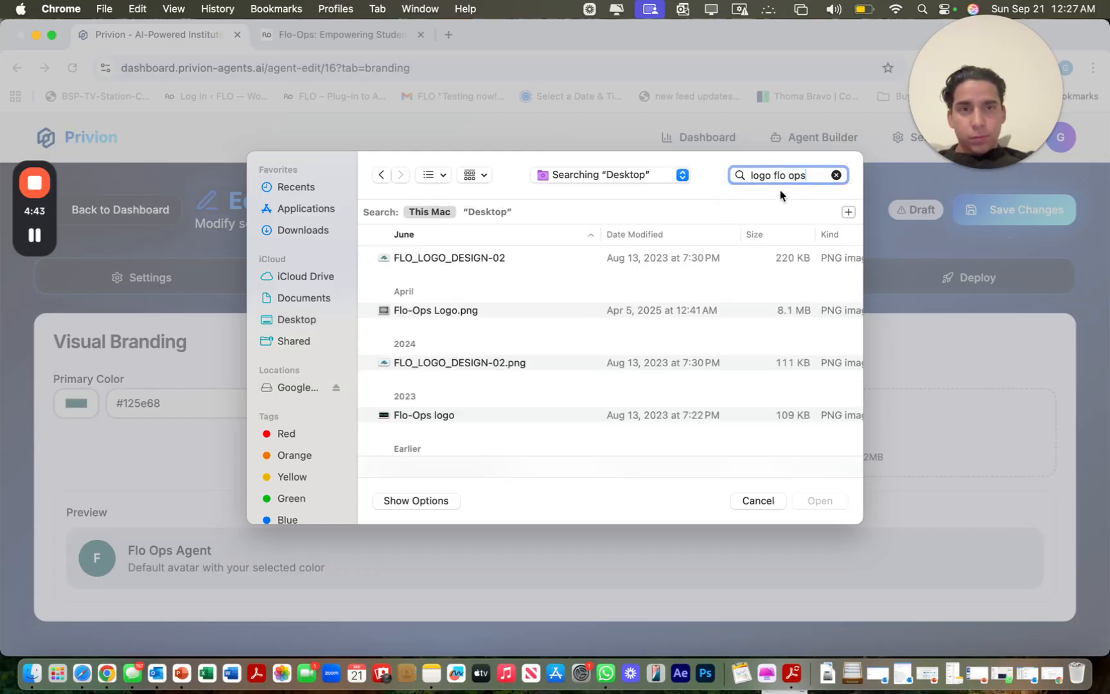
left_click(456, 260)
left_click(811, 502)
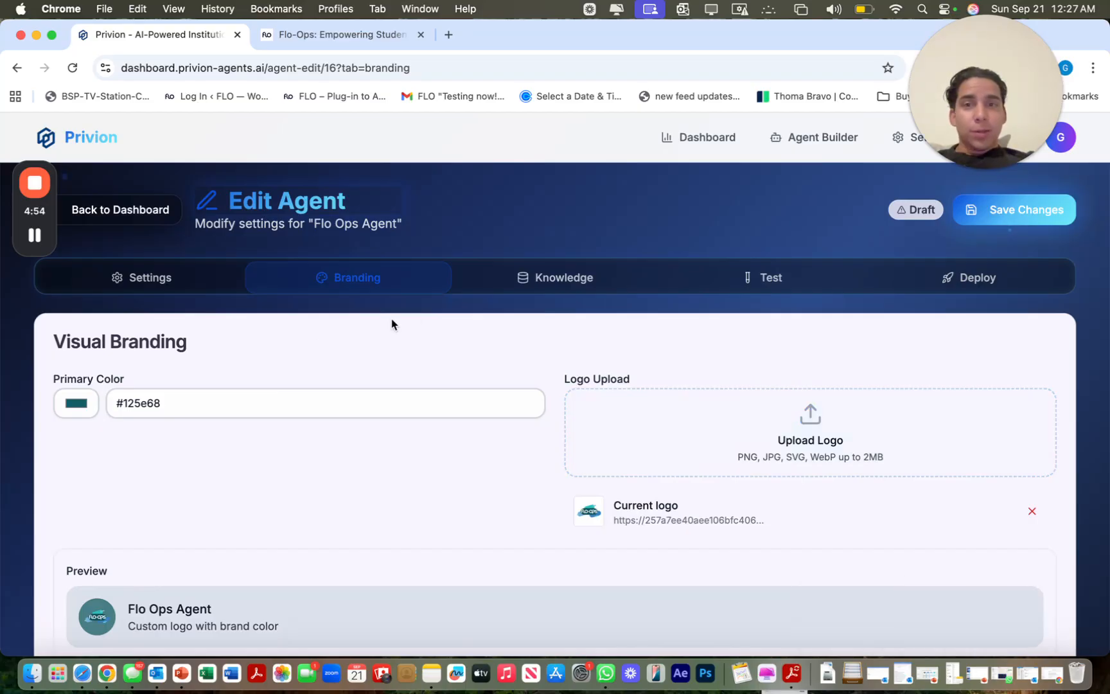
Open the agent's knowledge settings, look through the source types and choose web pages as the source
left_click(561, 276)
scroll(455, 419, "down", 2)
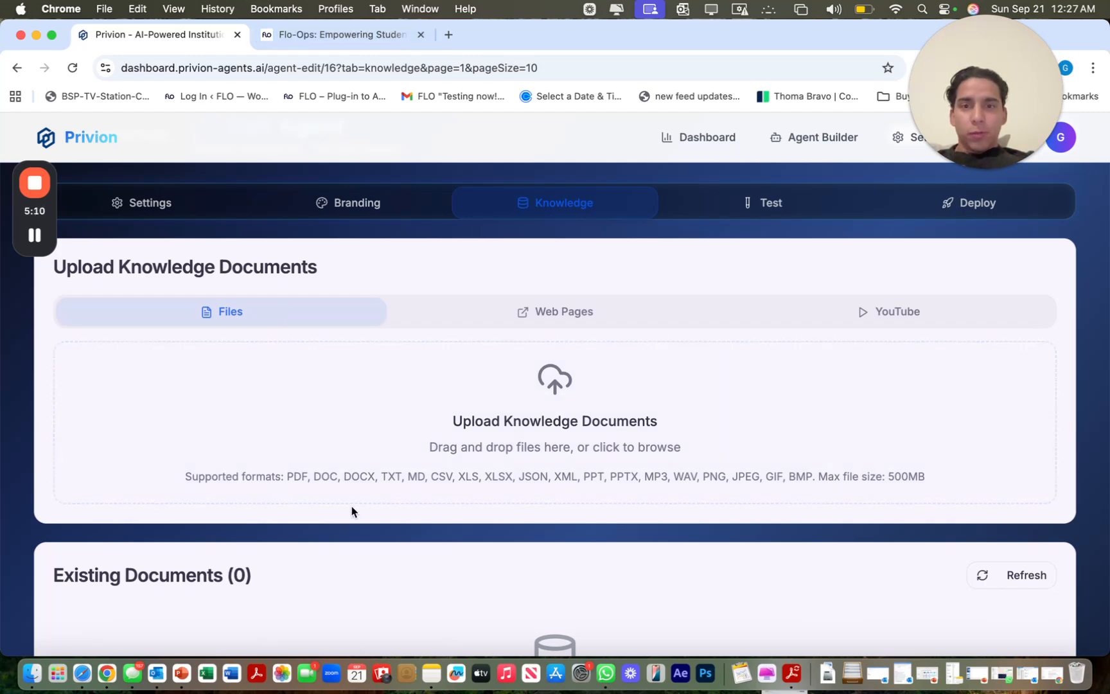
left_click(566, 318)
left_click(830, 323)
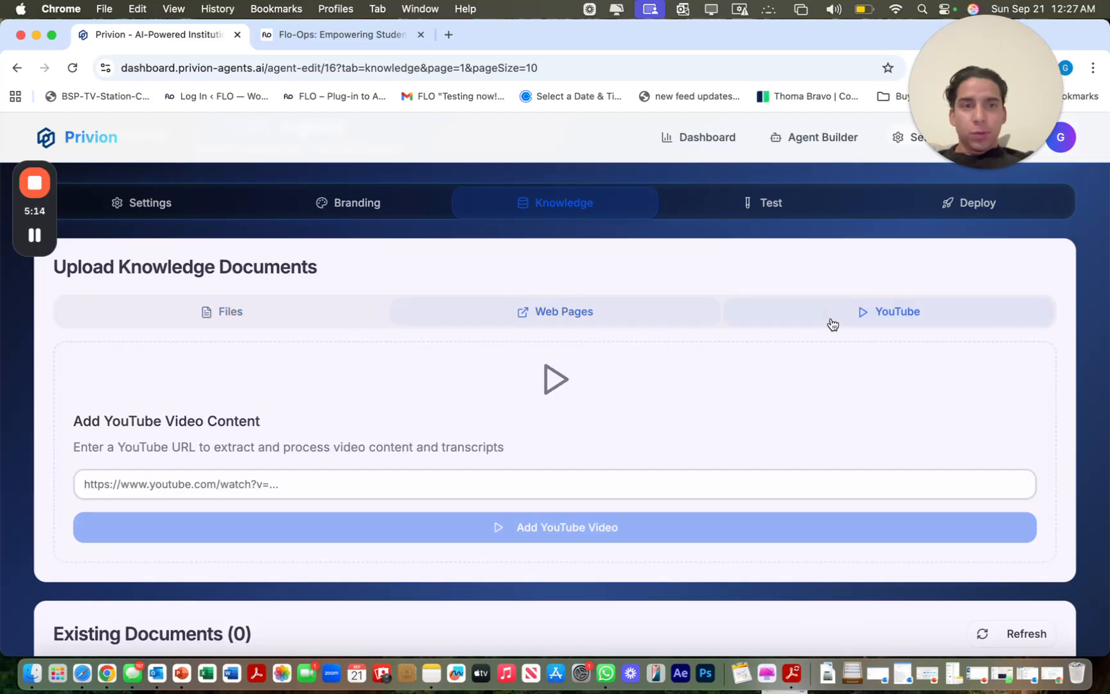
left_click(509, 315)
left_click(359, 35)
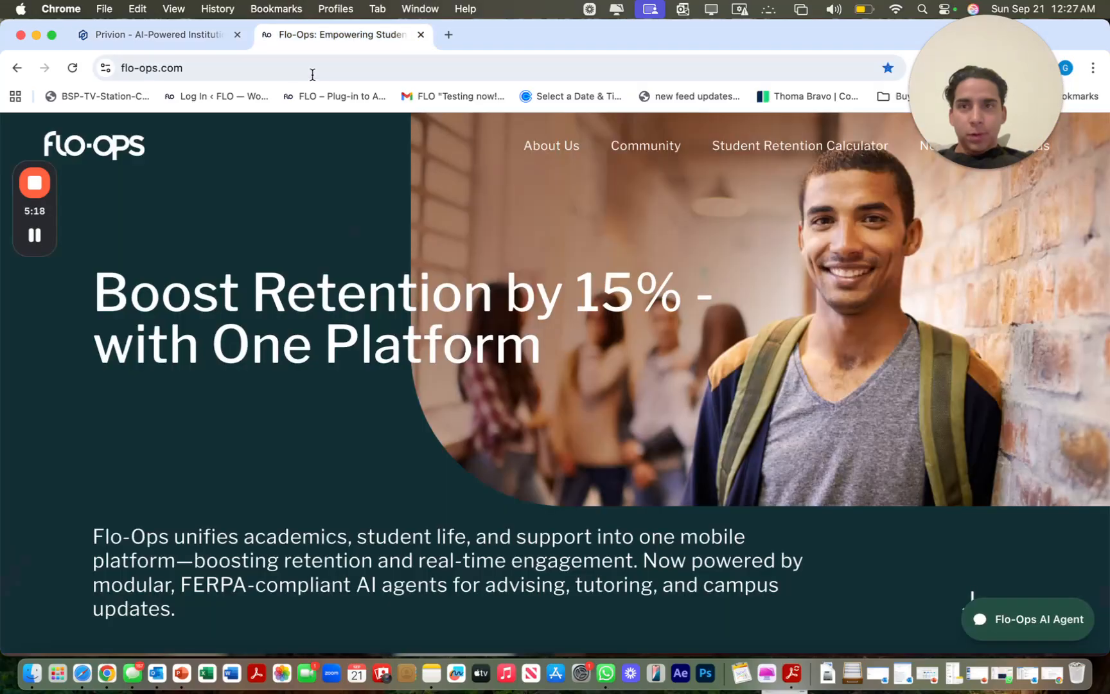
left_click(315, 68)
key("super+c")
left_click(188, 35)
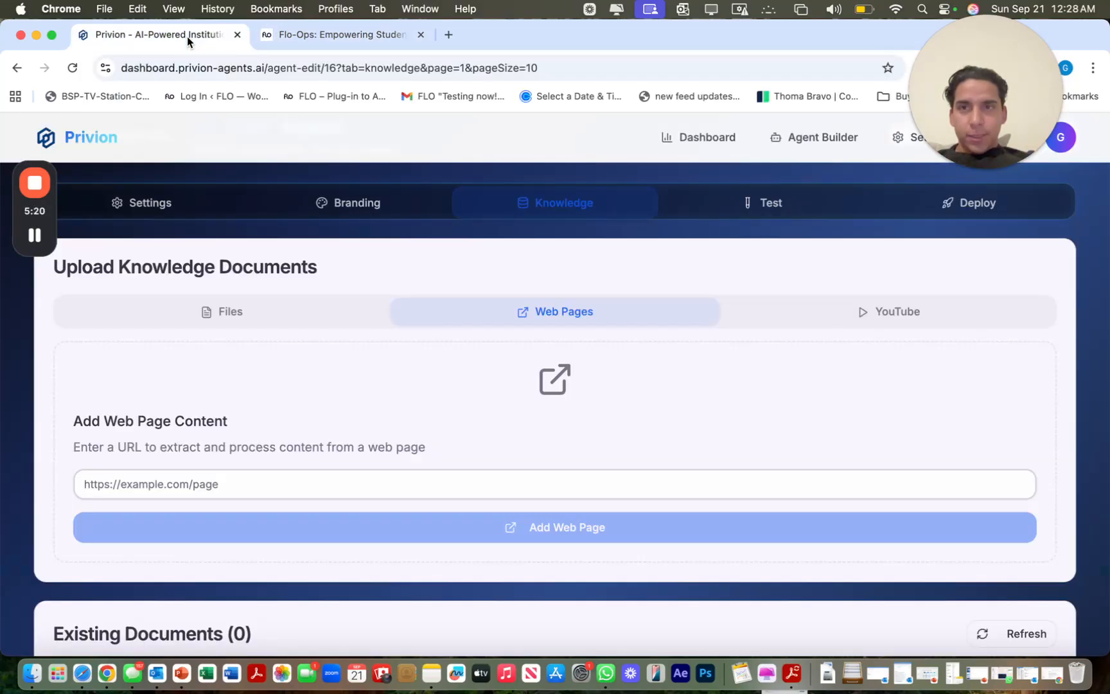
left_click(335, 486)
key("super+v")
left_click(346, 531)
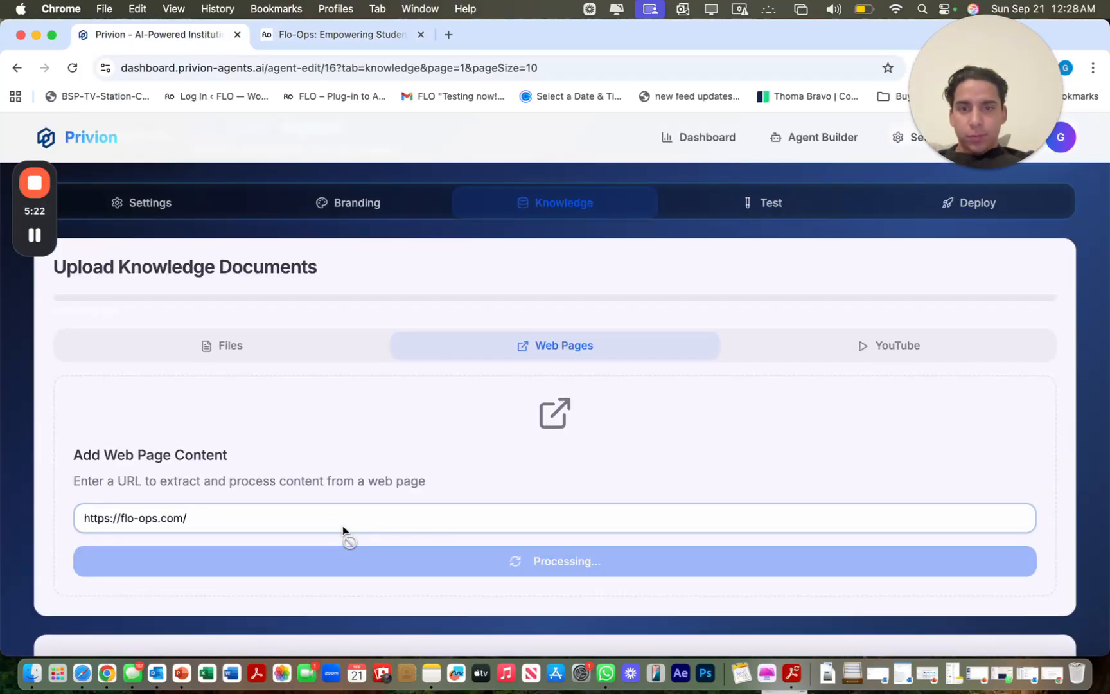
scroll(561, 543, "down", 5)
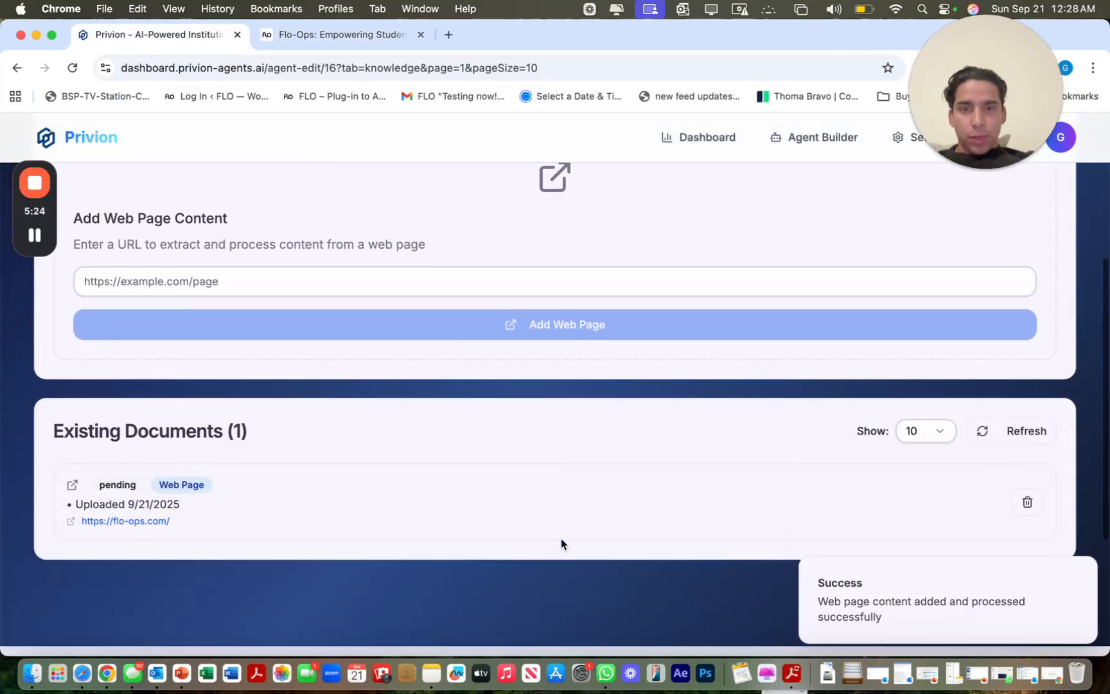
scroll(222, 440, "up", 5)
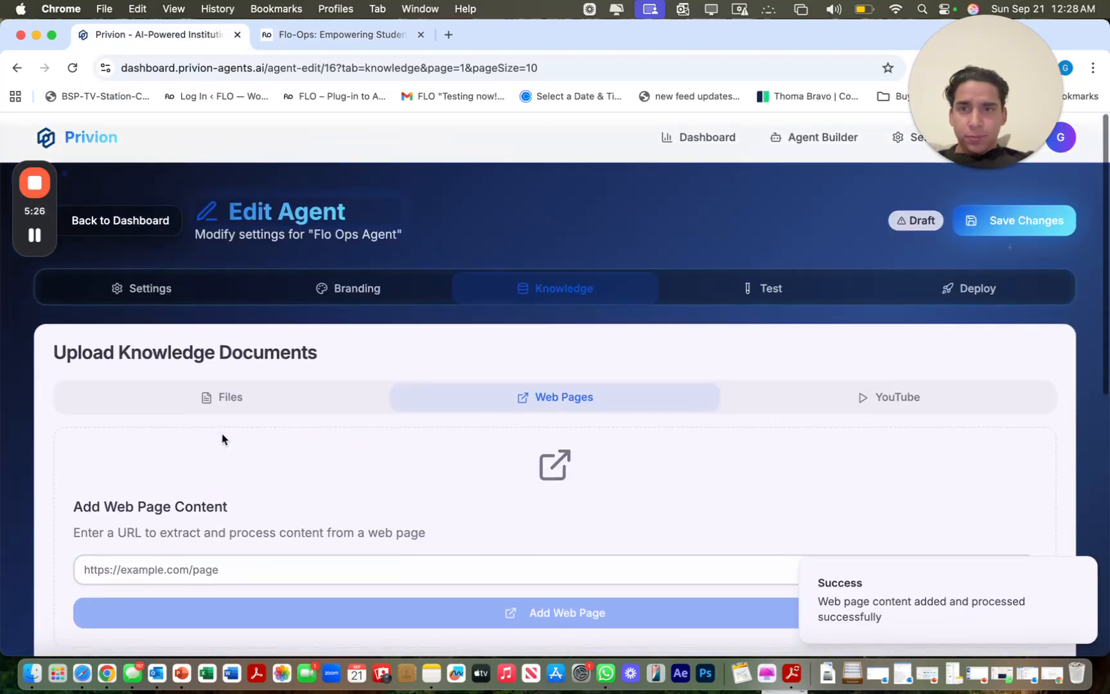
Open the About Us page on the Flo-Ops website and add its URL to the agent's knowledge
left_click(342, 34)
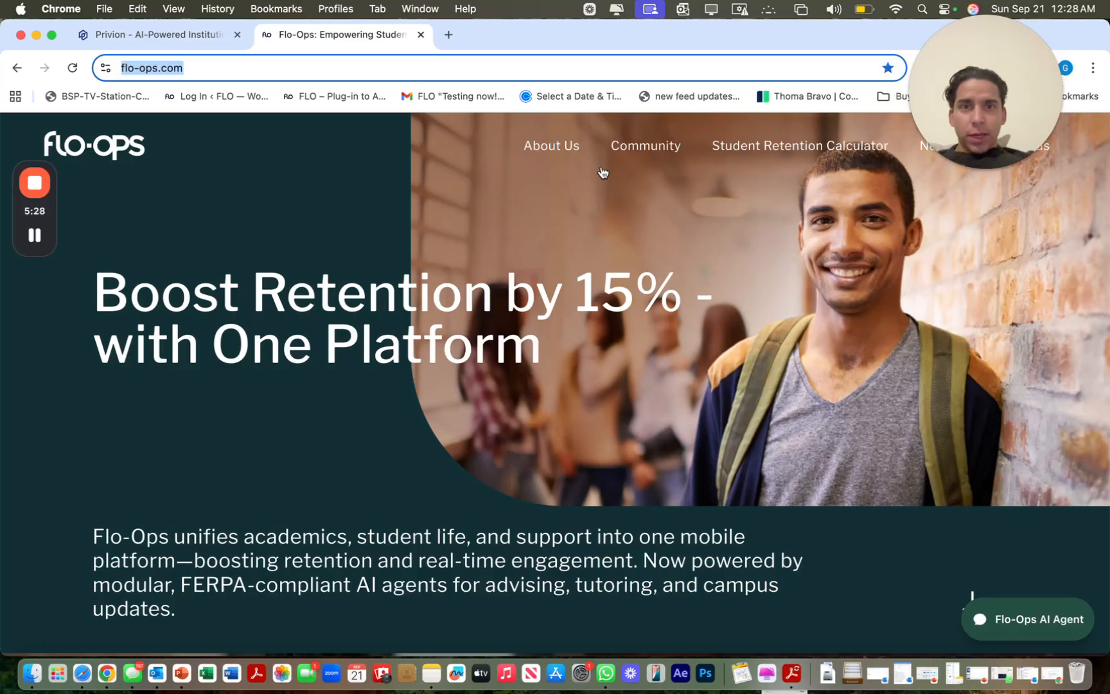
left_click(539, 147)
left_click(260, 69)
key("super+c")
left_click(183, 35)
left_click(318, 558)
key("super+v")
left_click(310, 599)
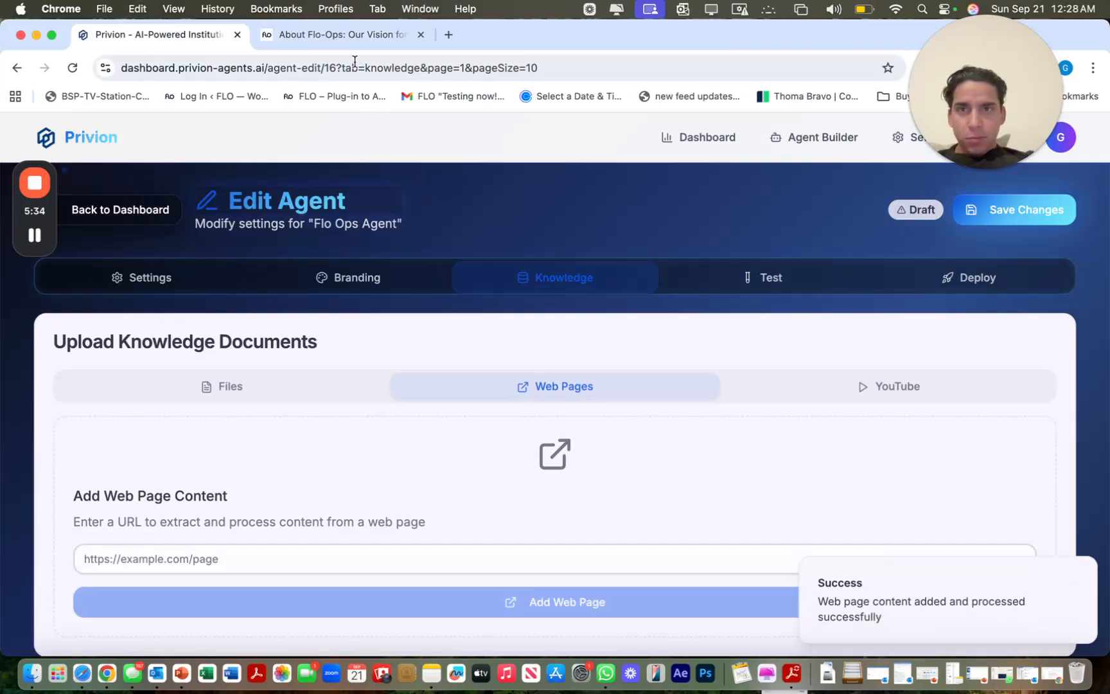
Add the Flo-Ops Community page, flo-ops.com/community/, to the agent's web page knowledge
left_click(355, 37)
left_click(641, 149)
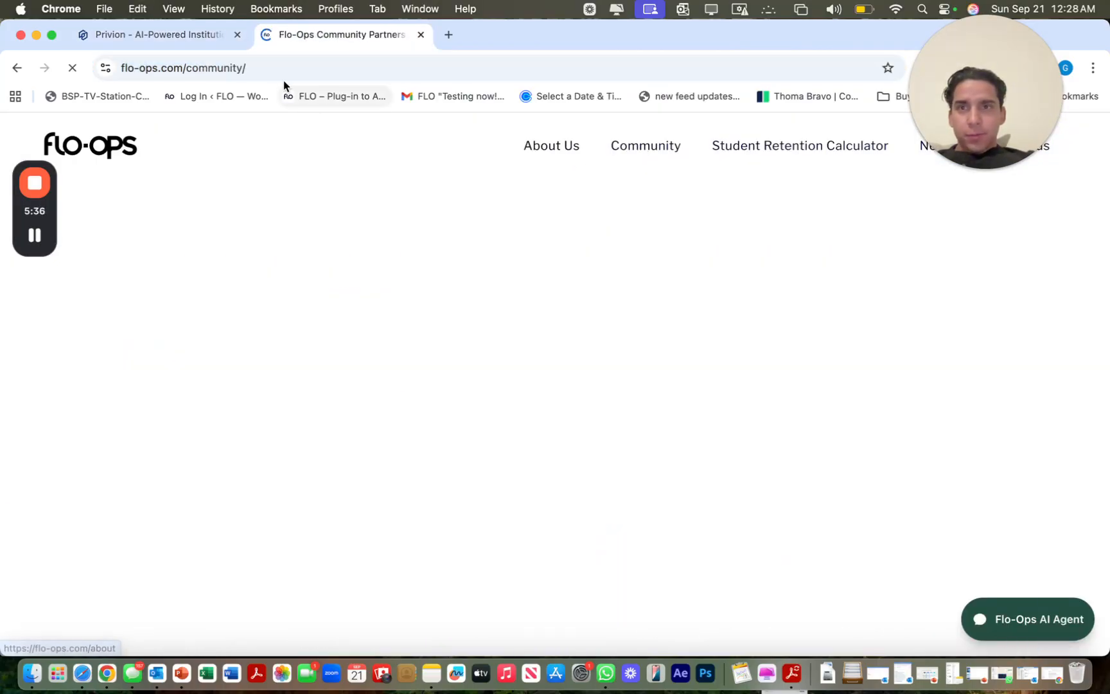
left_click(278, 70)
key("super+1")
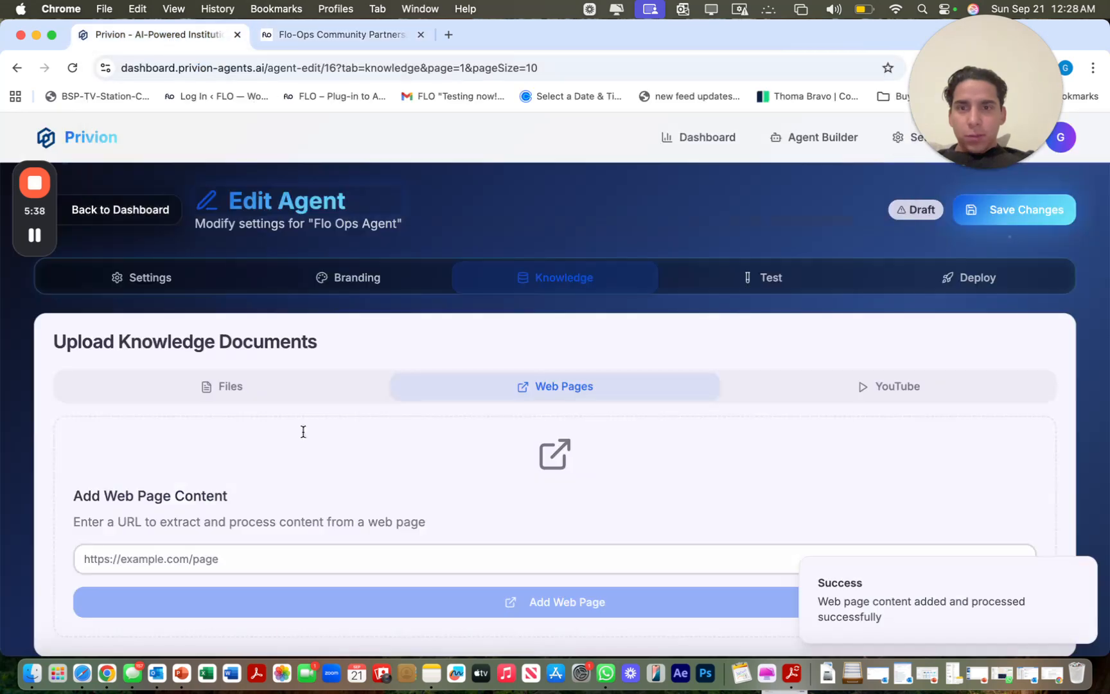
left_click(295, 557)
key("super+v")
left_click(295, 604)
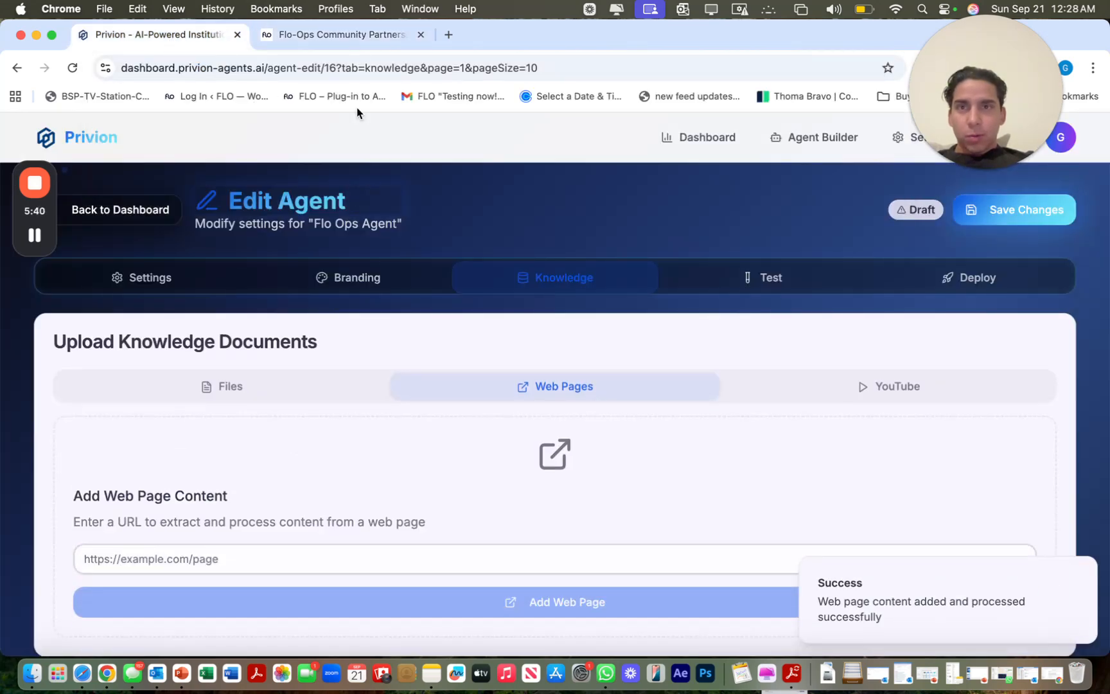
Add the Student Retention Calculator page, flo-ops.com/student-retention-calculator/, to the agent's web page knowledge
left_click(367, 39)
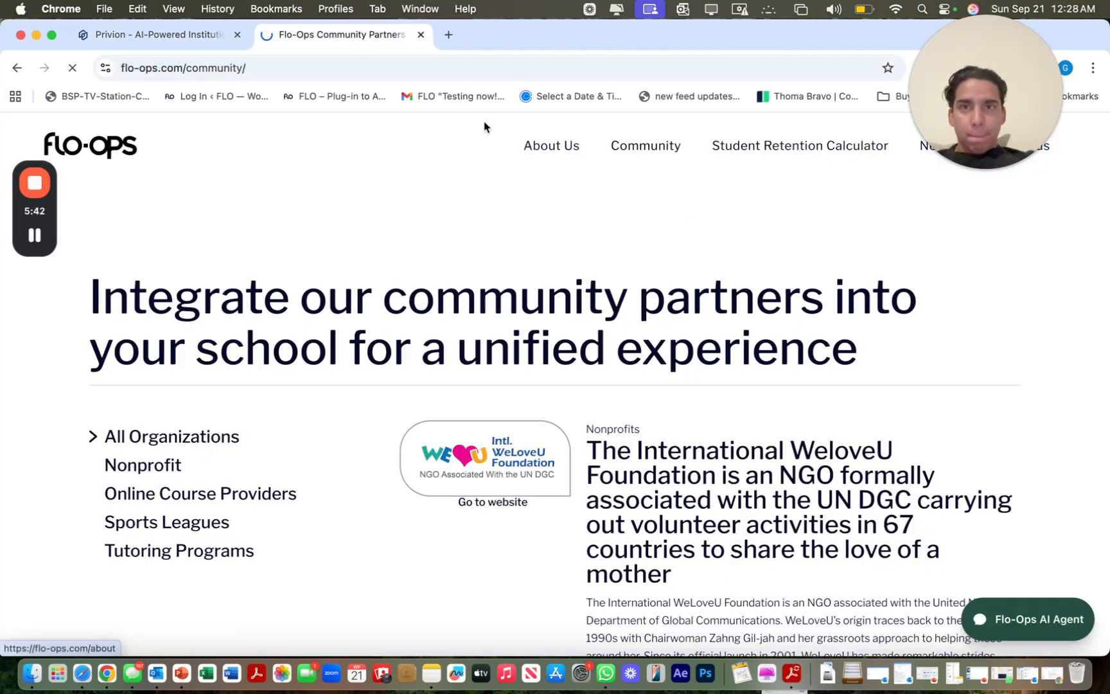
left_click(293, 68)
left_click(192, 41)
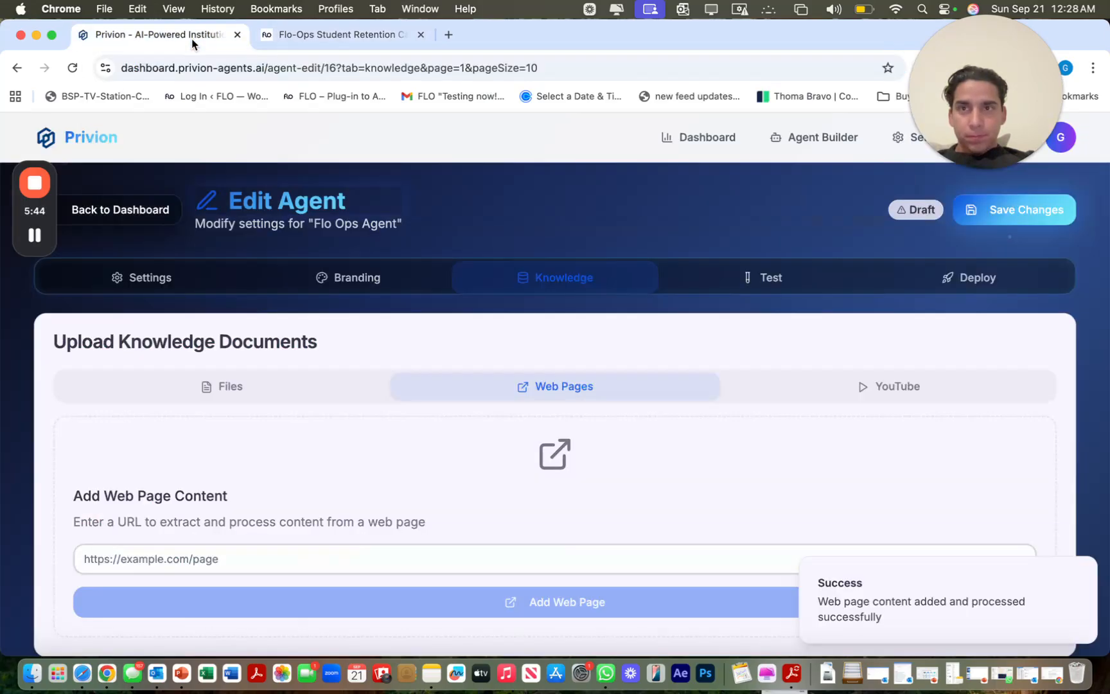
left_click(359, 565)
key("super+v")
left_click(367, 604)
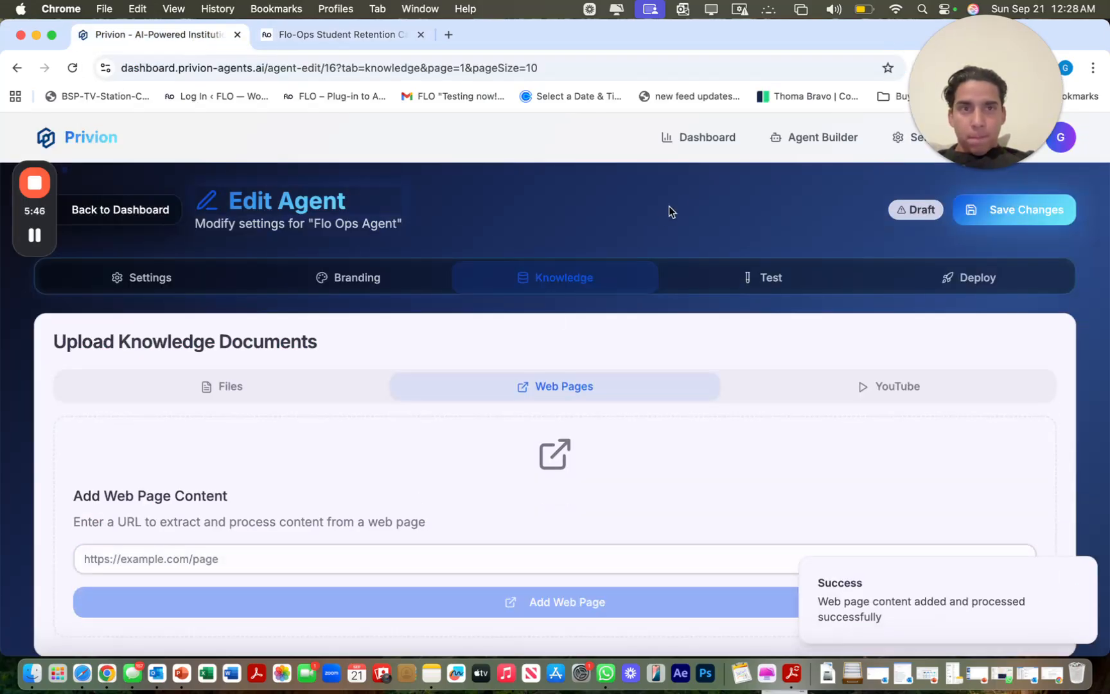
key("ctrl+Tab")
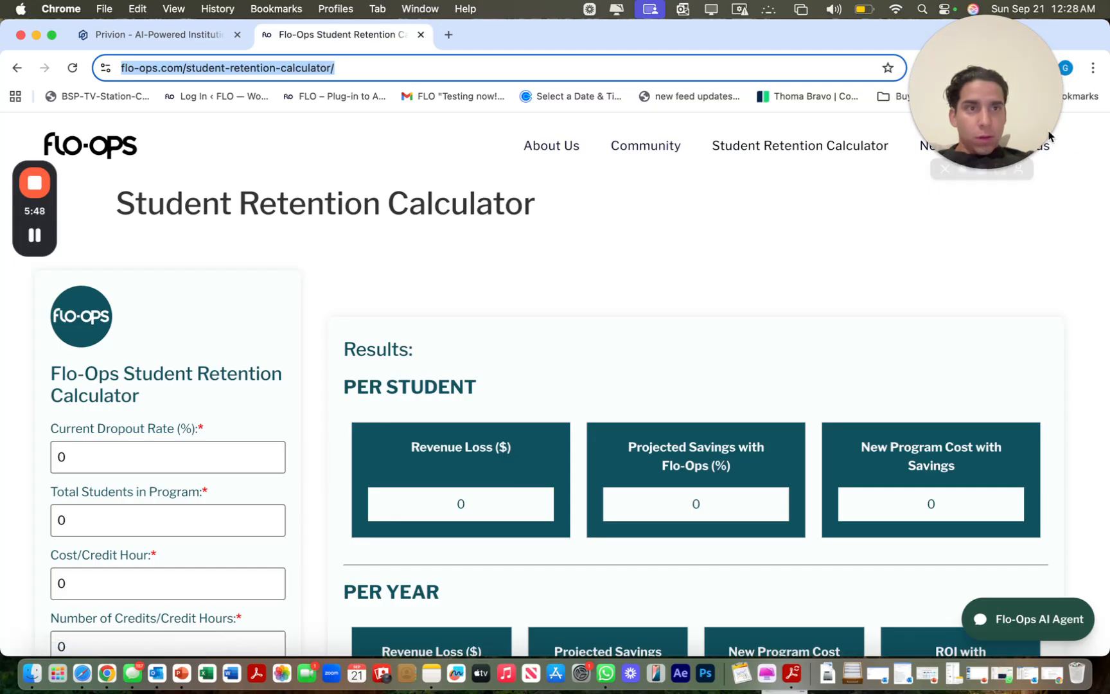
left_click(941, 149)
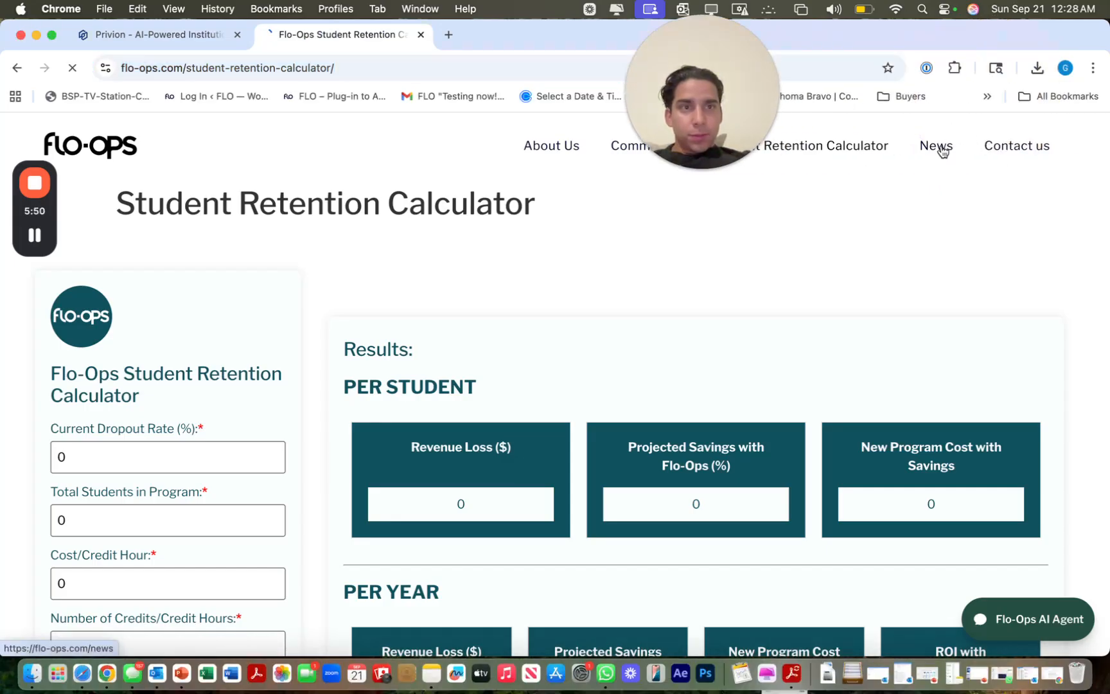
left_click(401, 71)
key("super+c")
left_click(188, 35)
left_click(312, 559)
key("super+v")
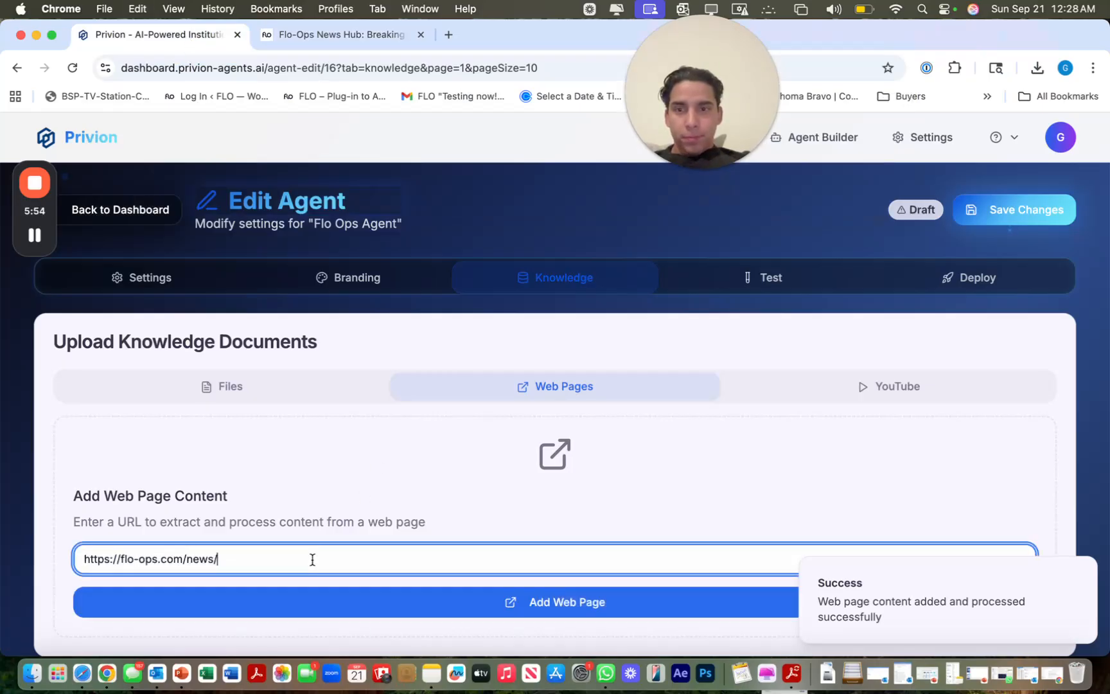
left_click(315, 602)
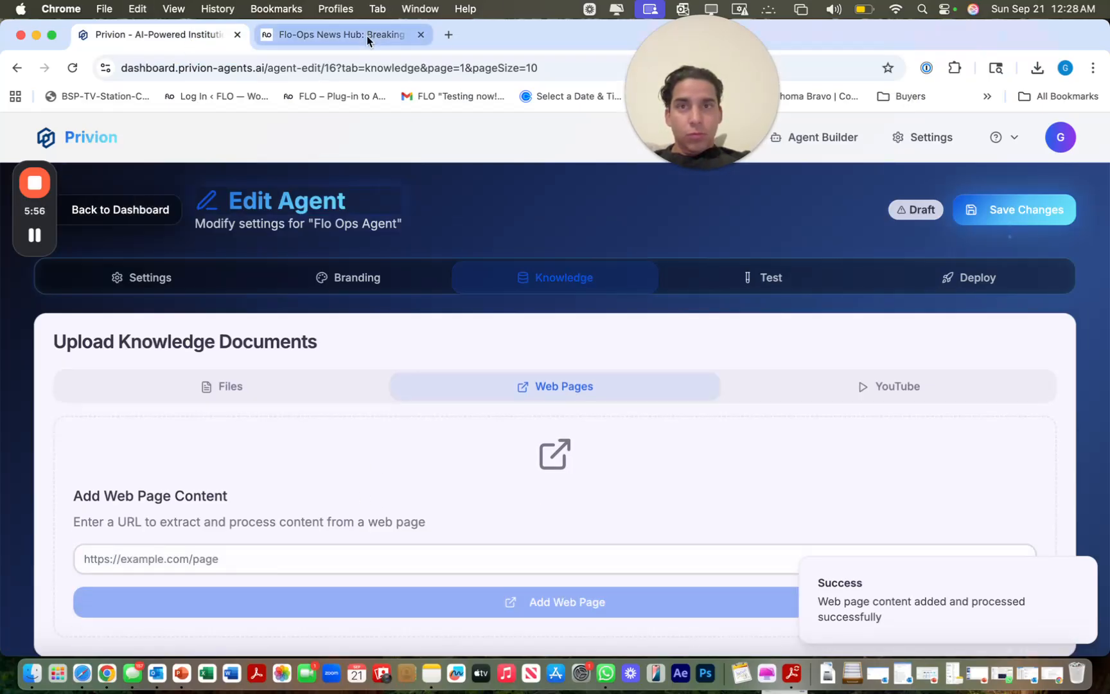
left_click(367, 34)
left_click(1009, 146)
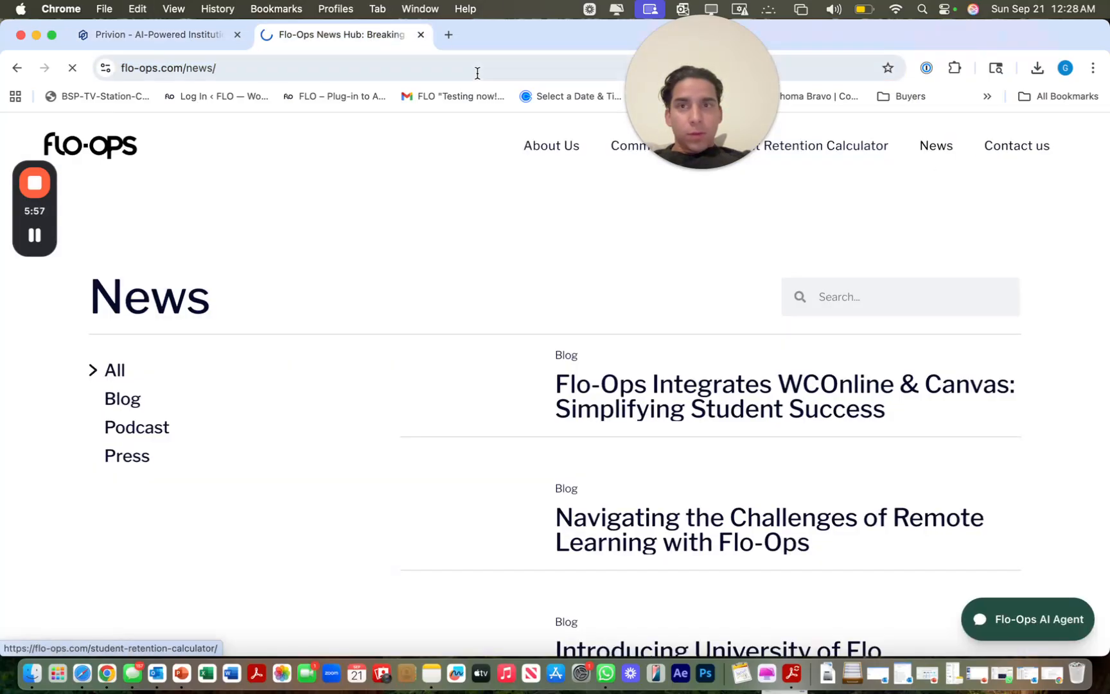
left_click(320, 74)
key("super+c")
left_click(204, 34)
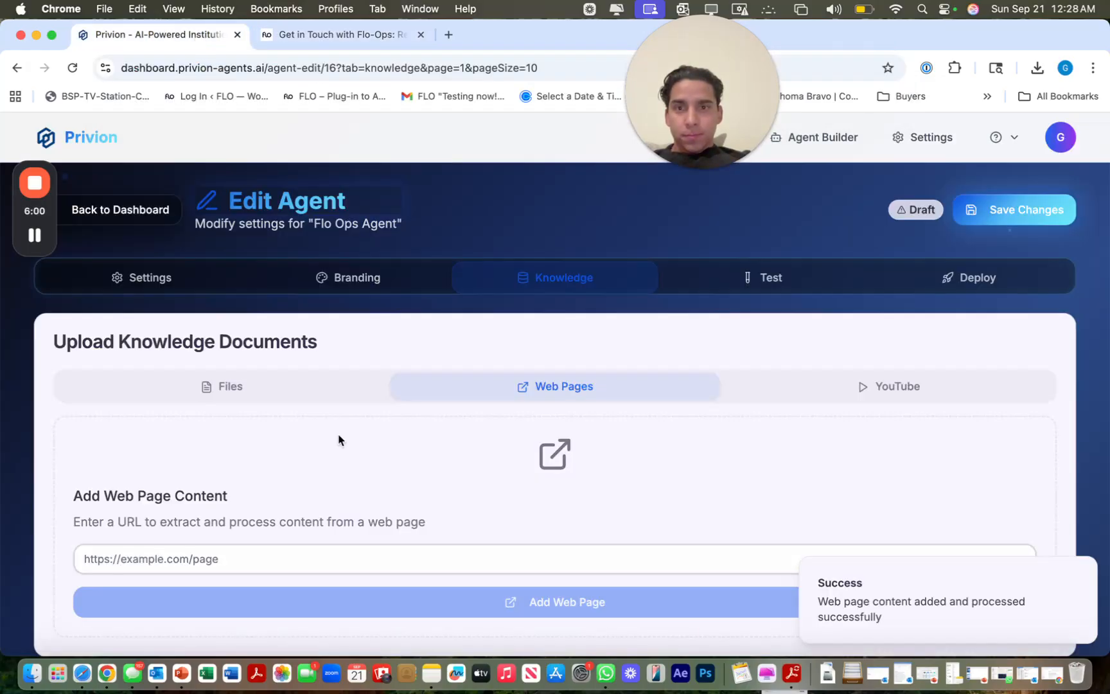
left_click(309, 561)
key("super+v")
left_click(318, 607)
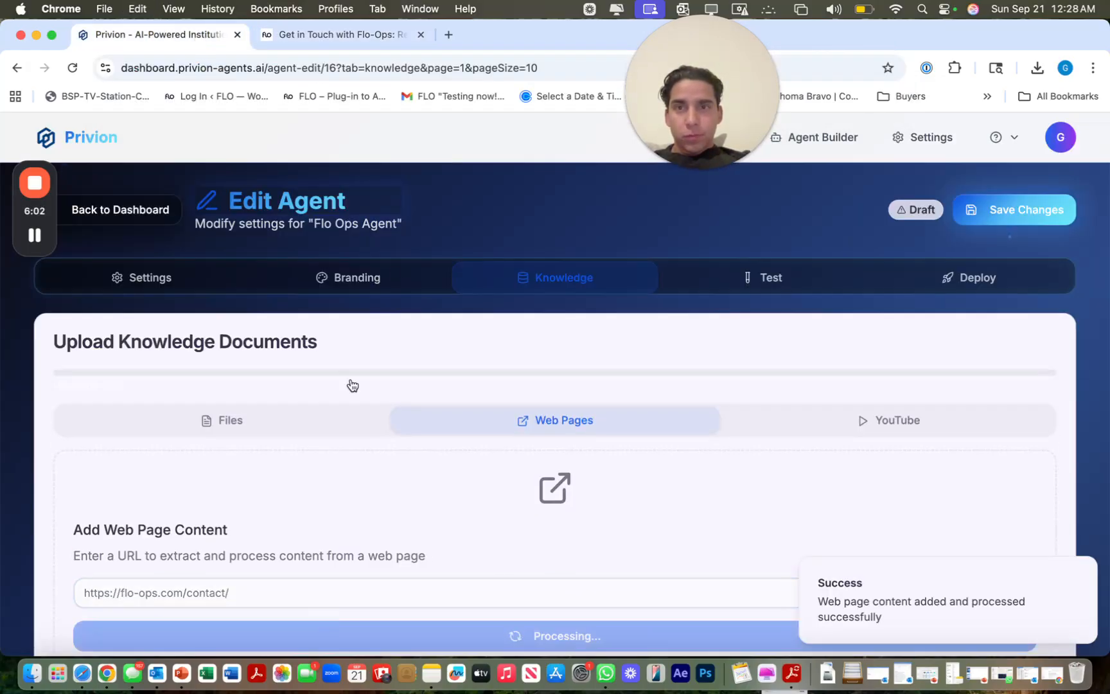
Open the privacy policy from the Flo-Ops website's footer and add flo-ops.com/policy/ to the agent's knowledge
left_click(384, 38)
scroll(538, 281, "down", 10)
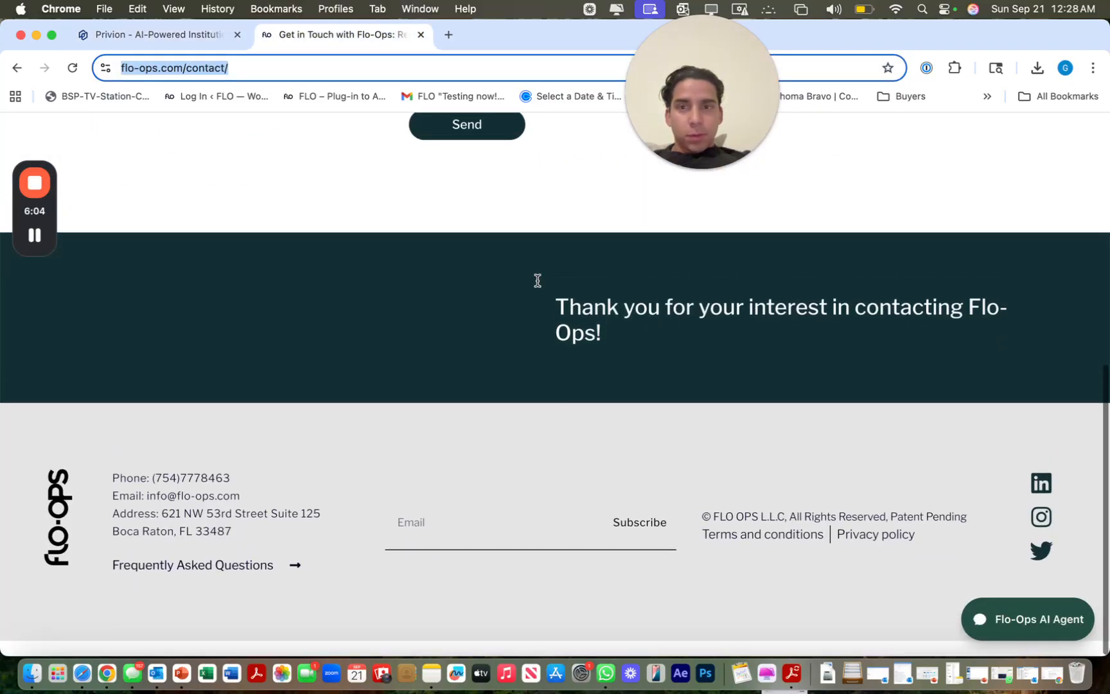
left_click(874, 552)
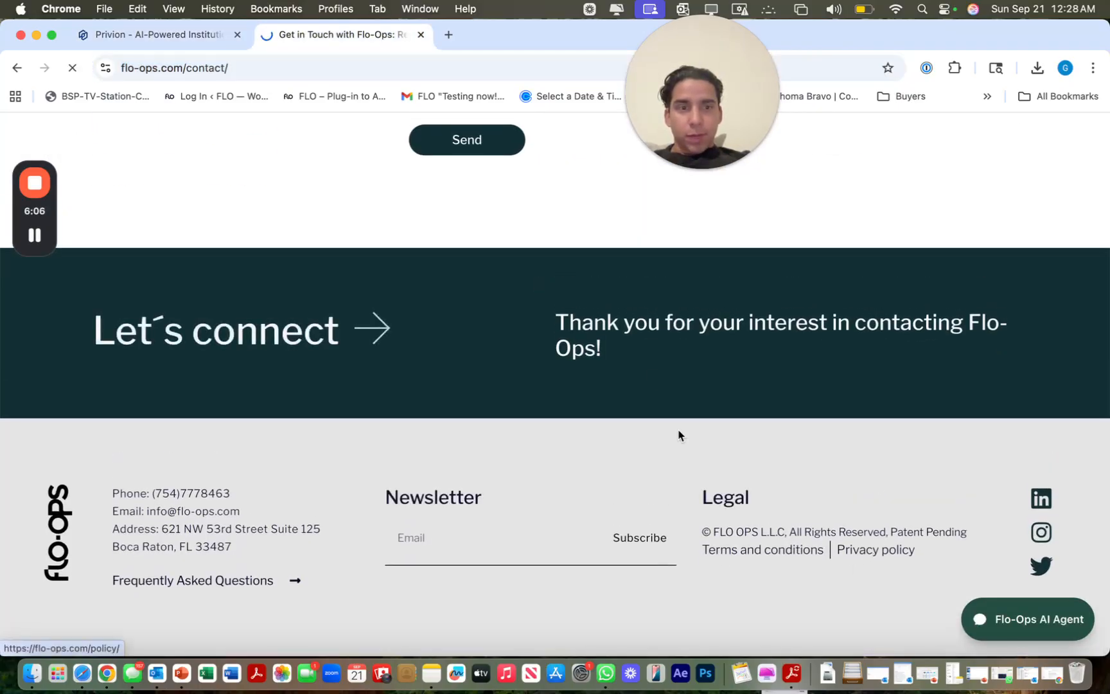
left_click(309, 69)
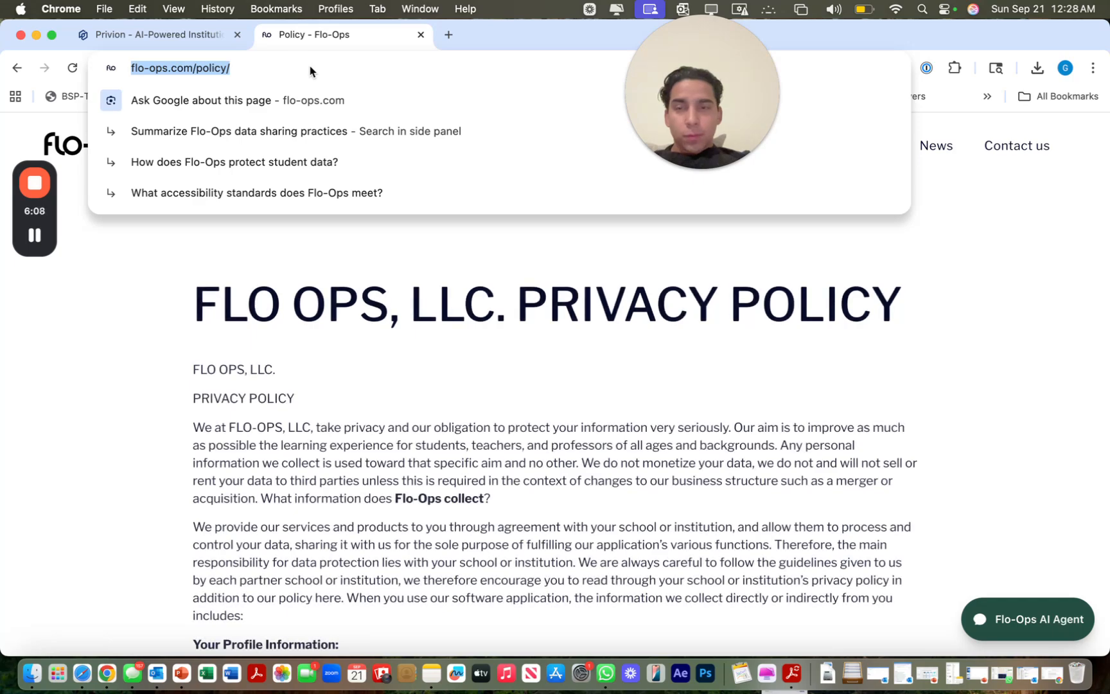
left_click(175, 33)
left_click(326, 570)
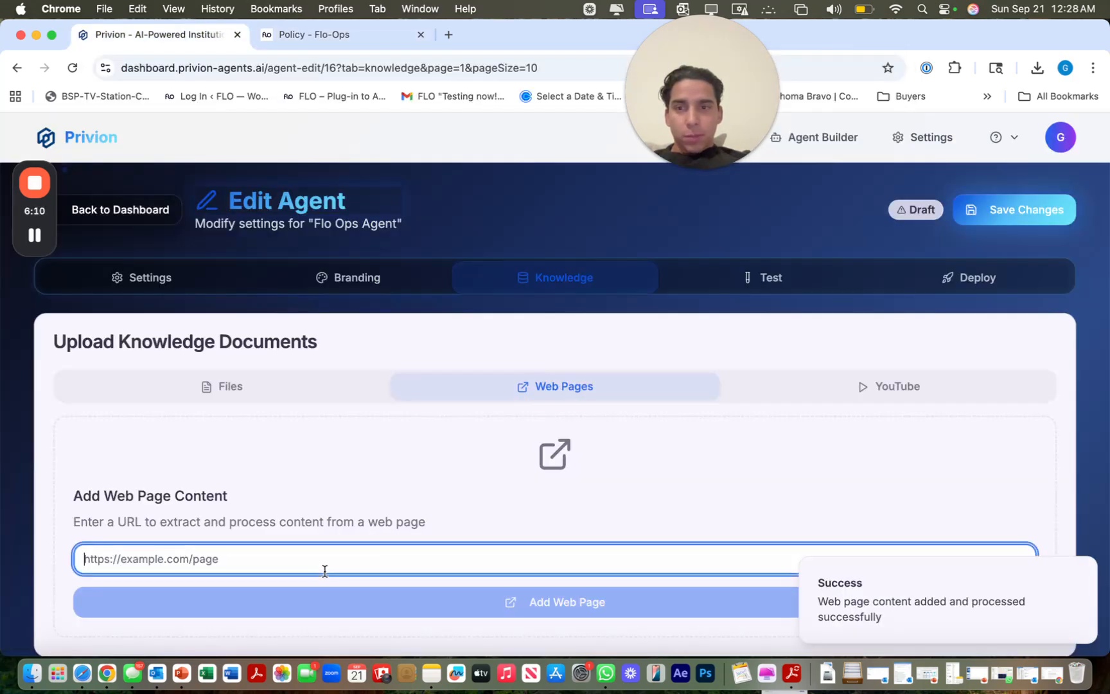
key("super+v")
left_click(353, 602)
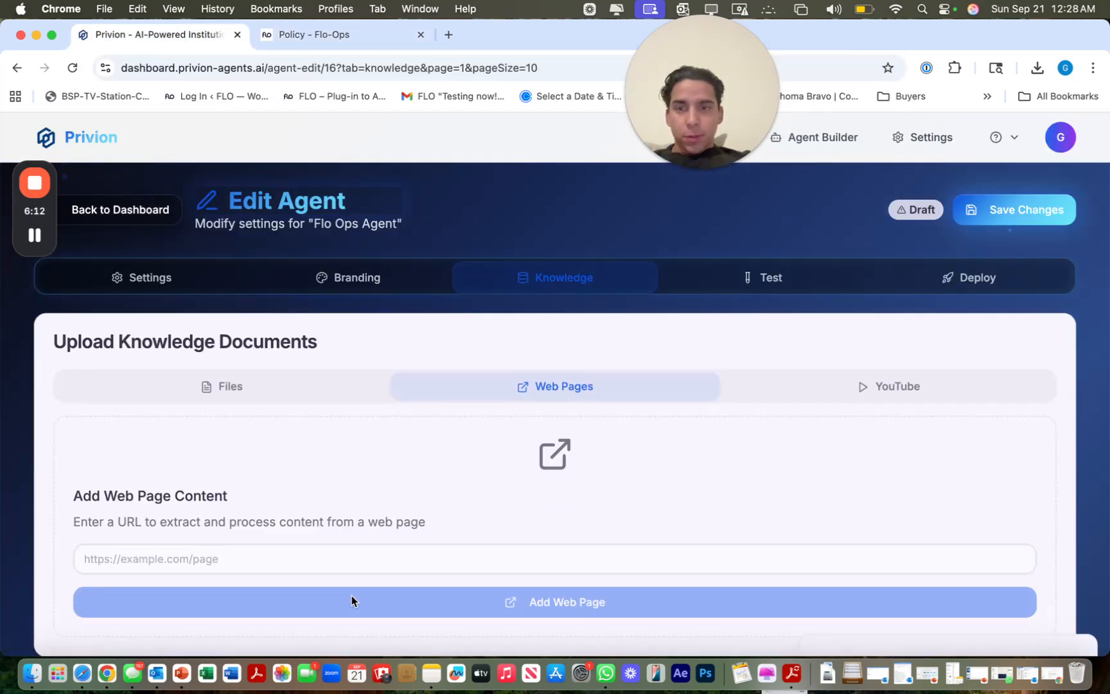
scroll(285, 437, "down", 1)
scroll(283, 454, "up", 1)
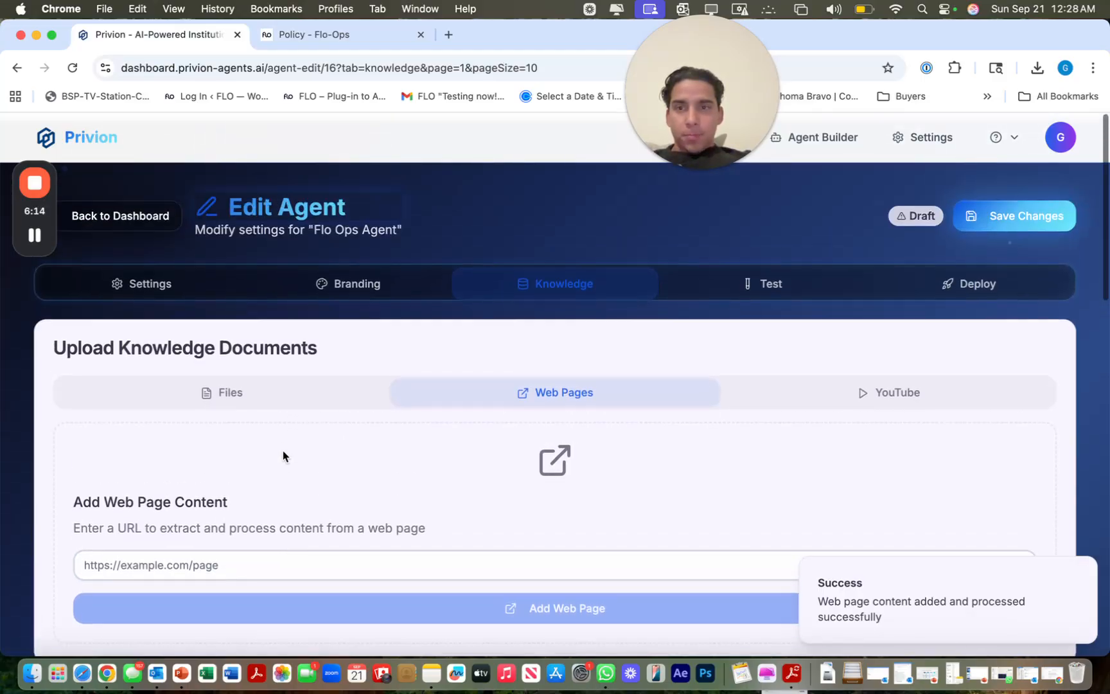
Find Dashboard Manual_Flo-Ops (1).pdf by searching the Mac for "manual" and upload it as a knowledge file
left_click(260, 397)
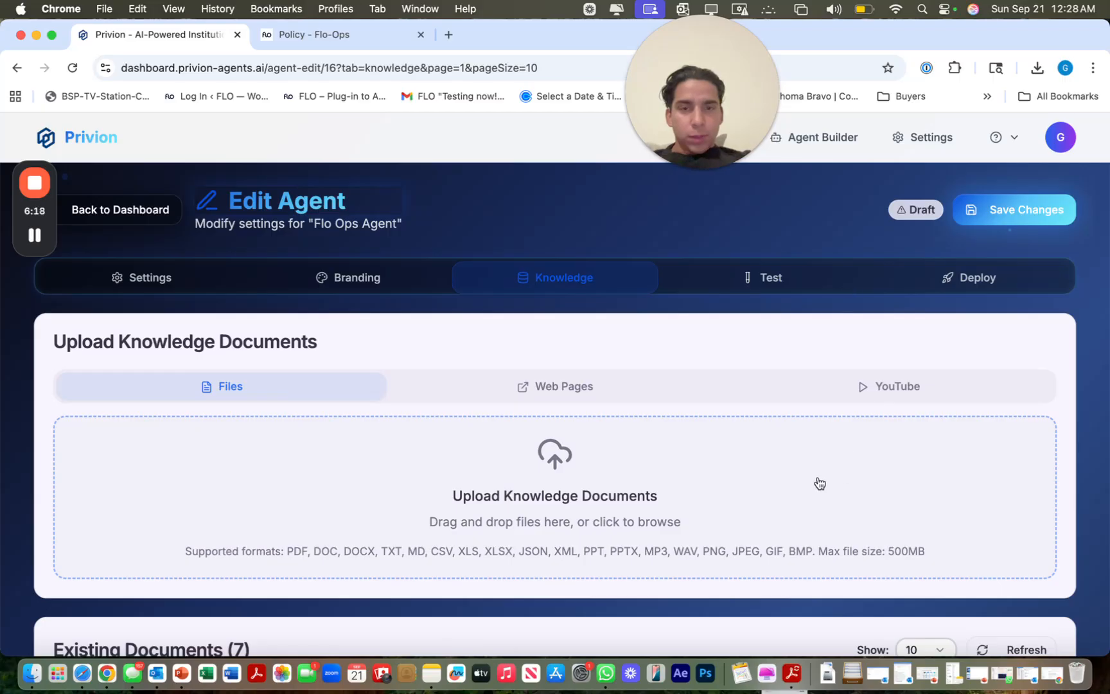
left_click(796, 434)
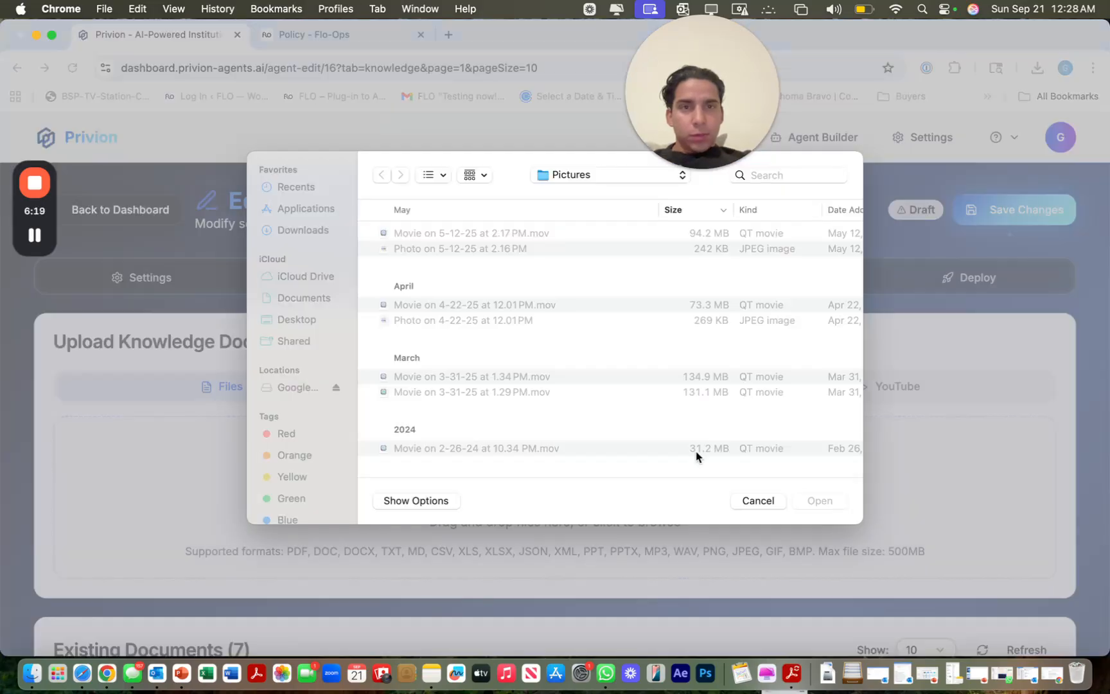
left_click(803, 179)
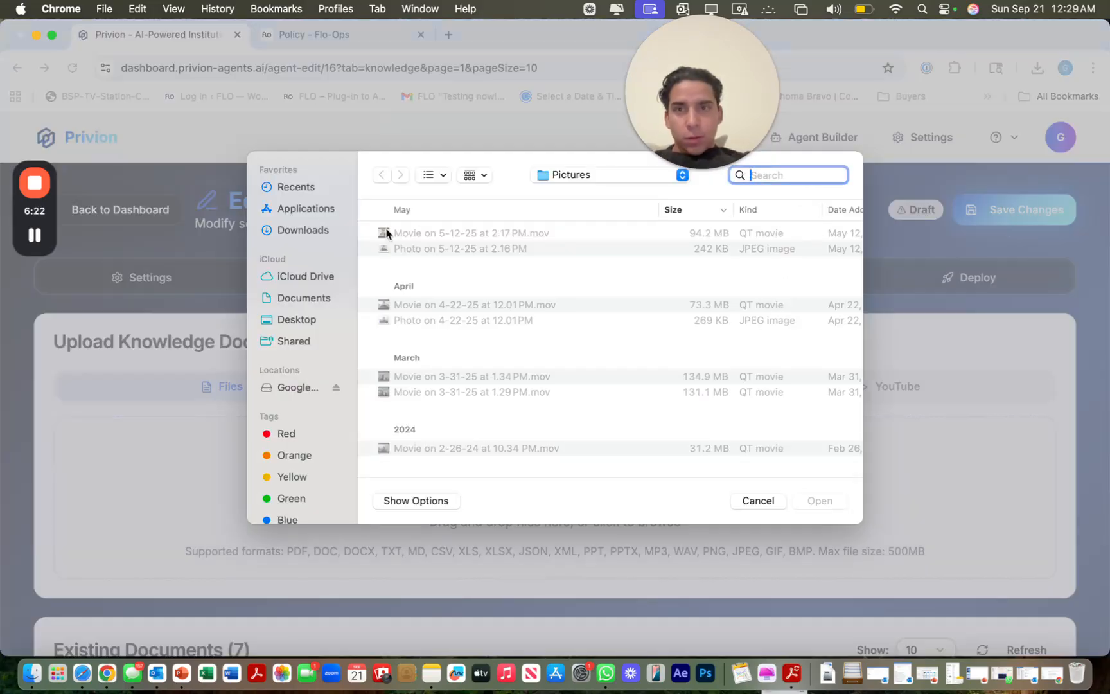
left_click(304, 231)
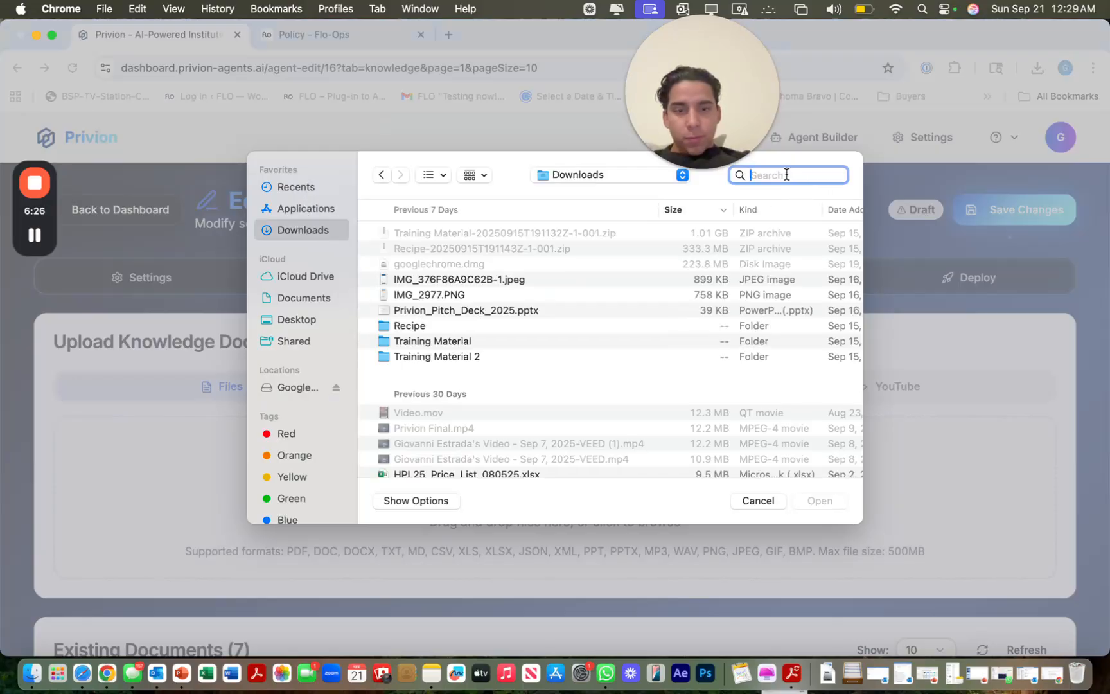
type("manu")
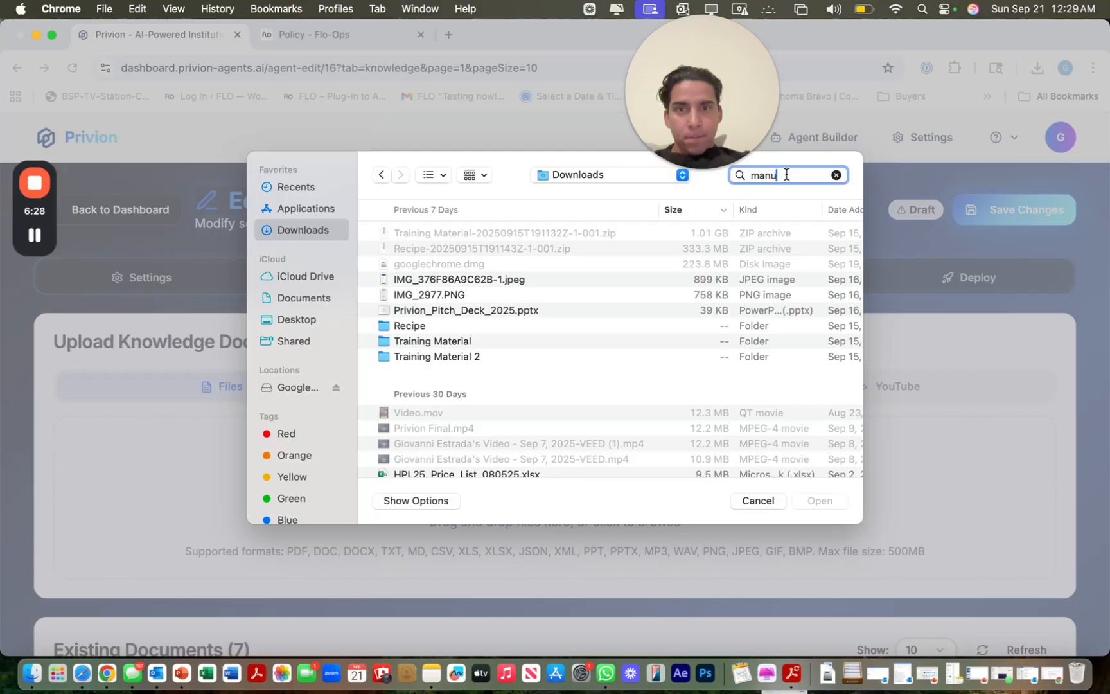
type("al")
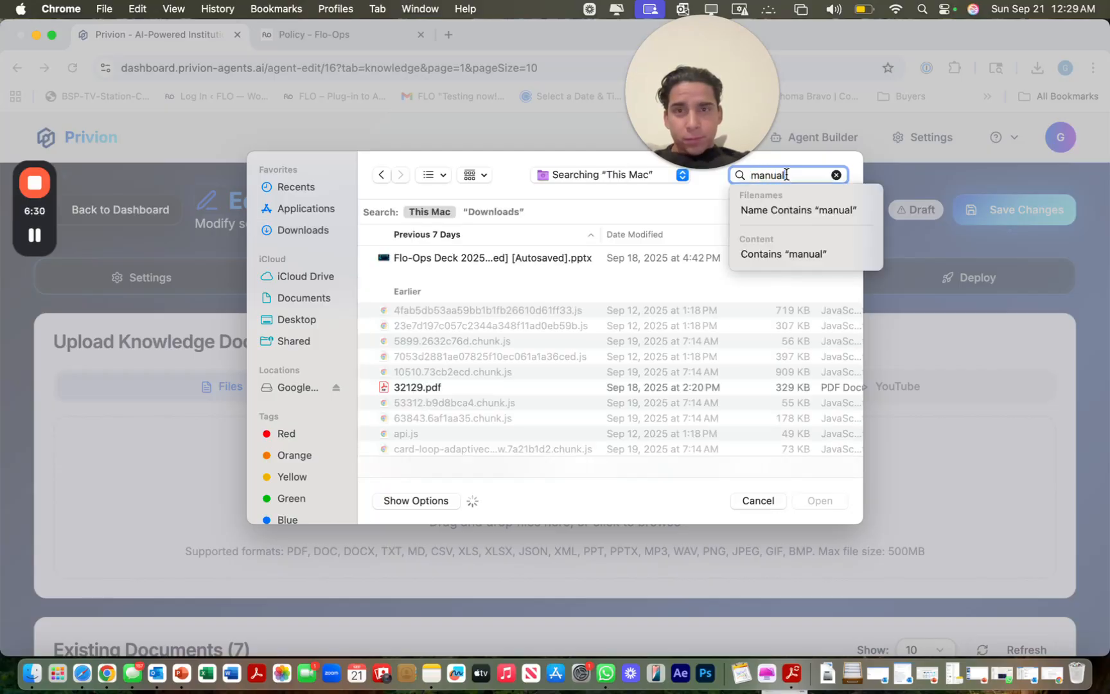
scroll(555, 289, "down", 3)
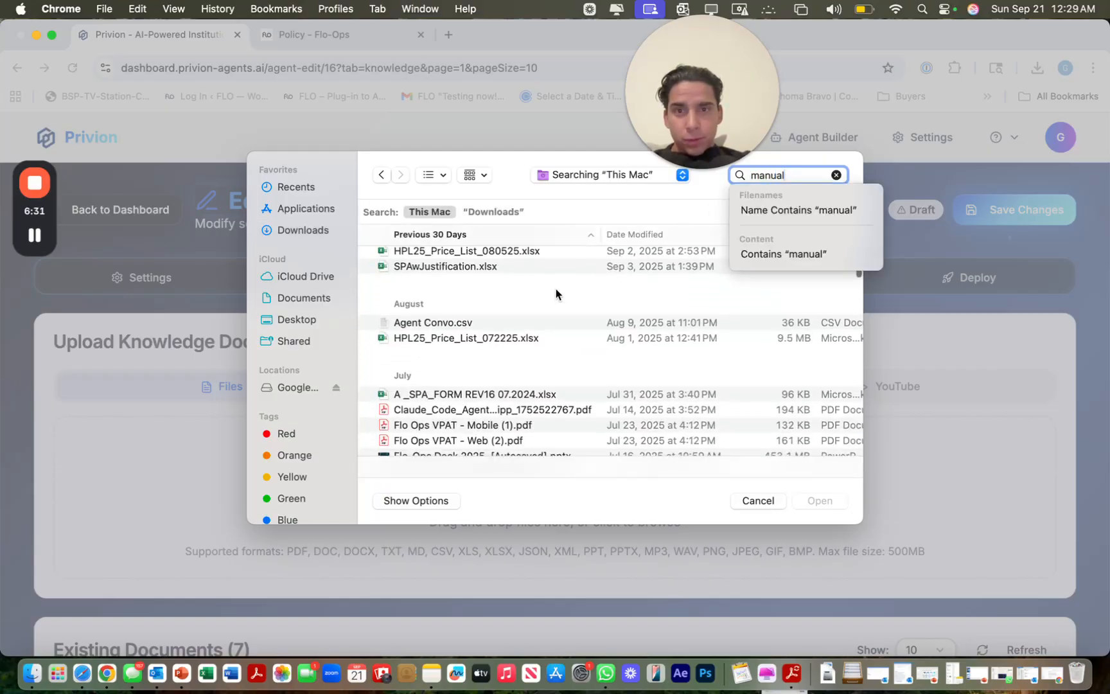
scroll(517, 375, "down", 5)
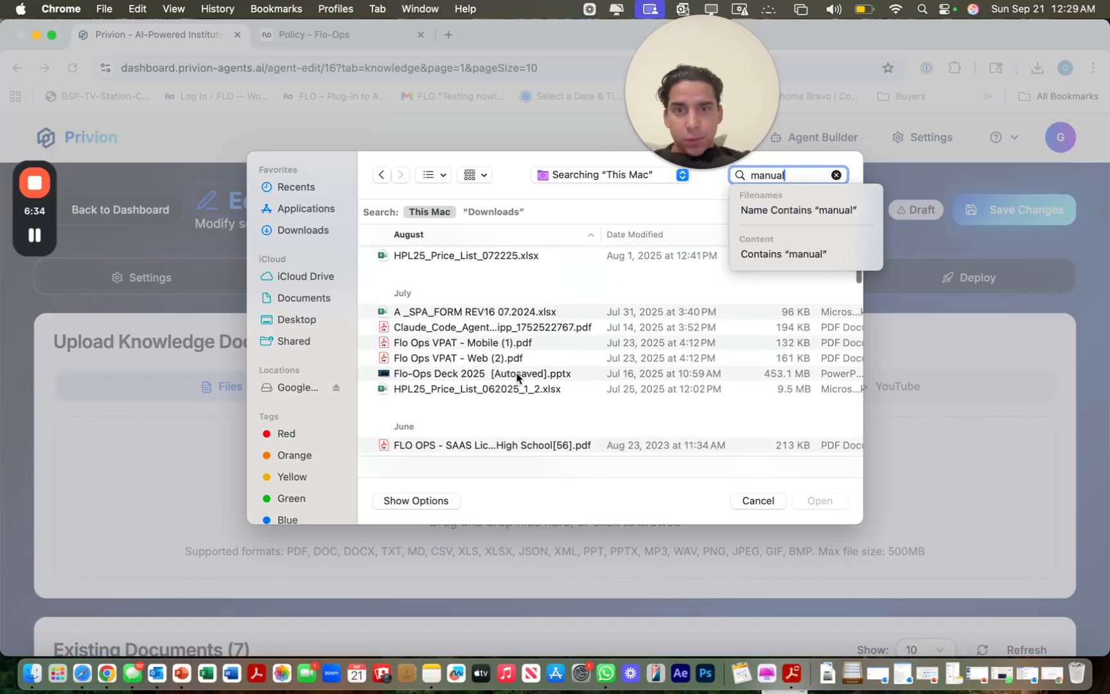
scroll(514, 370, "up", 1)
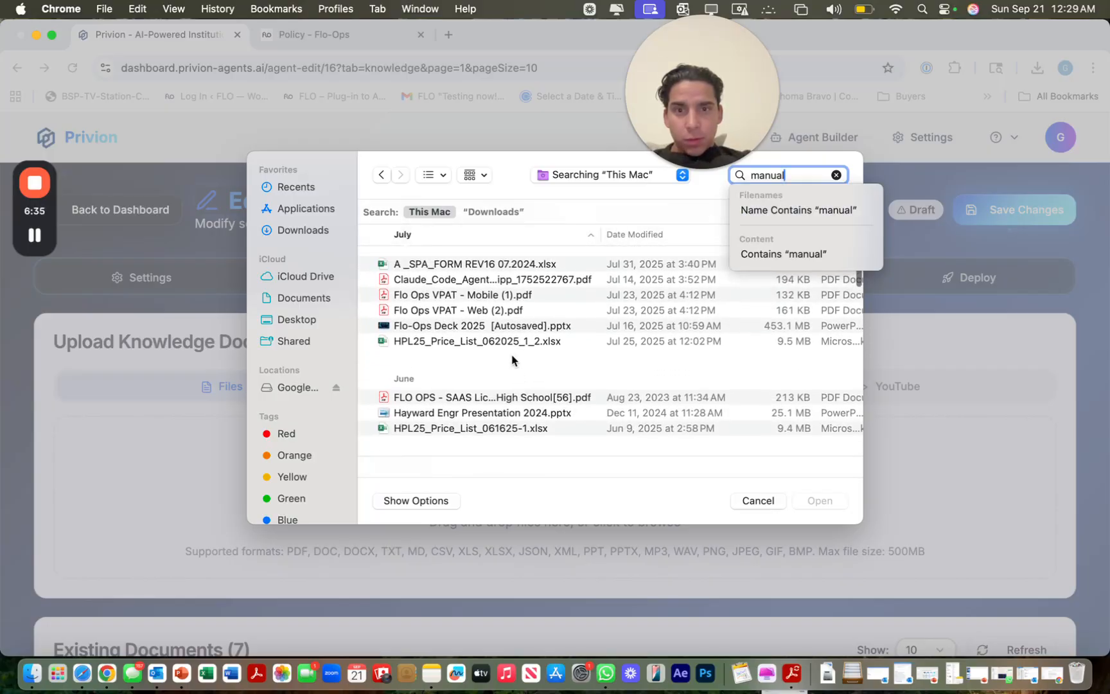
scroll(488, 297, "down", 5)
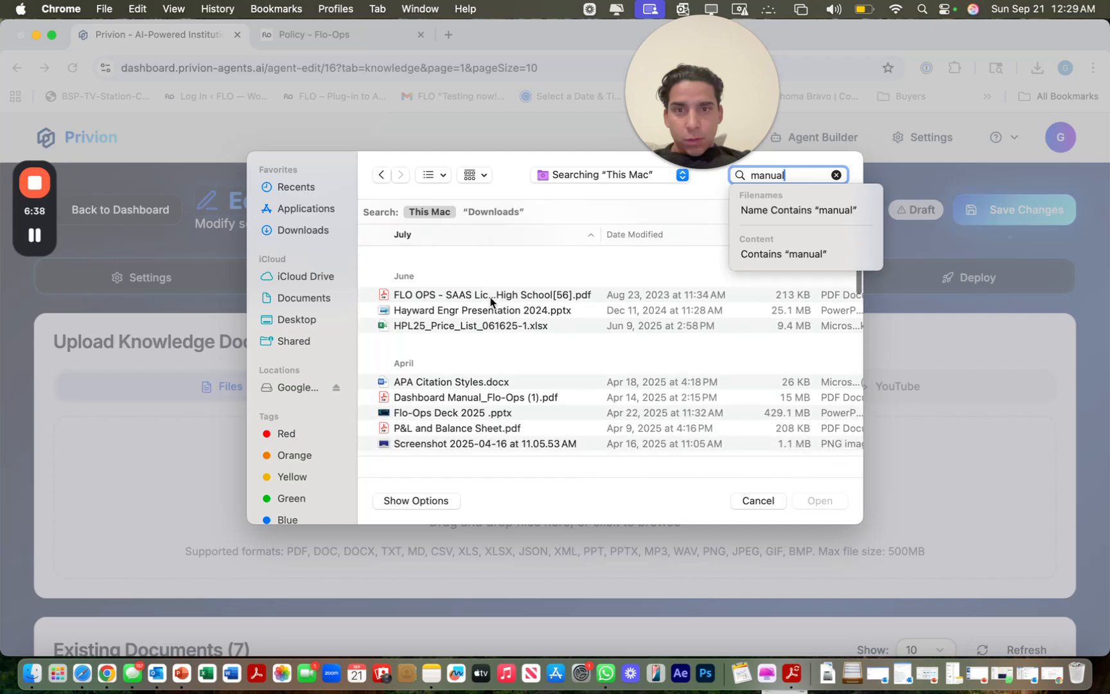
left_click(488, 348)
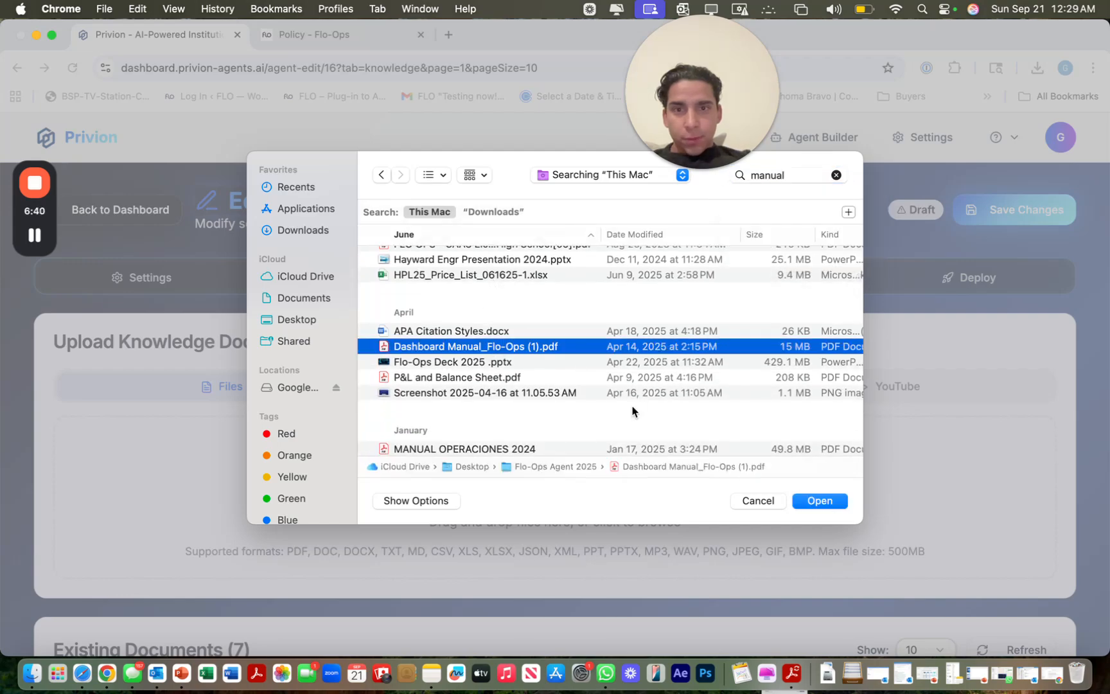
left_click(820, 501)
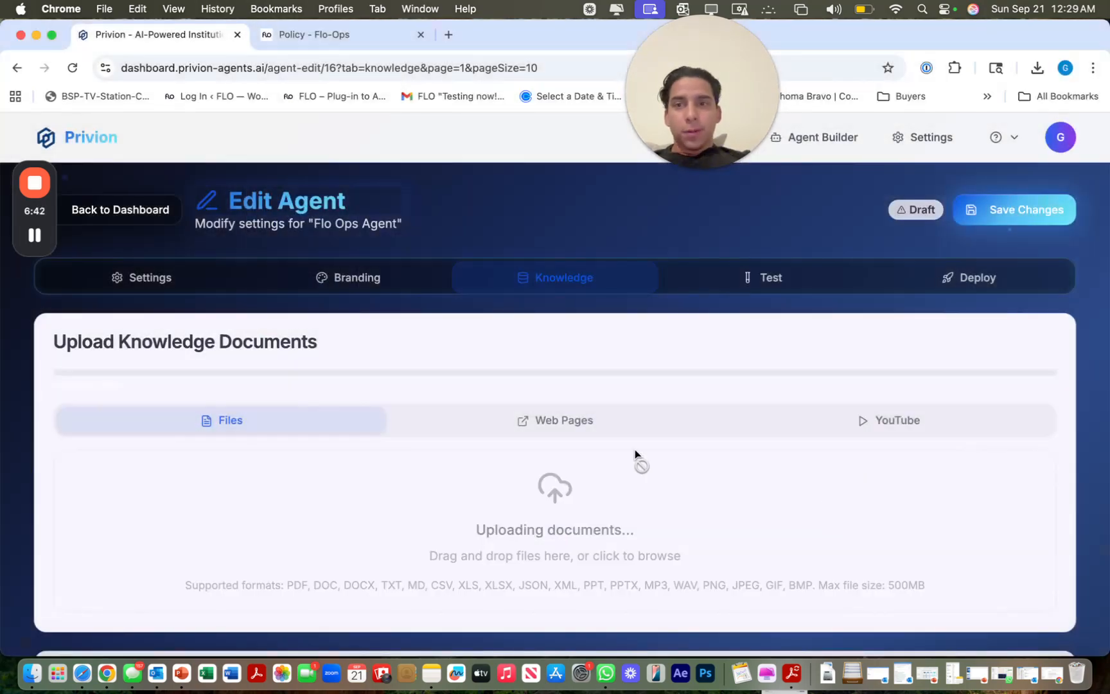
Review the agent's existing knowledge documents and the option for adding YouTube video content
scroll(635, 449, "down", 4)
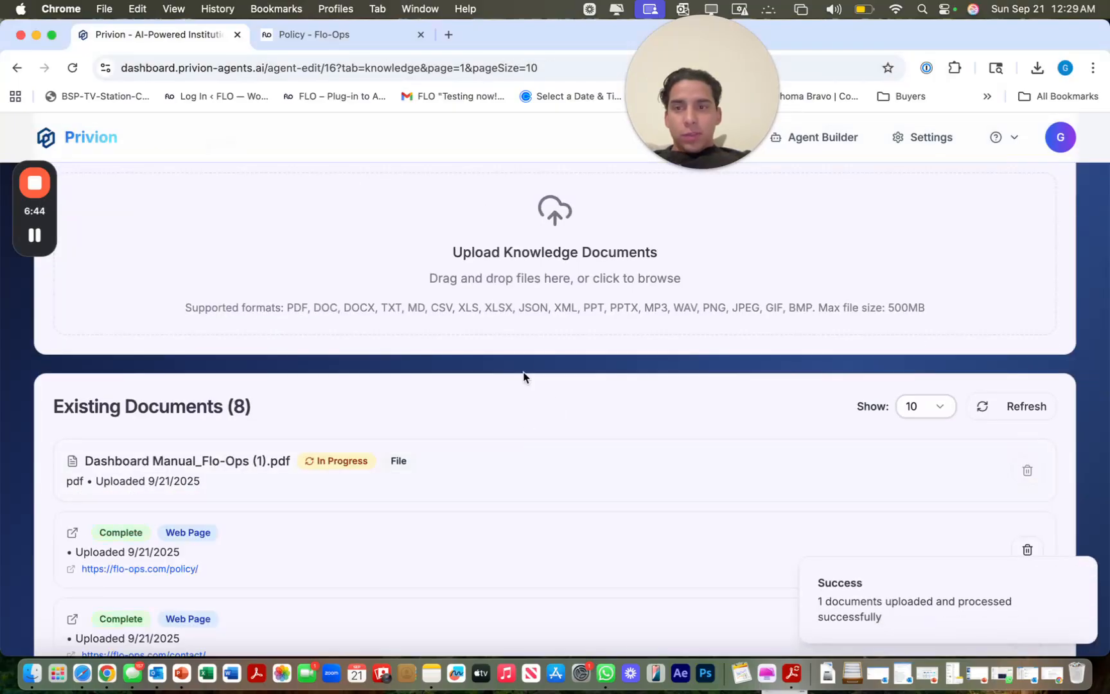
scroll(359, 483, "down", 8)
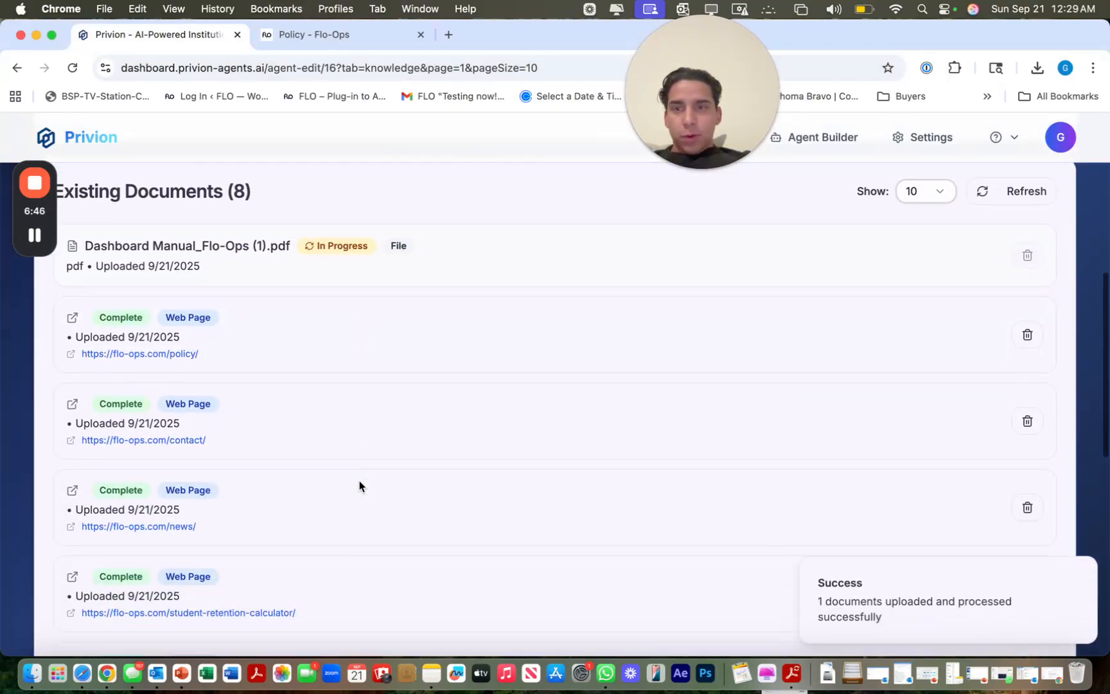
scroll(359, 481, "up", 12)
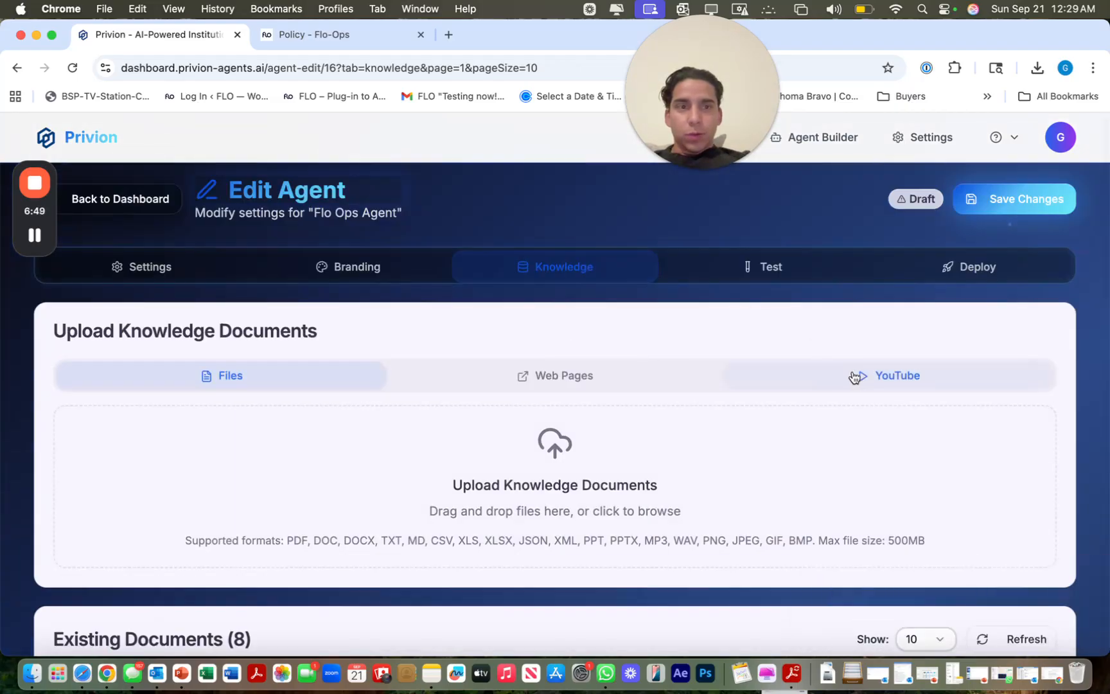
left_click(855, 377)
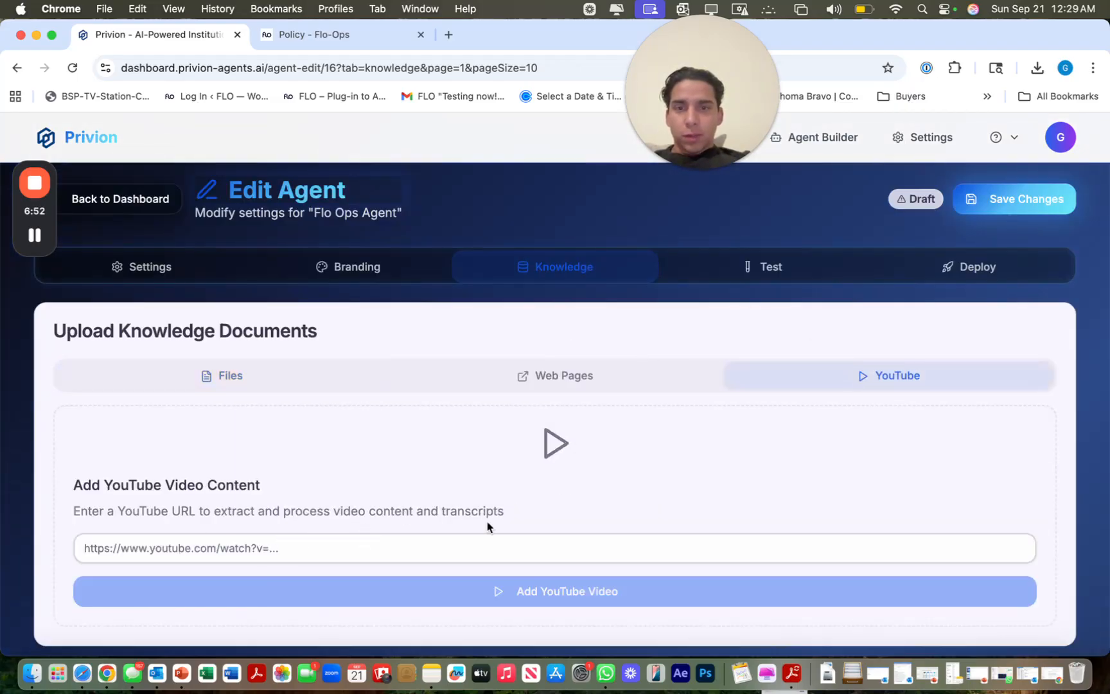
left_click_drag(503, 510, 413, 504)
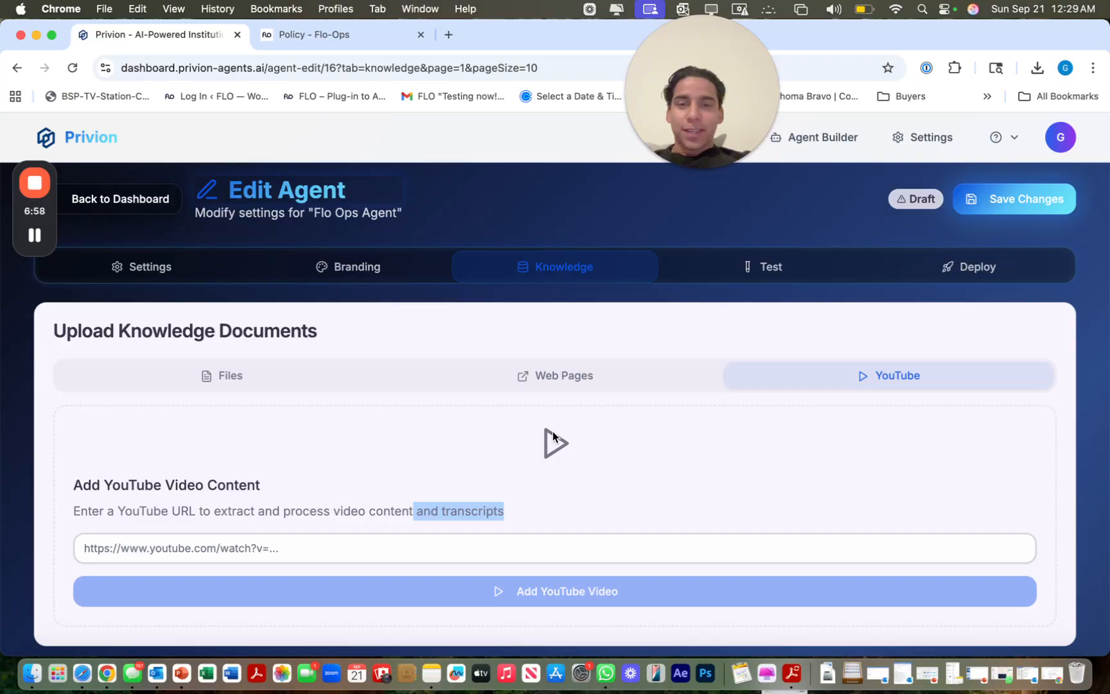
Test the agent with the suggested query "Tell me about Flo-ops" and read through its reply
left_click(761, 266)
scroll(623, 385, "down", 3)
scroll(623, 386, "down", 3)
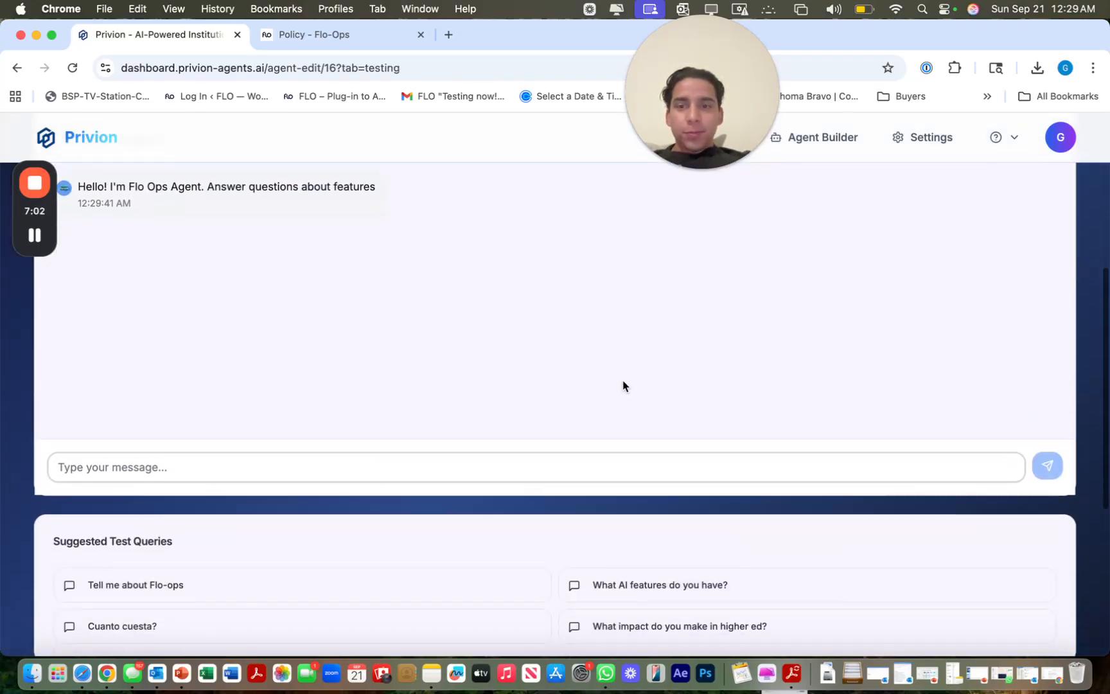
scroll(421, 386, "up", 4)
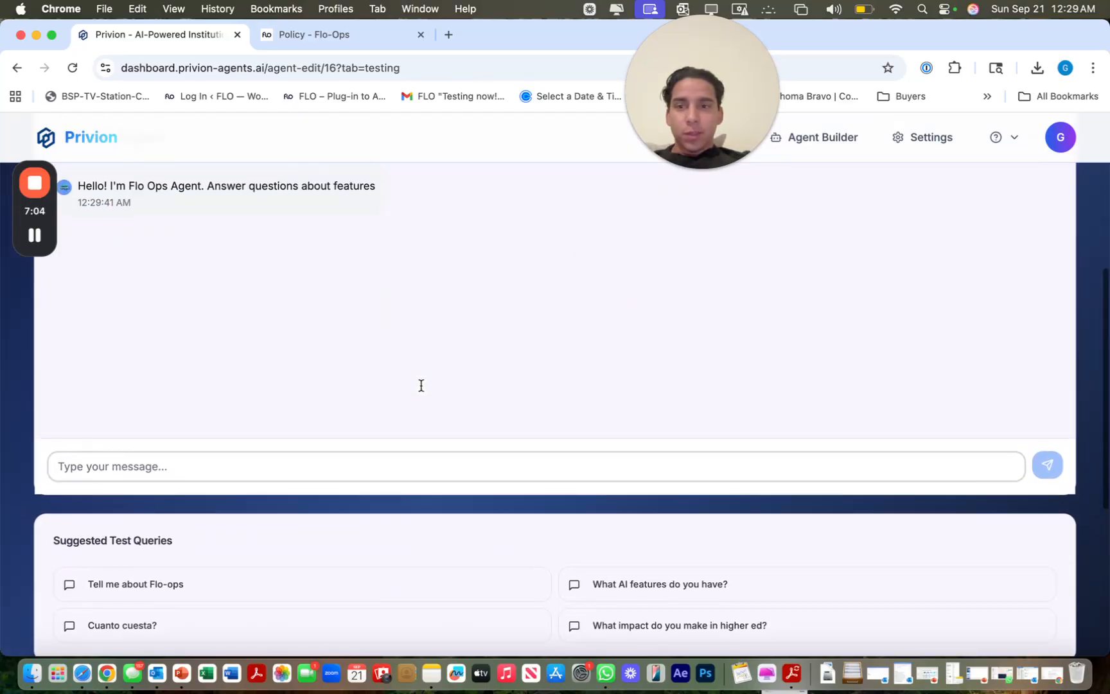
scroll(422, 385, "down", 2)
scroll(420, 390, "down", 2)
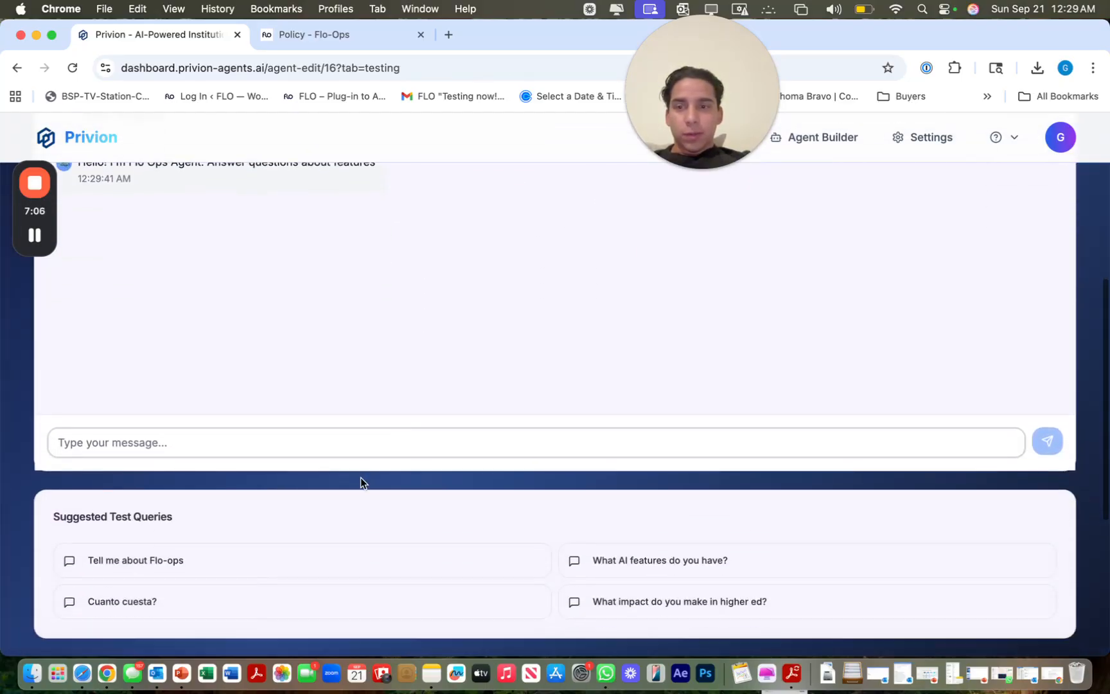
left_click(217, 568)
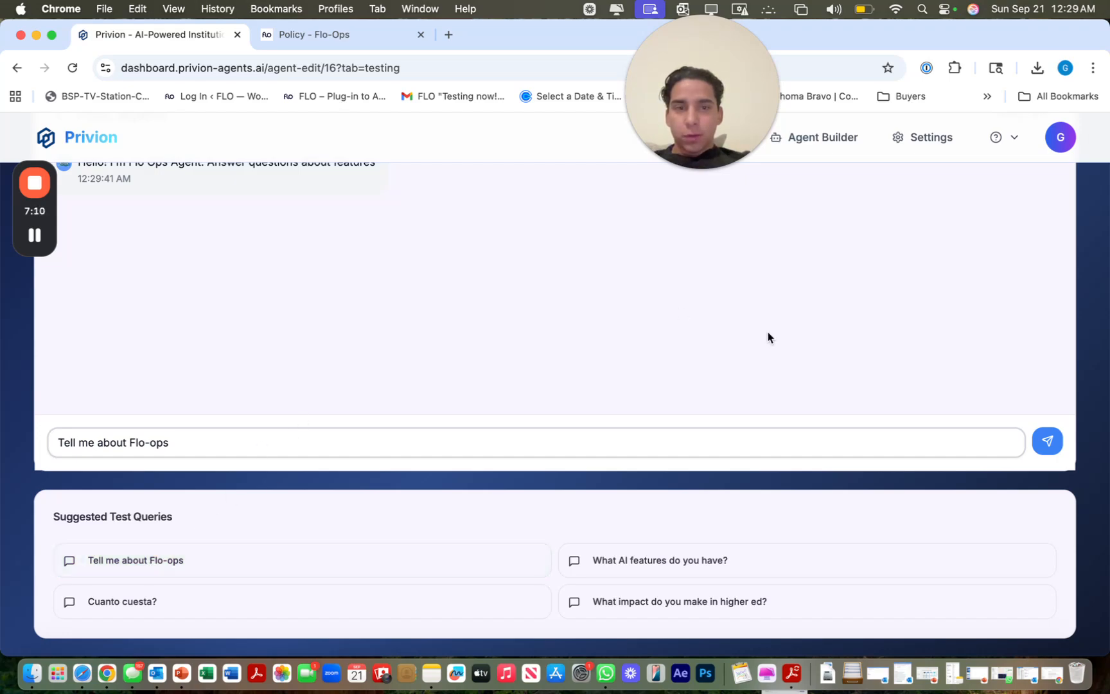
left_click(1048, 441)
scroll(891, 387, "up", 5)
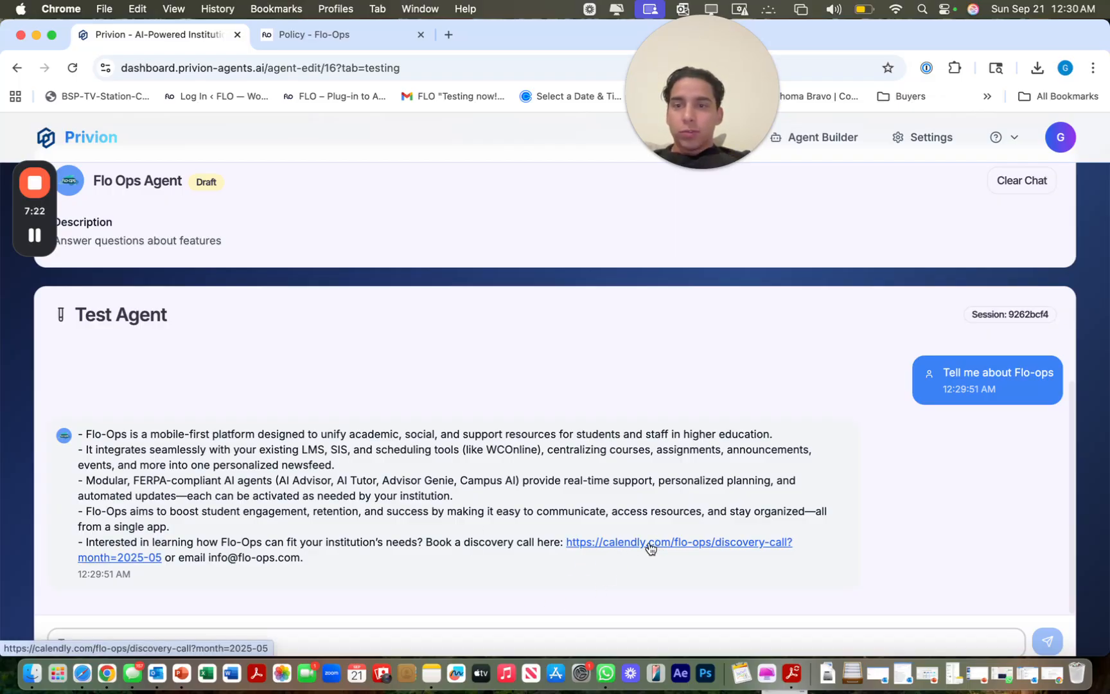
scroll(691, 463, "up", 2)
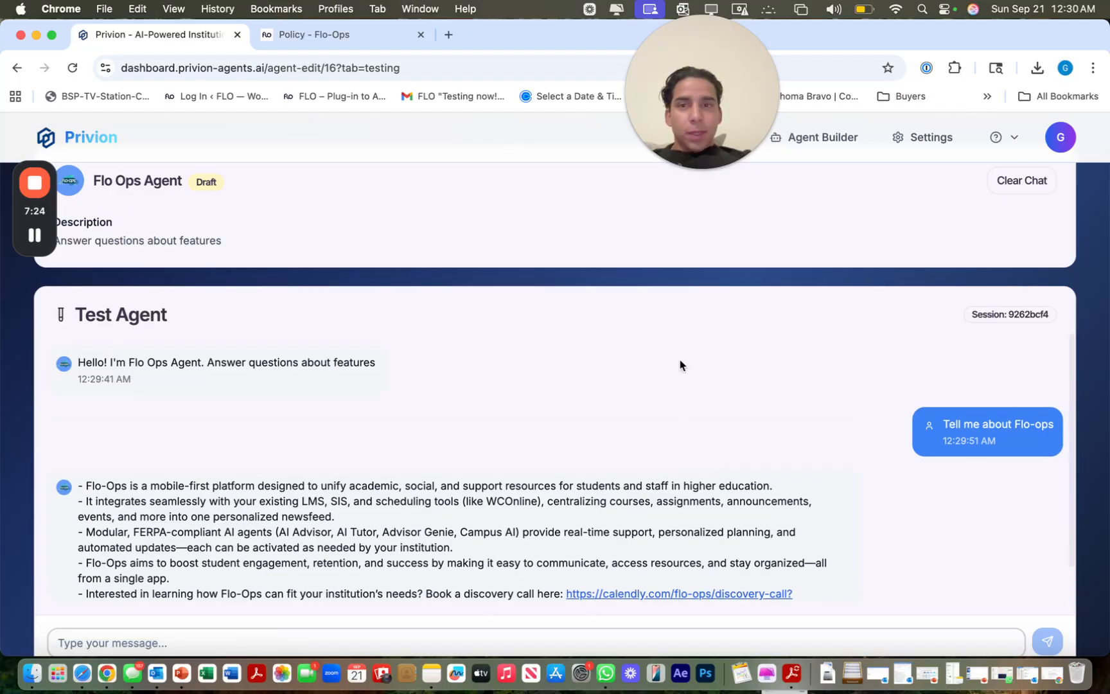
scroll(664, 295, "up", 5)
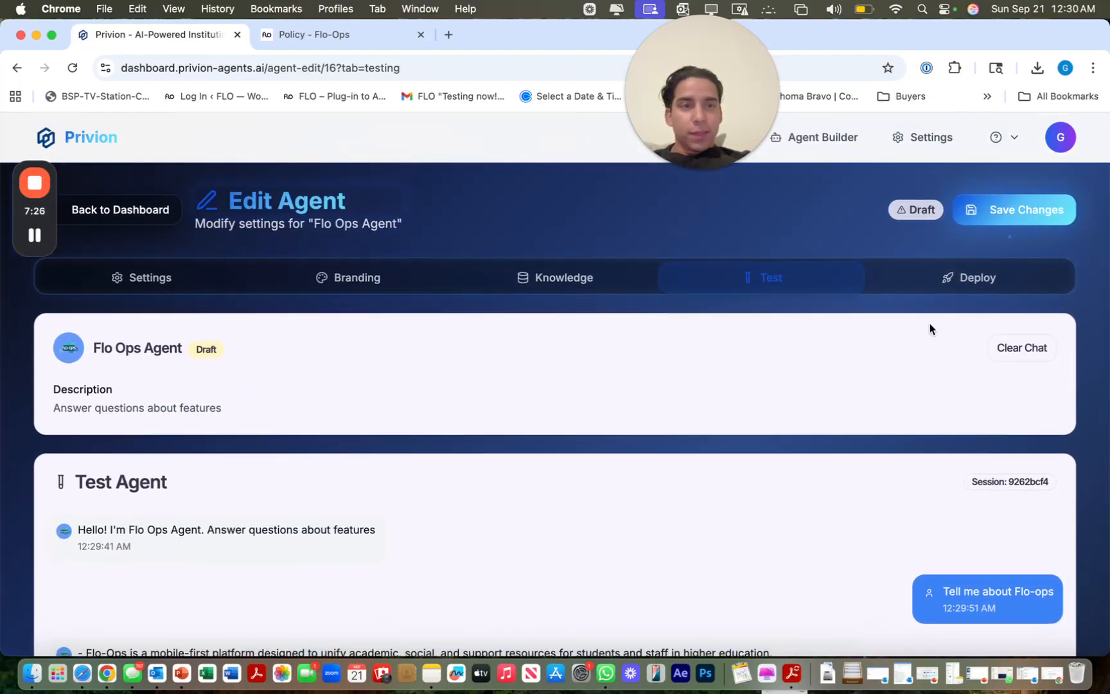
scroll(758, 506, "down", 10)
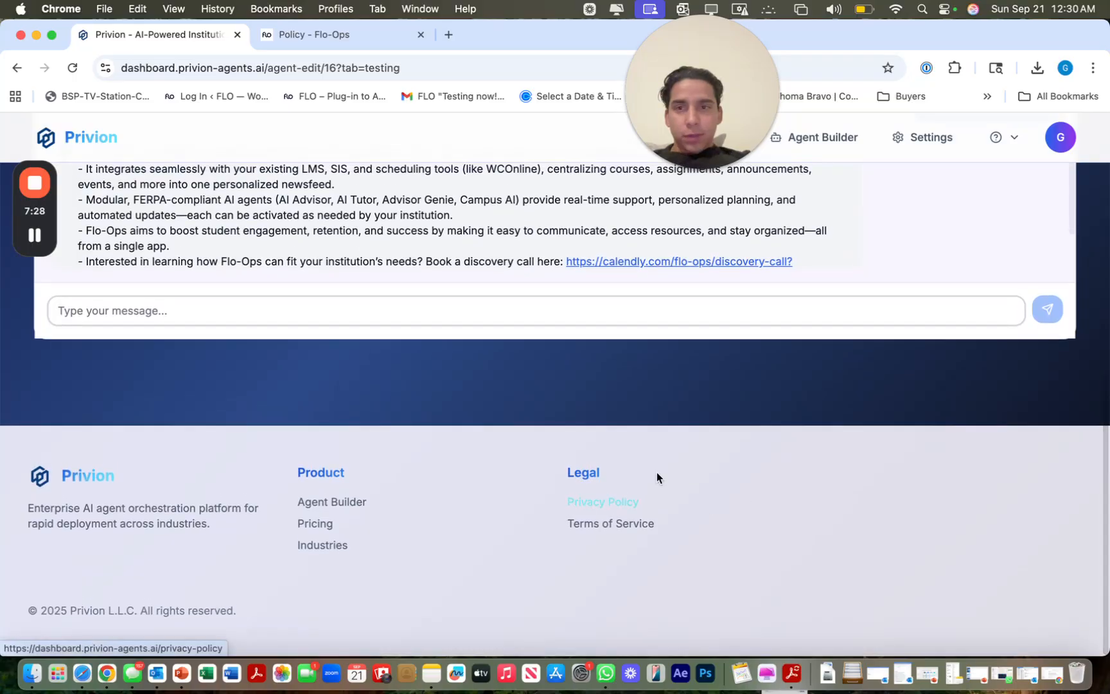
Deploy the Flo Ops Agent by switching its deployment status from draft to live
scroll(772, 338, "up", 10)
left_click(952, 281)
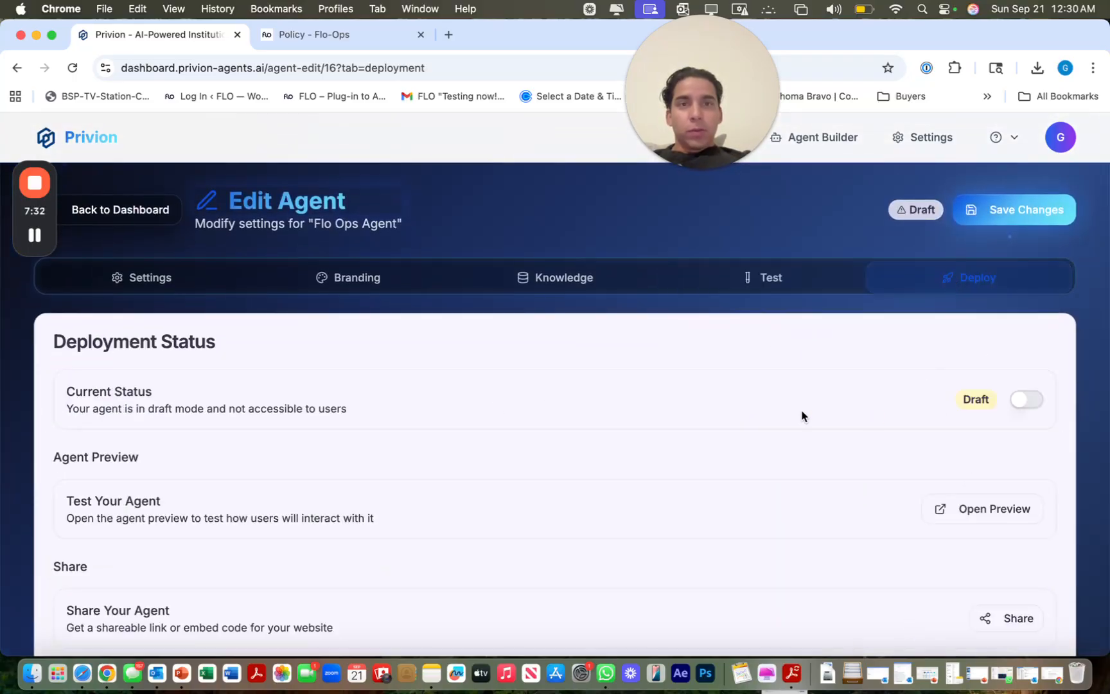
left_click(1026, 401)
scroll(945, 452, "down", 1)
scroll(945, 452, "down", 3)
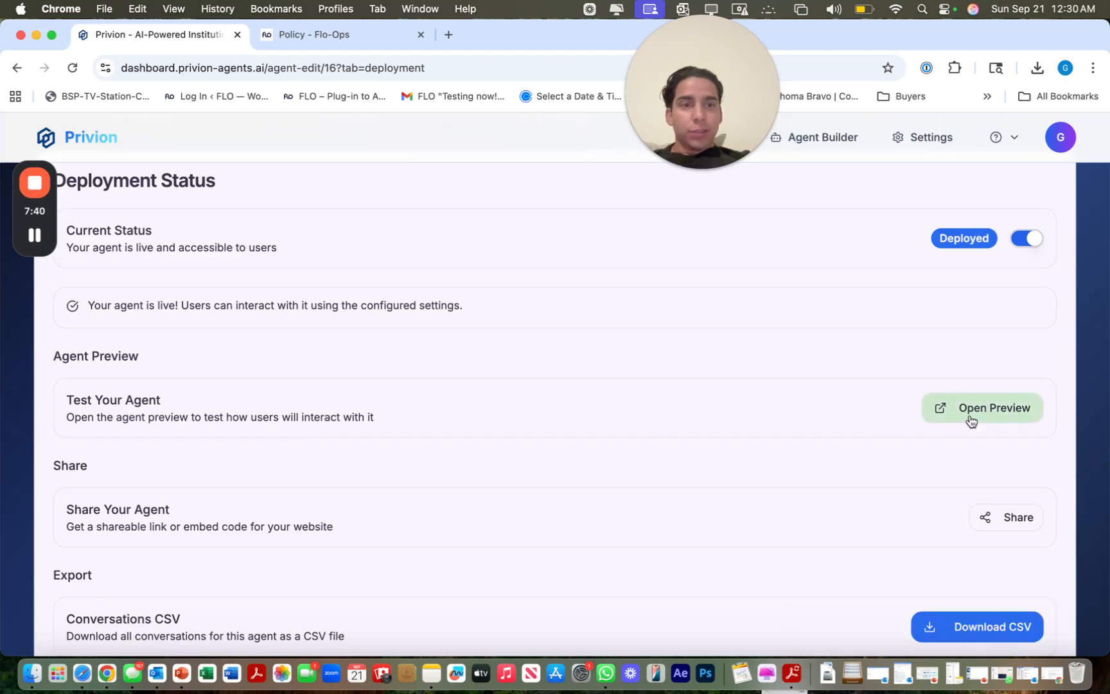
Copy the agent's shareable preview link and open it in a new browser tab
left_click(999, 521)
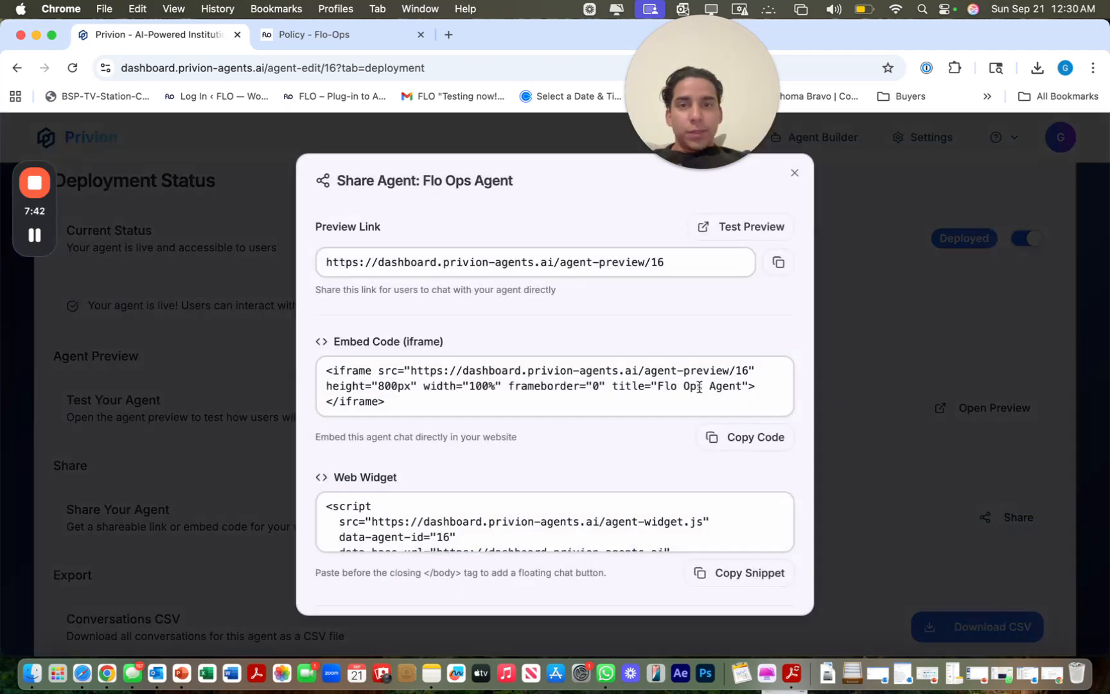
left_click(775, 267)
left_click(775, 266)
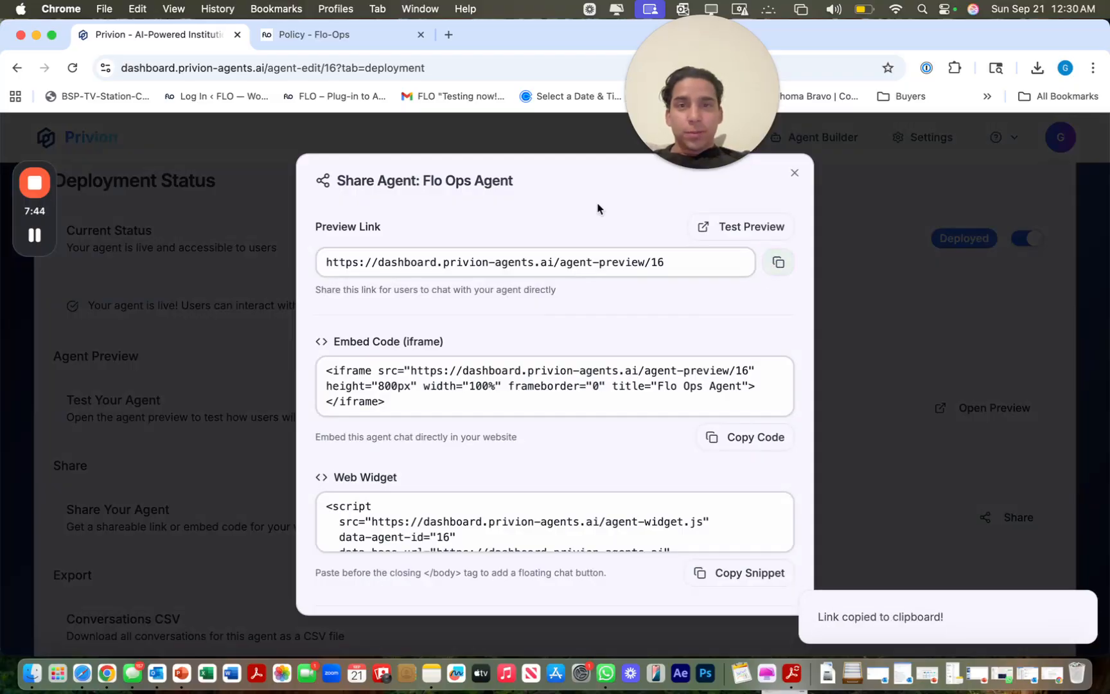
left_click(449, 34)
key("super+v")
key("Return")
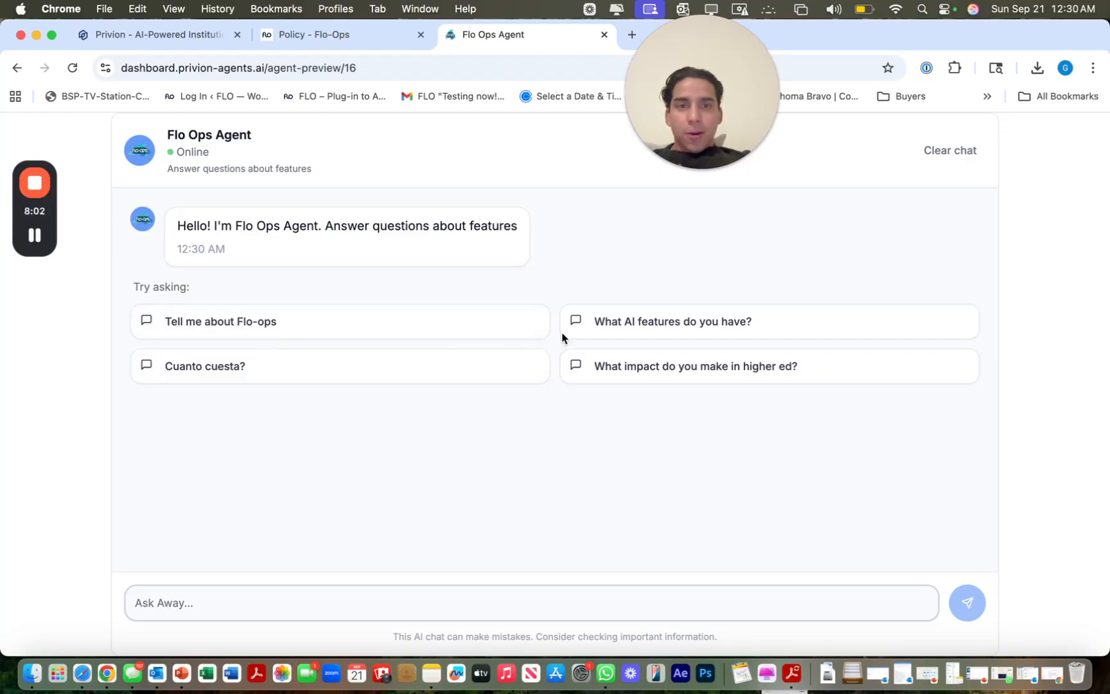
Ask the previewed agent "What AI features do you have?" and open the Calendly discovery call link from its reply
left_click(669, 327)
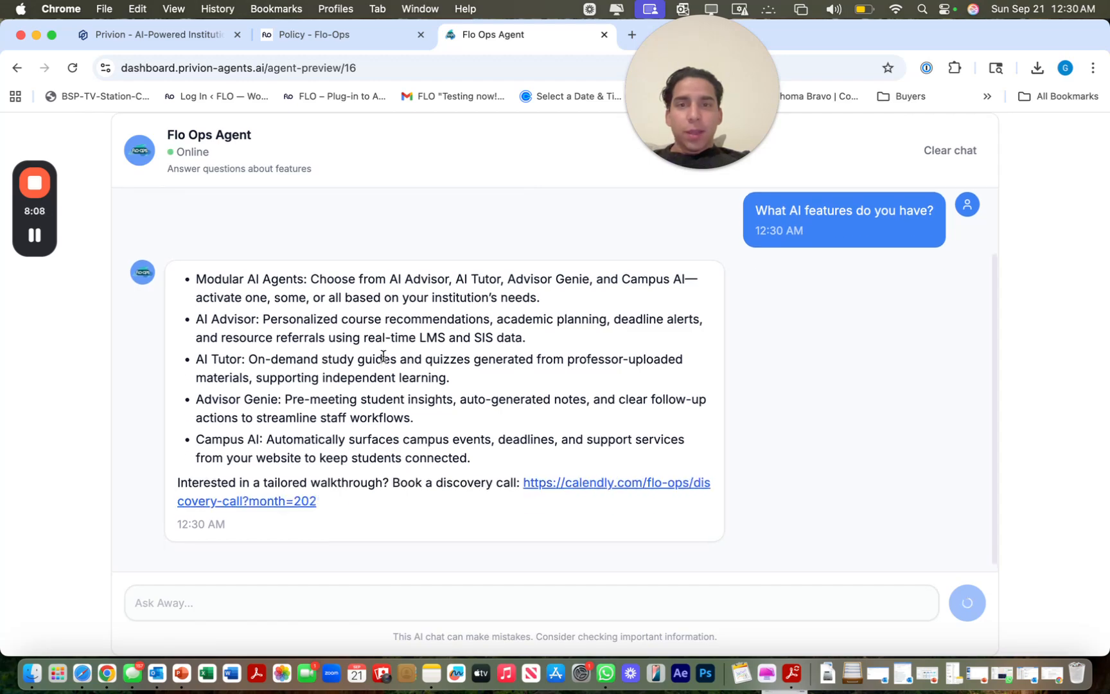
left_click(315, 40)
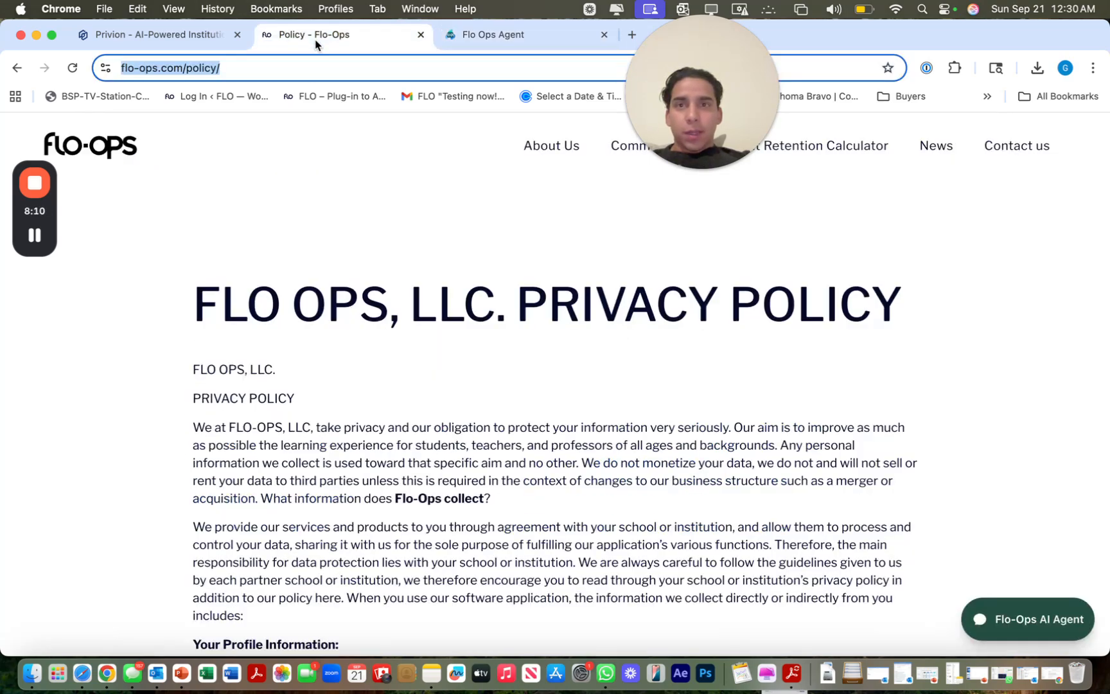
left_click(484, 38)
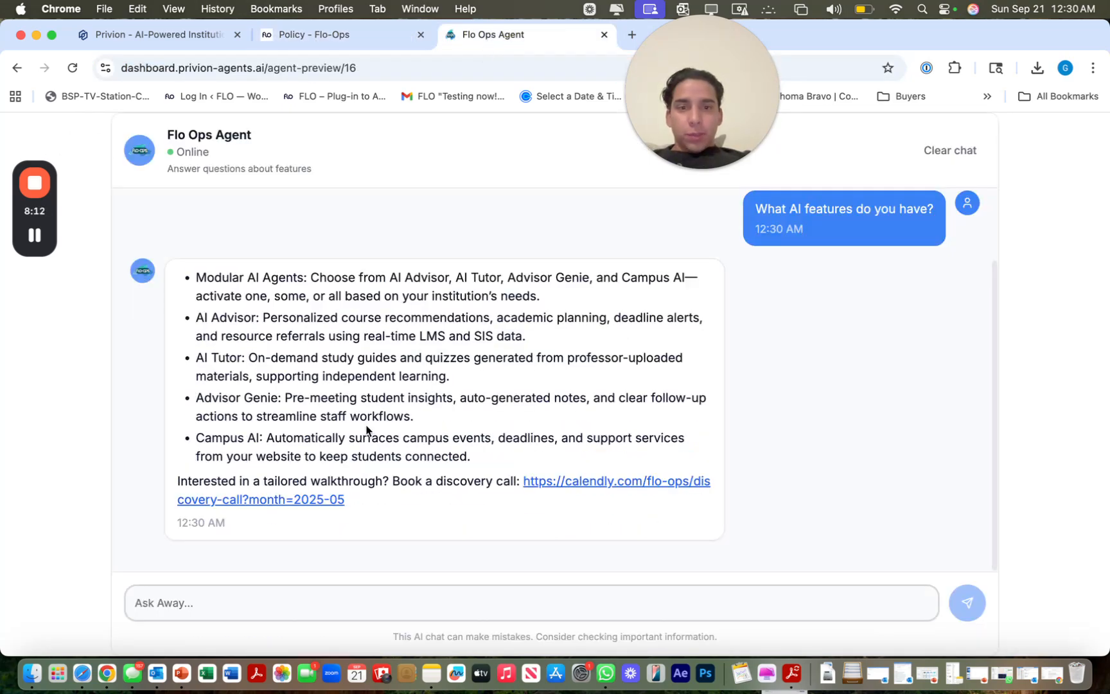
left_click_drag(397, 481, 476, 496)
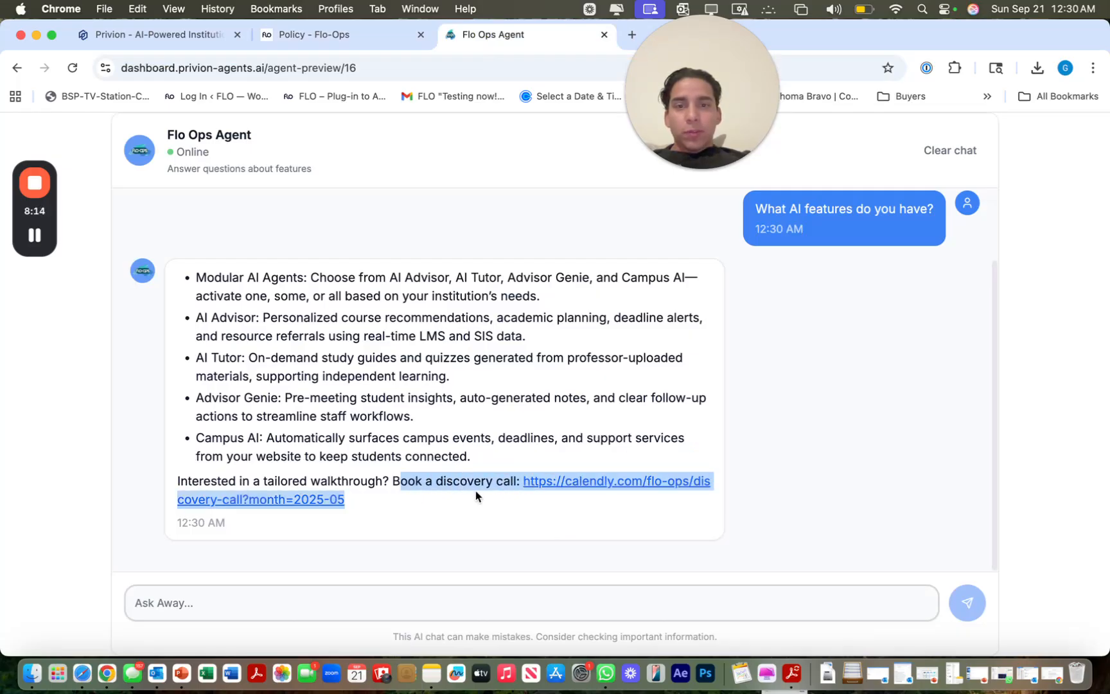
left_click(503, 510)
left_click(554, 484)
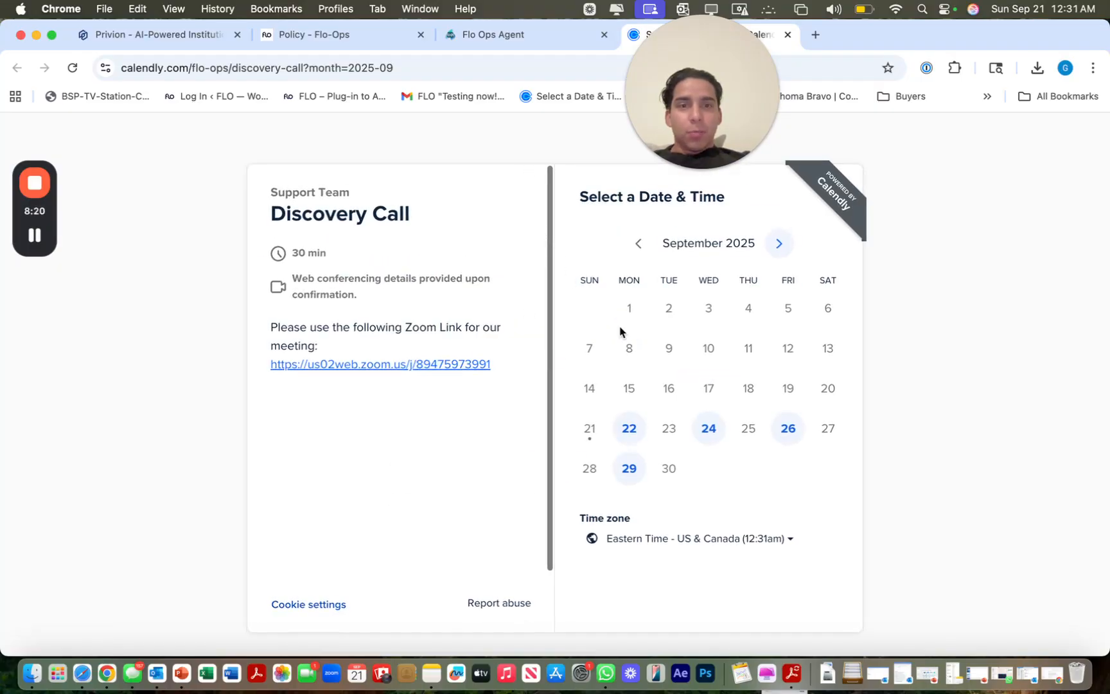
In a cleared preview chat, ask the agent "Cuanto cuesta?" and open the "Reserva aquí" booking link from its reply
left_click(498, 35)
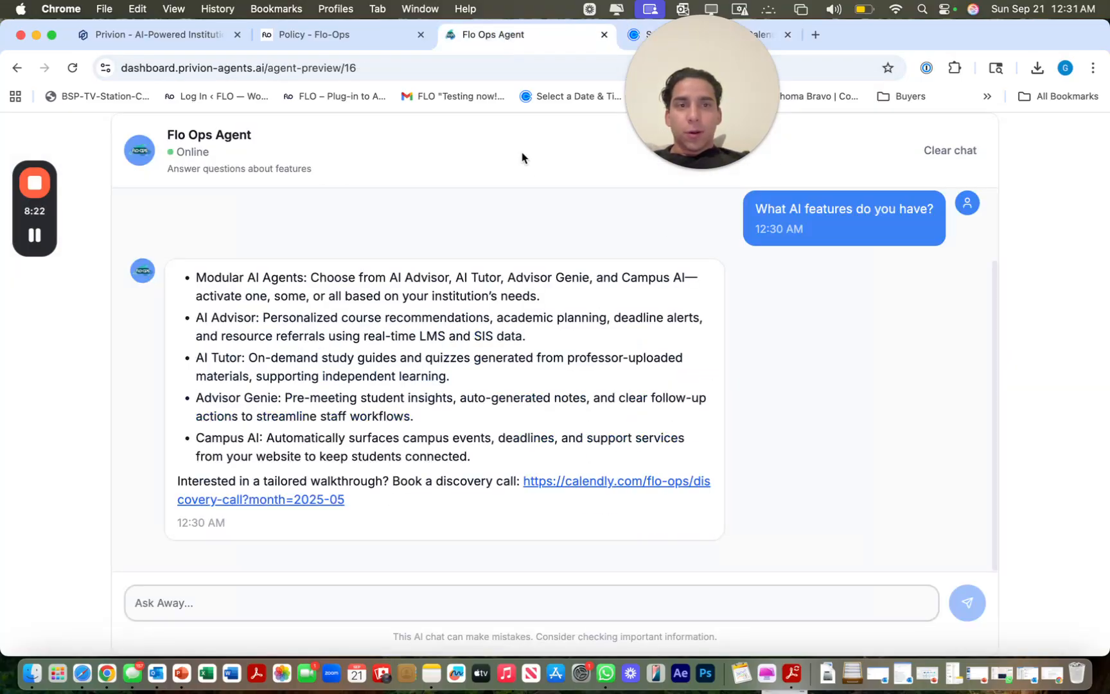
left_click(952, 153)
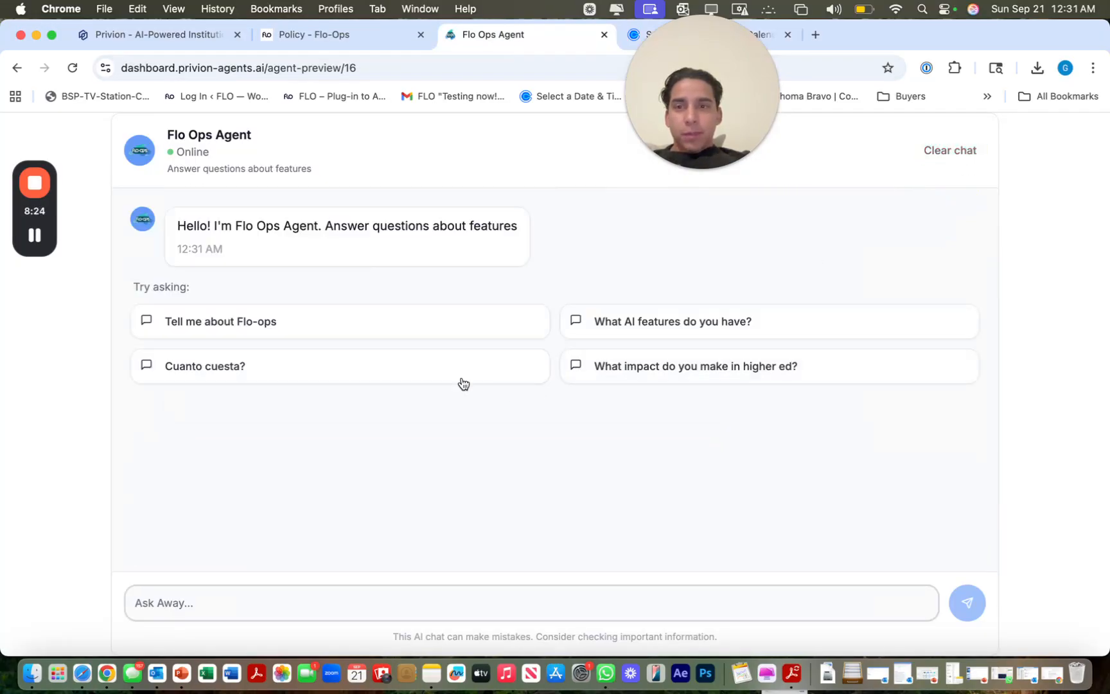
left_click(386, 365)
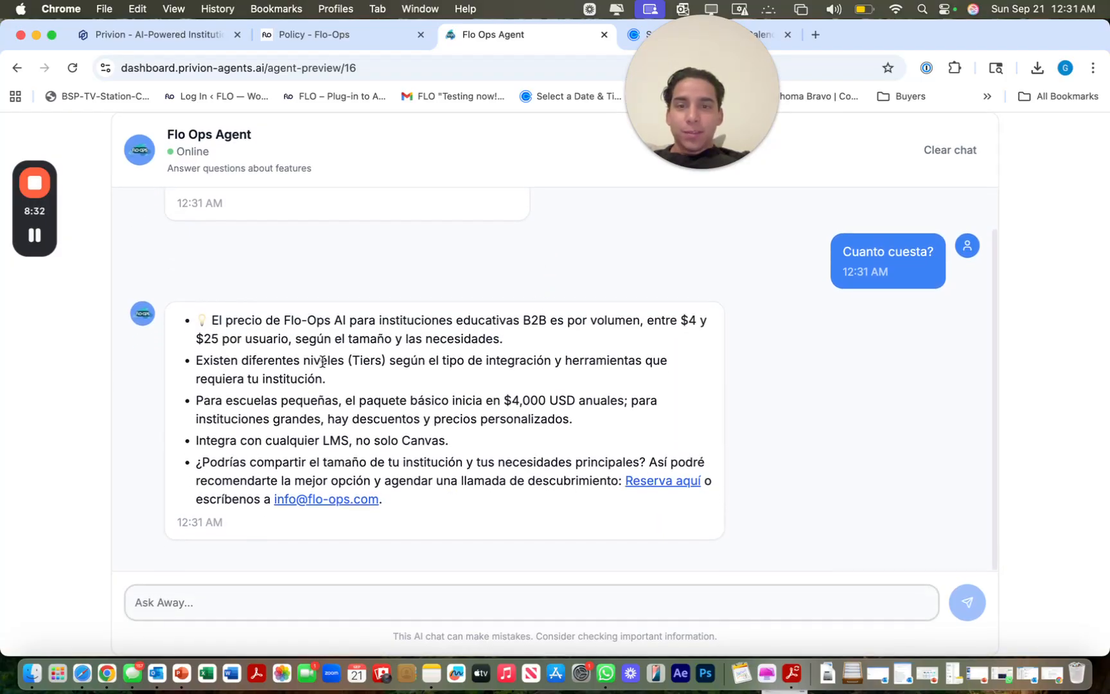
left_click(665, 482)
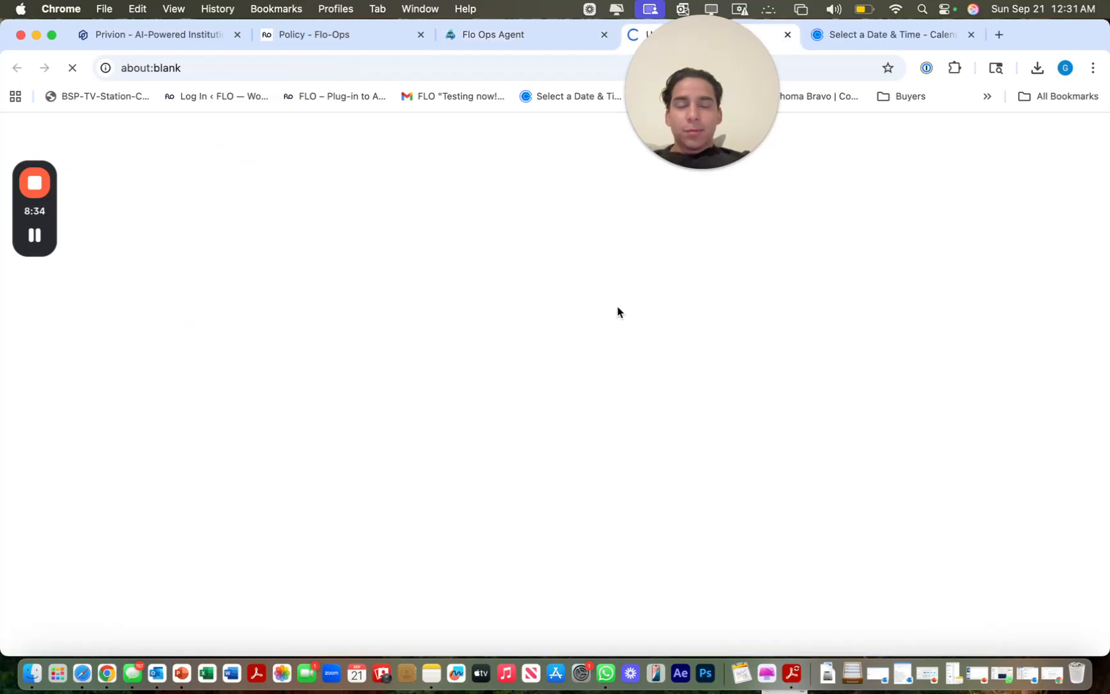
left_click(523, 42)
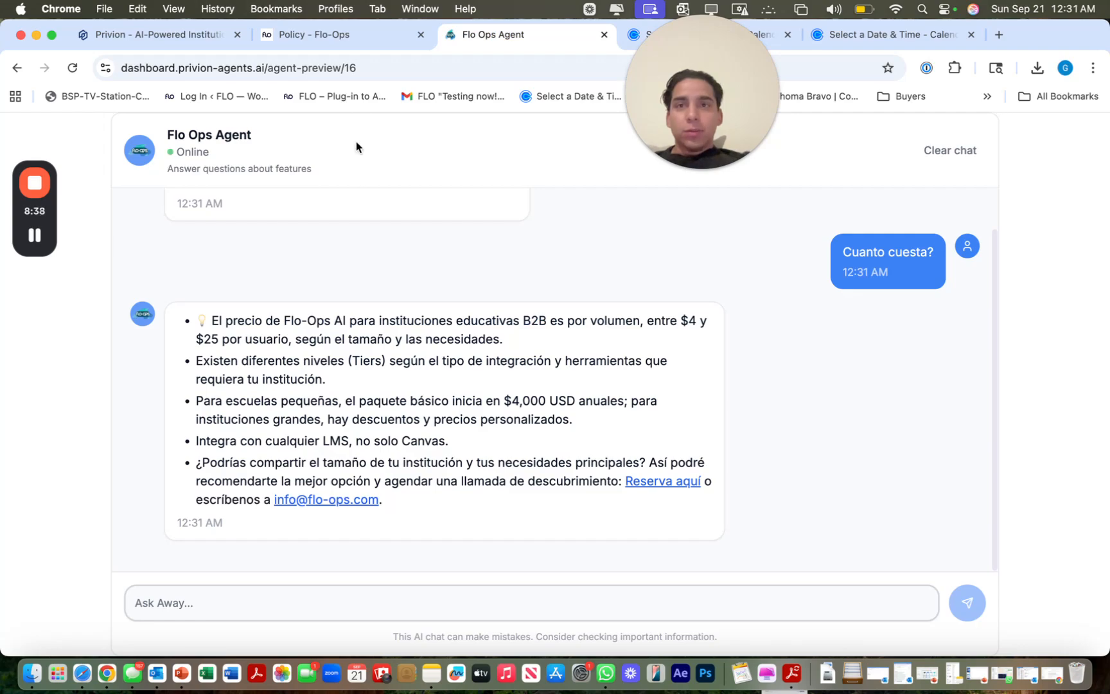
Return to the Flo Ops Agent's sharing options in Privion and examine the iframe embed code and web widget snippet
left_click(360, 45)
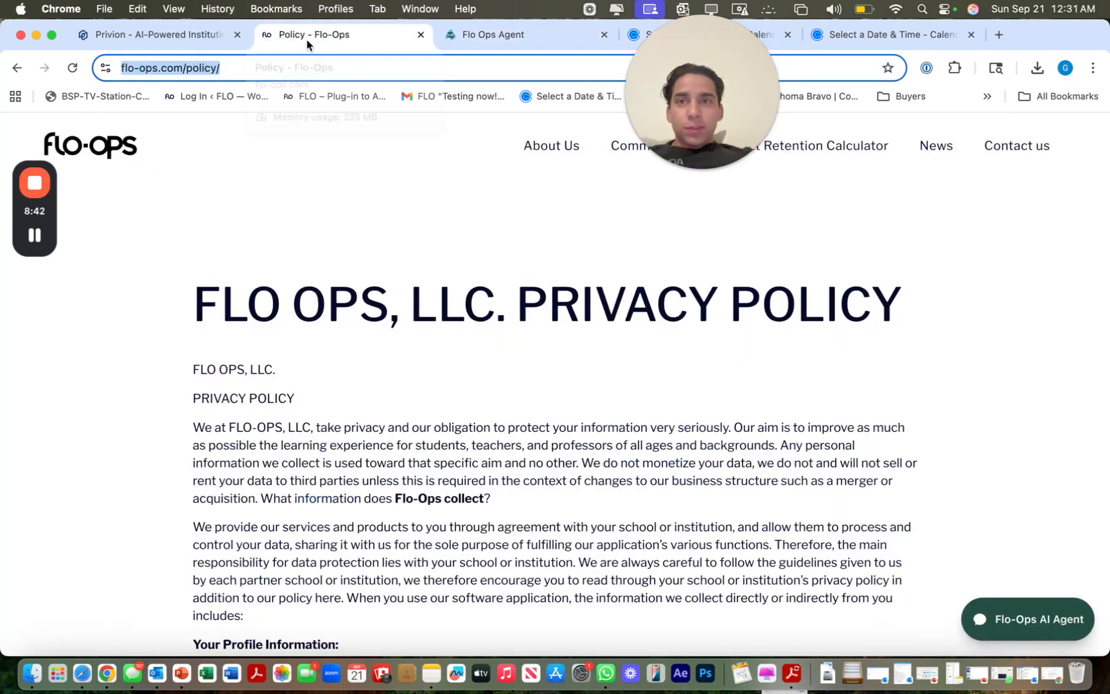
left_click(209, 44)
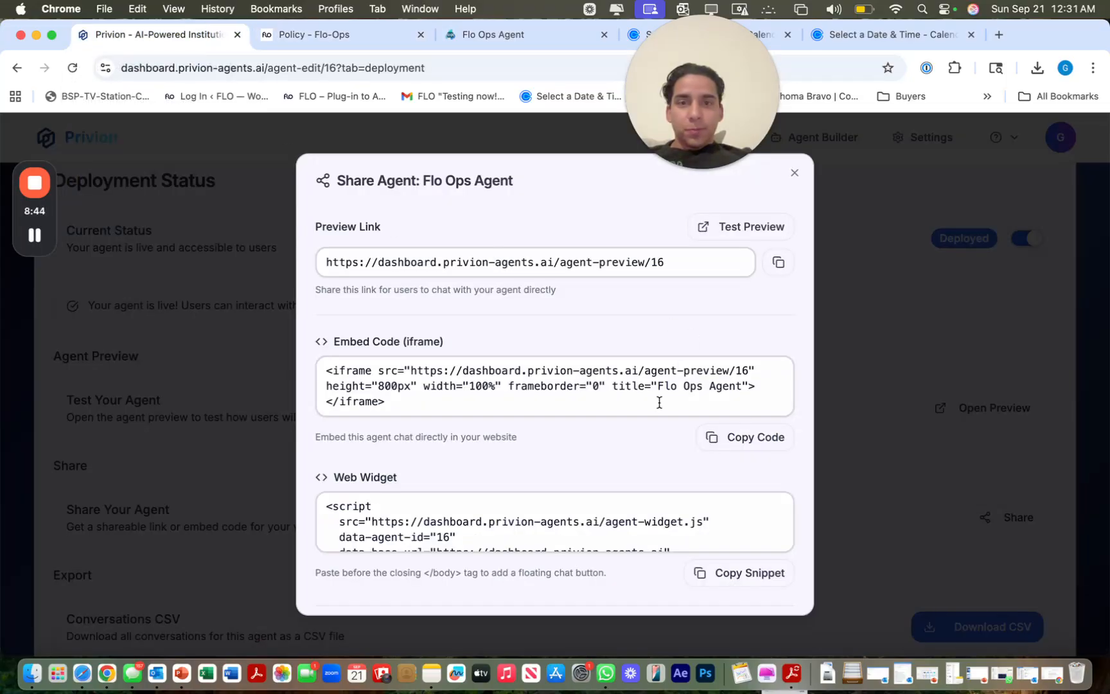
scroll(615, 453, "down", 1)
scroll(615, 453, "down", 3)
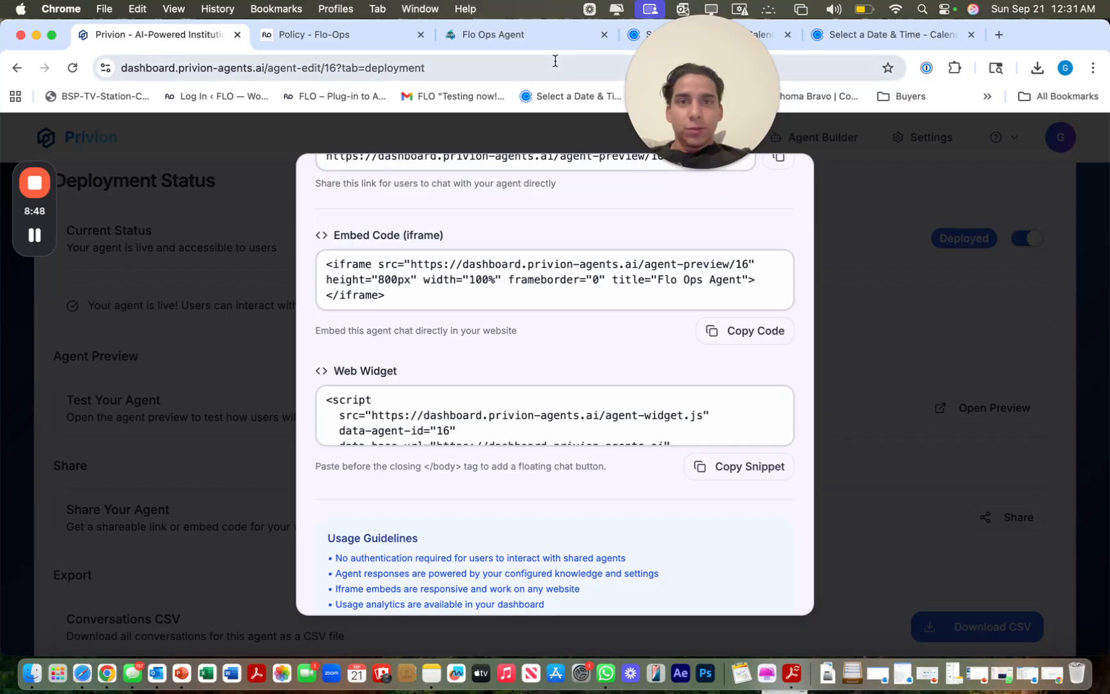
Open the Flo-Ops AI Agent chat widget on the Flo-Ops policy page and compare it with the agent's preview page
left_click(372, 32)
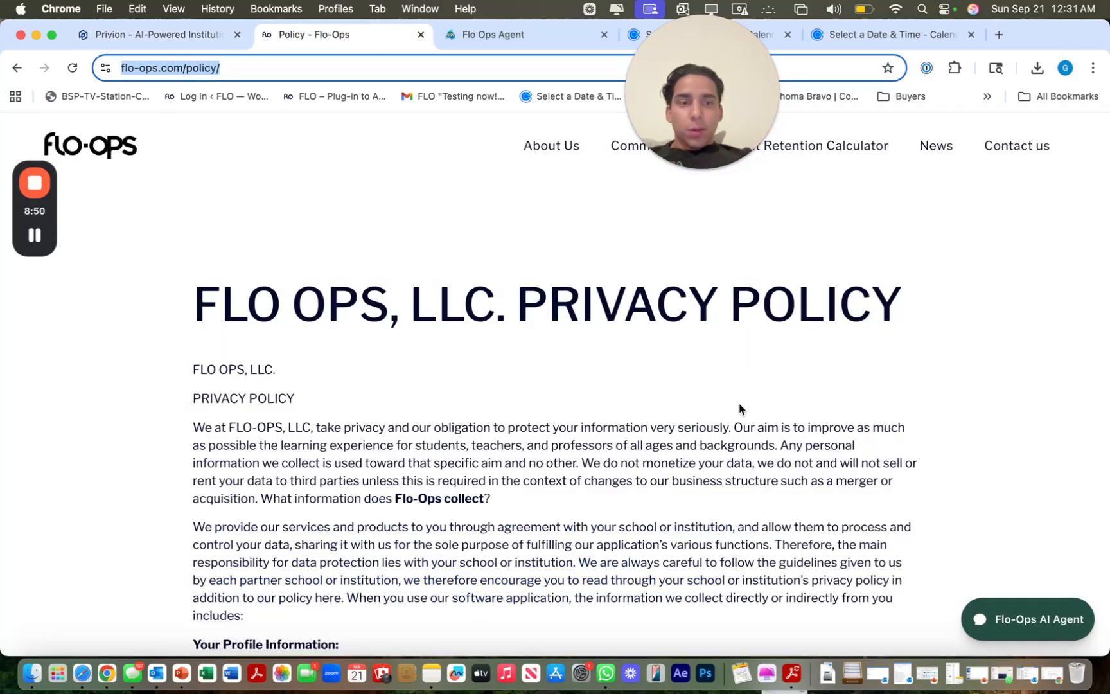
left_click(1023, 621)
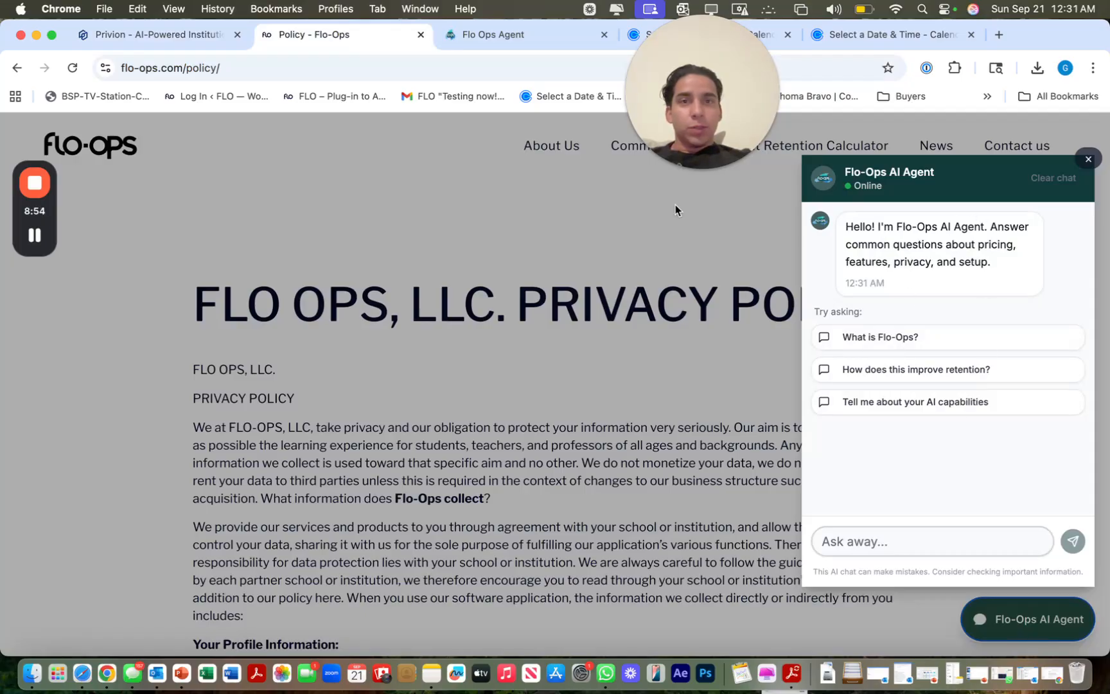
left_click(469, 39)
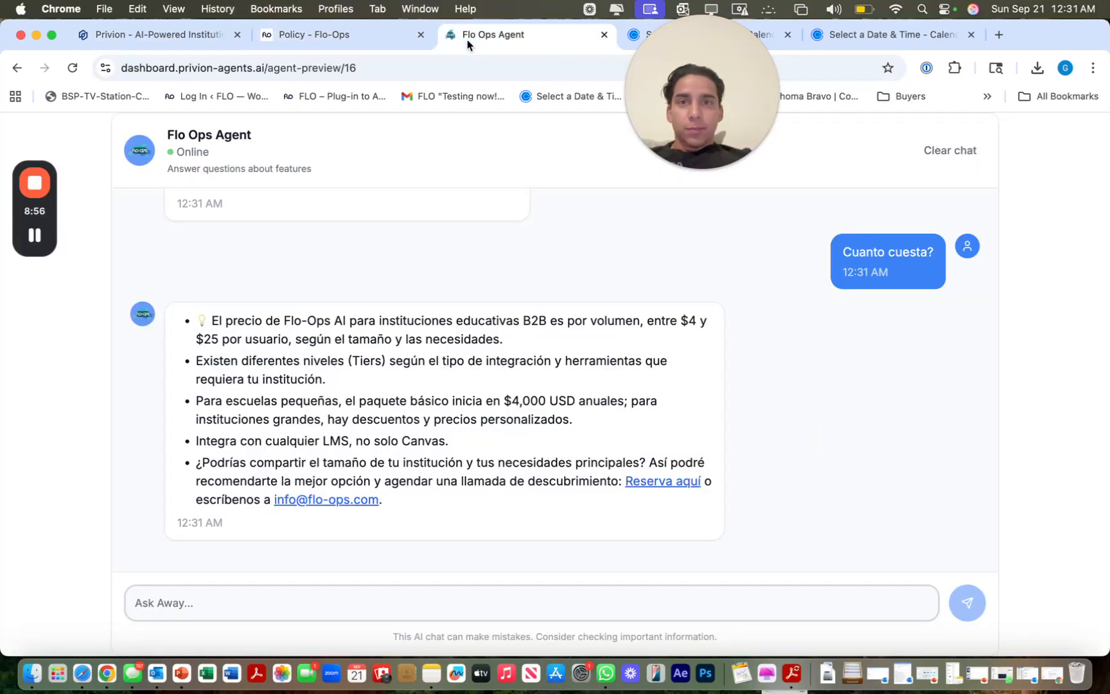
left_click(357, 40)
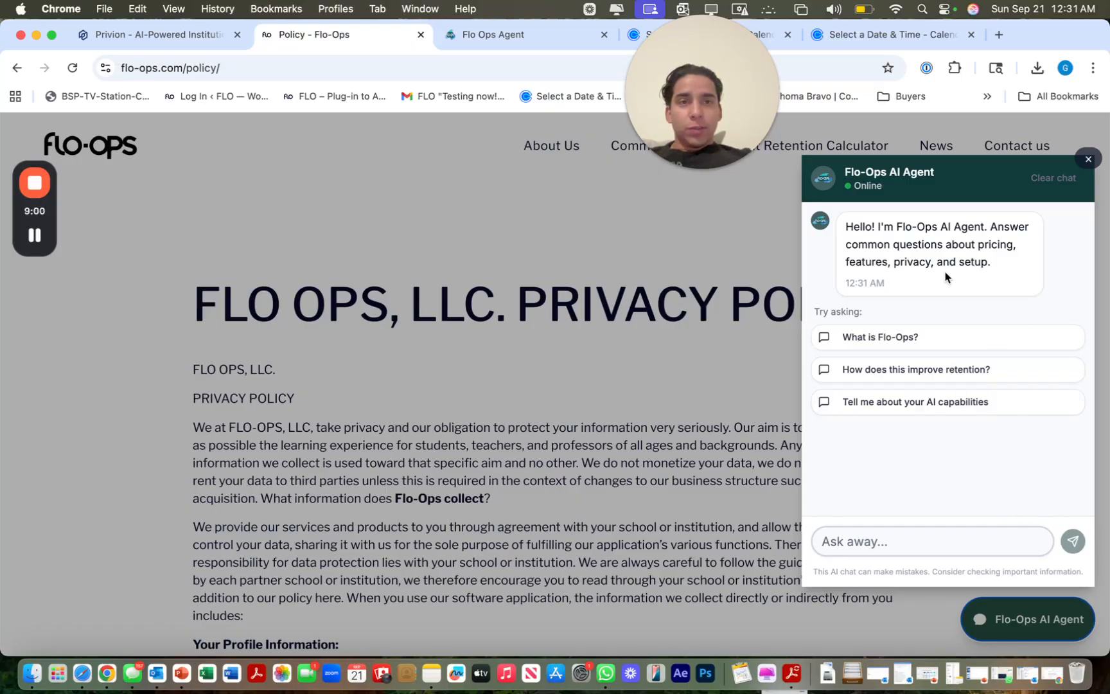
Go back to the Share Agent dialog in Privion and review the web widget script alongside the other sharing options
left_click(192, 38)
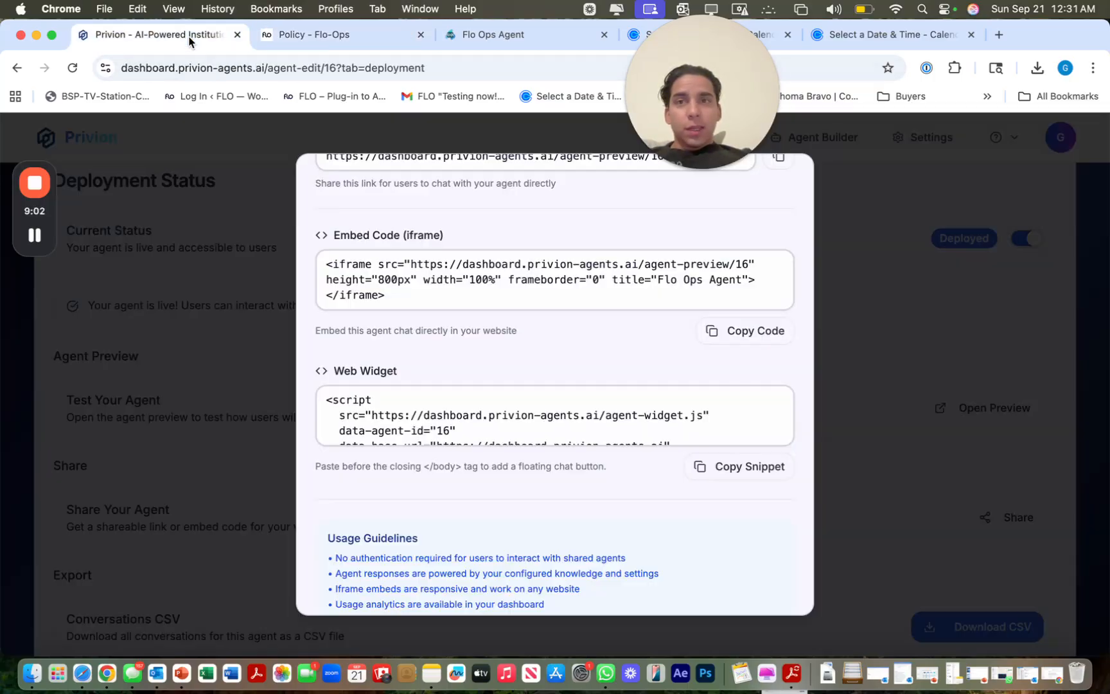
scroll(608, 402, "down", 4)
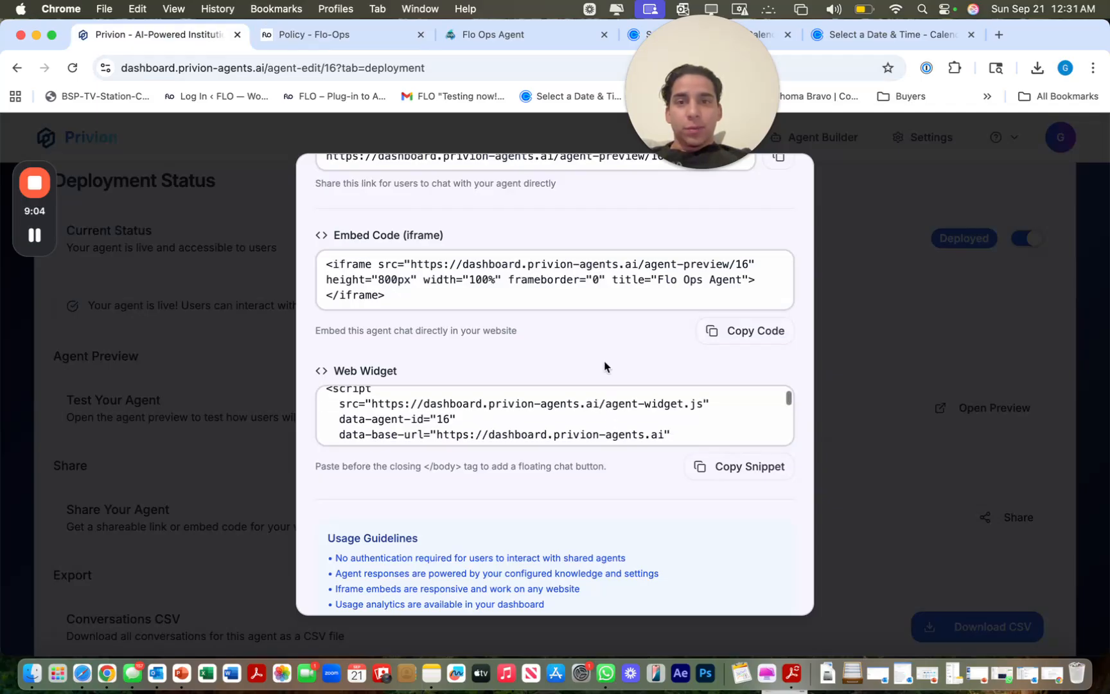
scroll(621, 459, "up", 4)
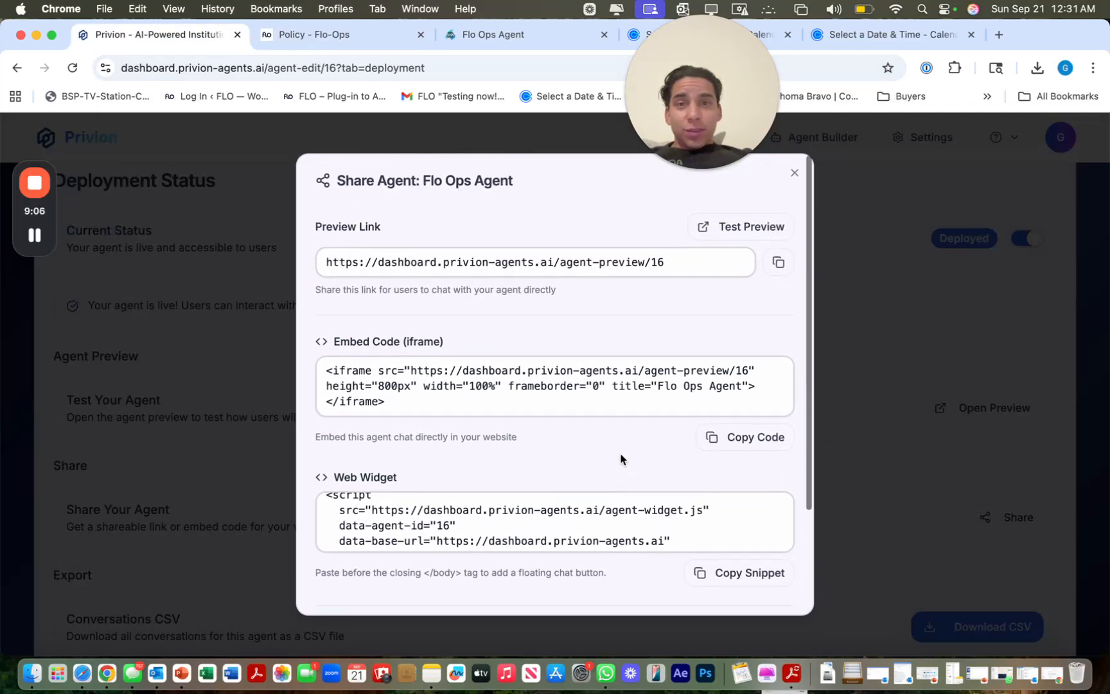